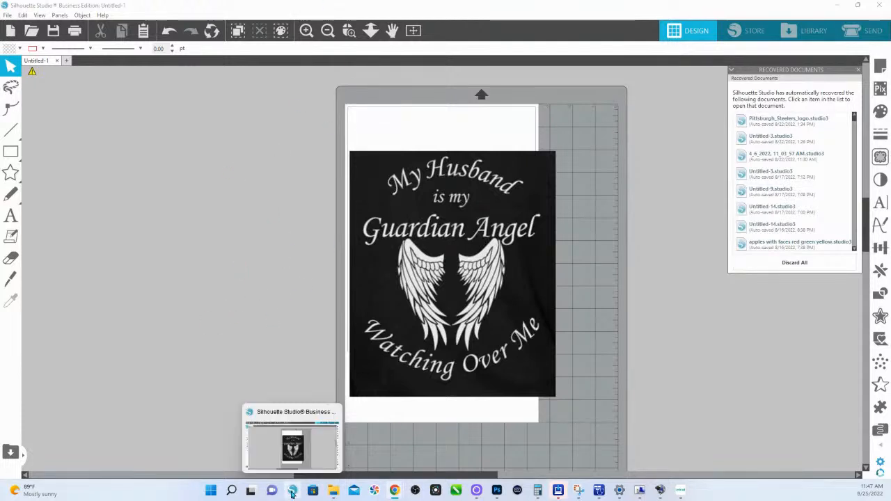
Switch to the Chrome window with the angel wings clipart results and copy the previewed black wings image
mouse_move(394, 490)
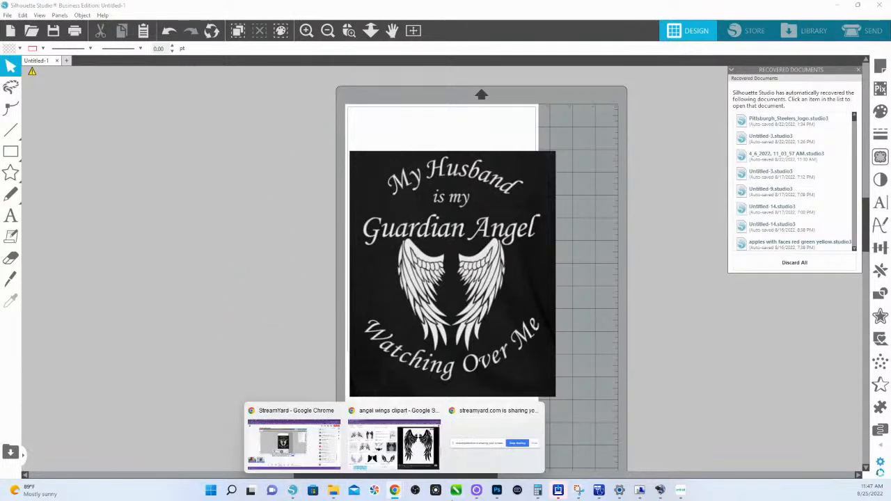
left_click(404, 417)
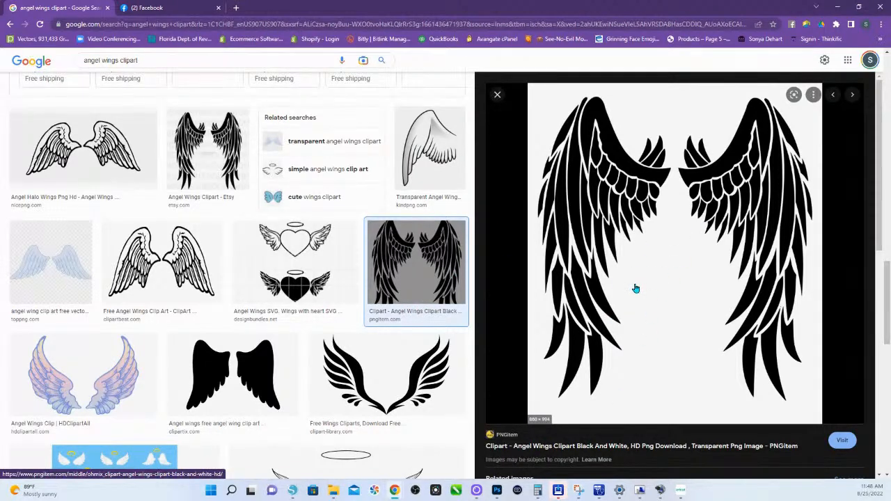
scroll(636, 288, "down", 2)
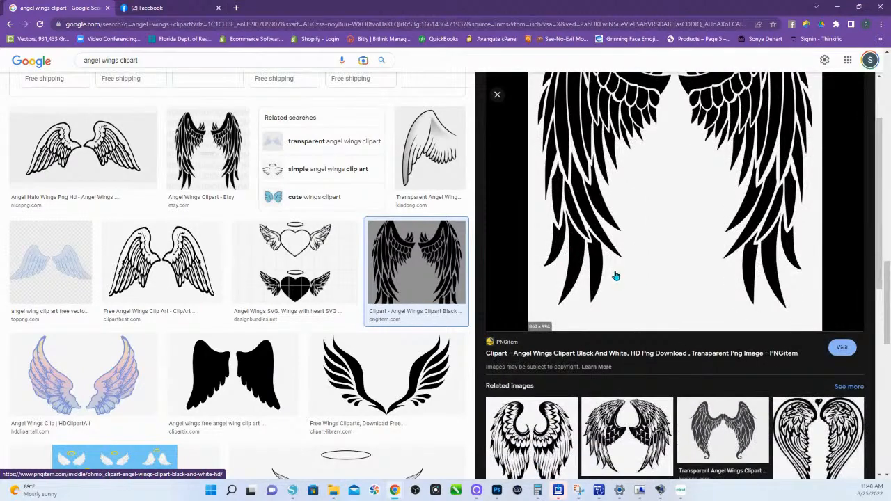
scroll(641, 252, "up", 2)
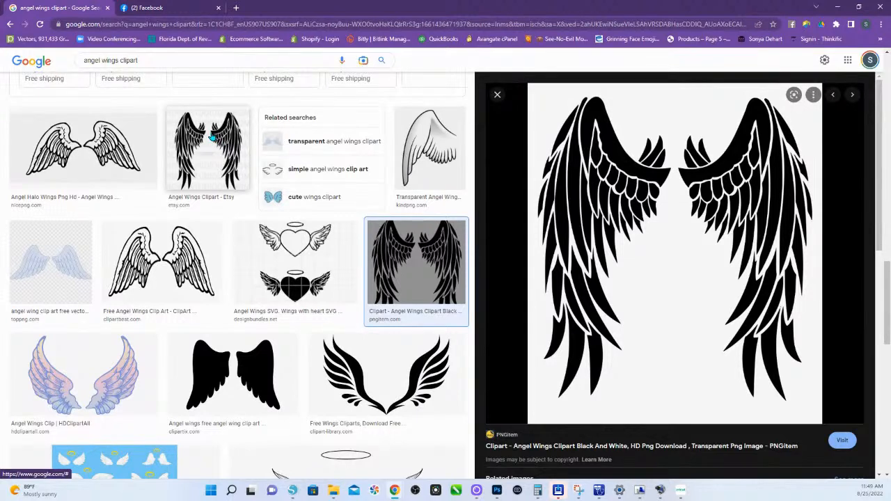
right_click(652, 227)
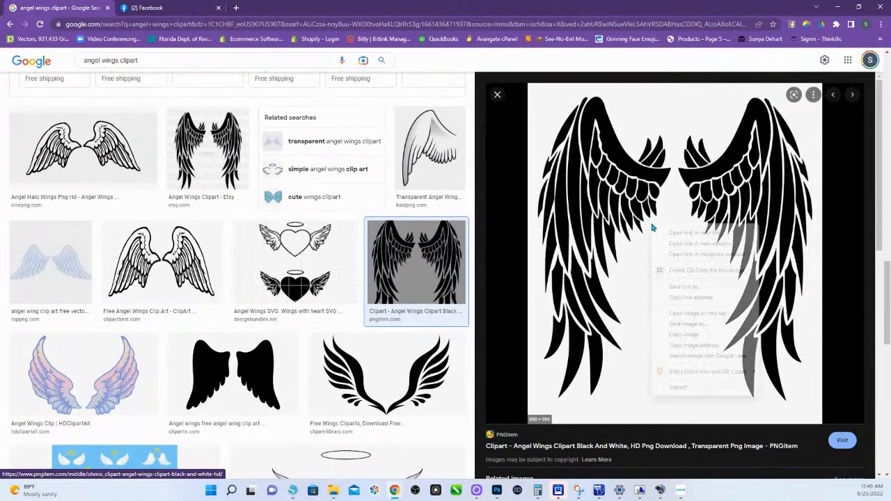
left_click(683, 334)
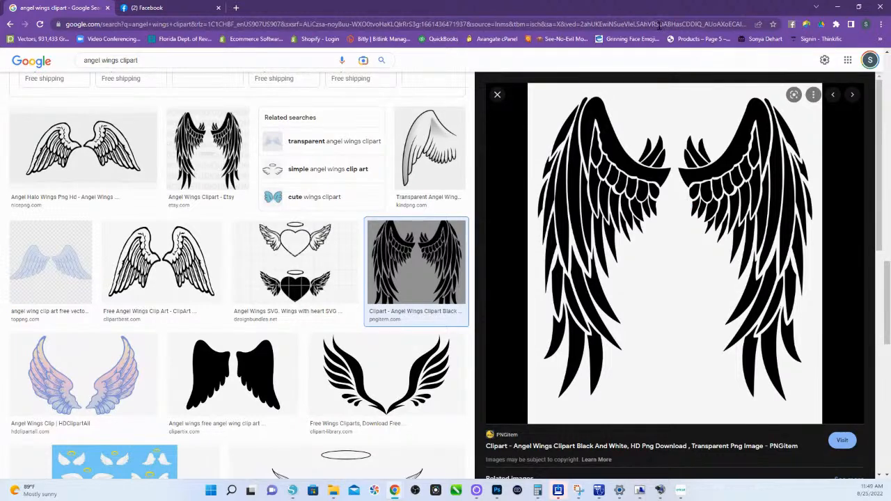
Save the previewed black wings picture to the SILaholicsAcademy drive as a PNG image named "free angel wings"
right_click(655, 215)
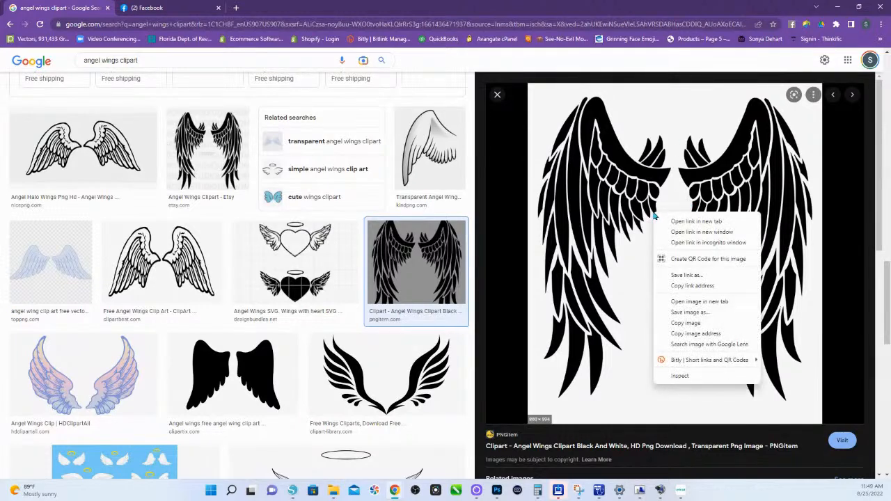
left_click(692, 313)
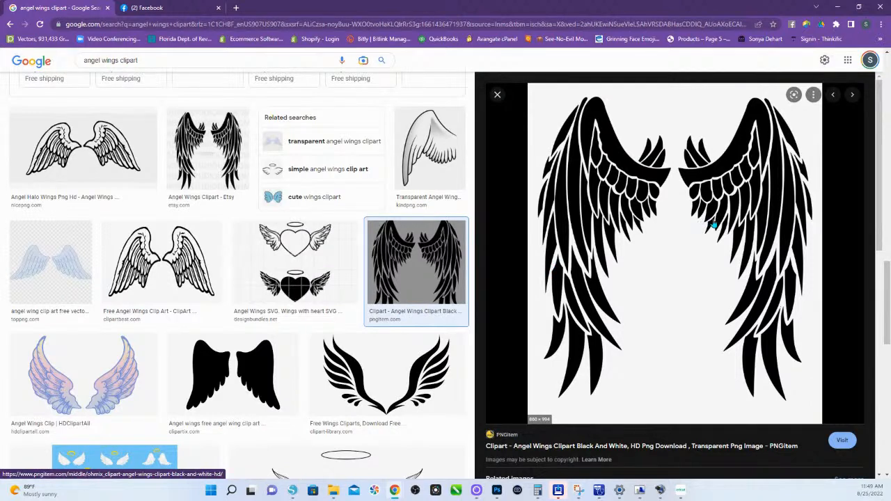
left_click(624, 243)
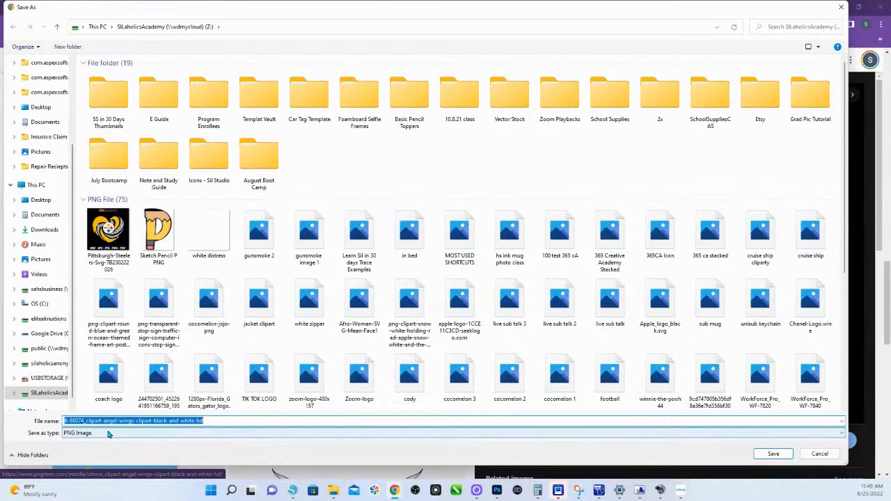
type("free angel")
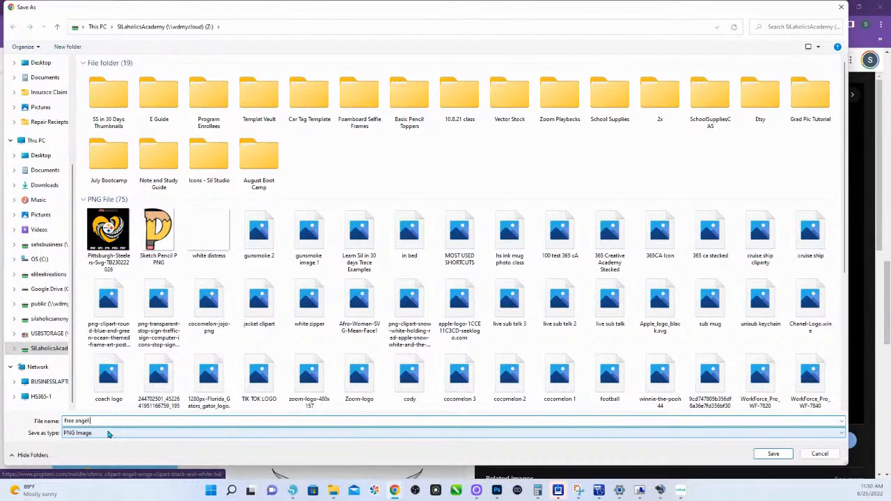
type(" wings")
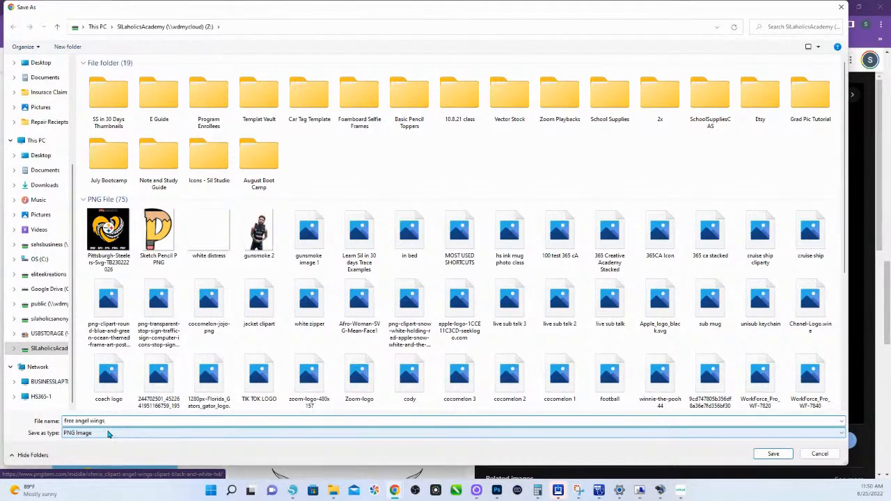
key("Return")
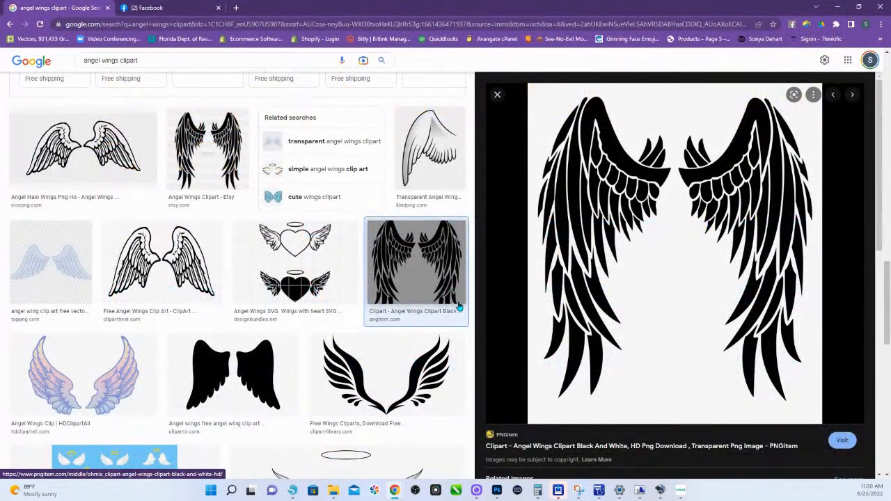
Switch to Silhouette Studio, paste the copied wings image and move it off the mat beside the shirt picture
left_click(292, 490)
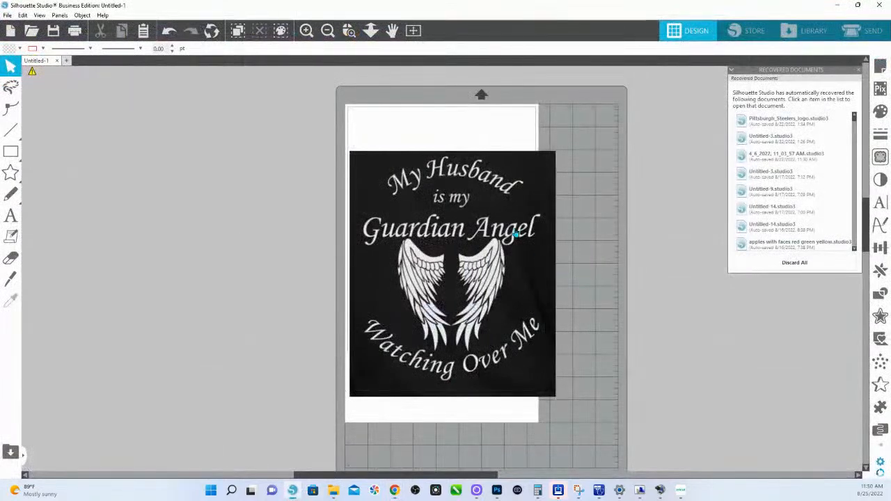
right_click(246, 209)
left_click(269, 254)
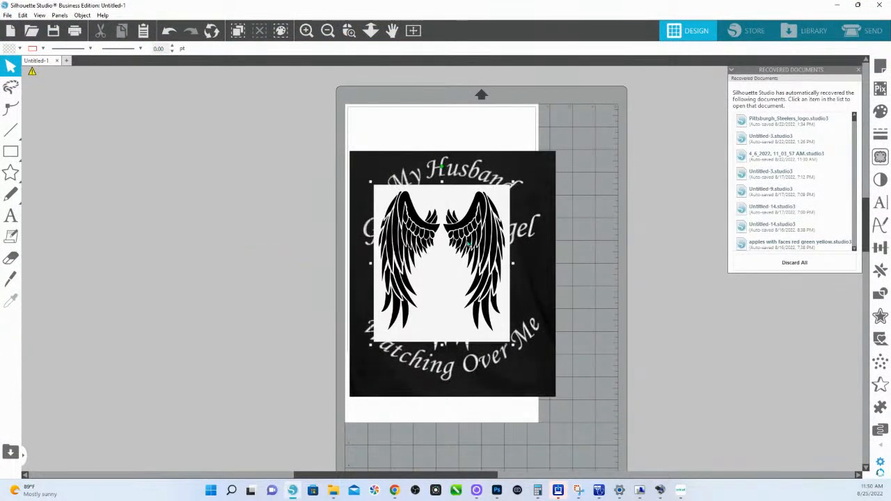
left_click_drag(448, 211, 278, 222)
Move the pasted wings image farther from the mat and enlarge it proportionally to 8.484 × 9.806 in
left_click(349, 30)
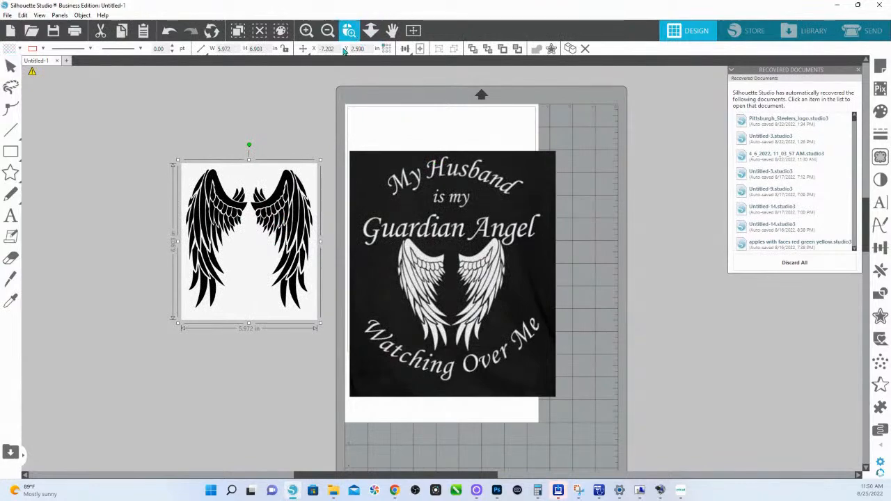
left_click_drag(174, 153, 340, 354)
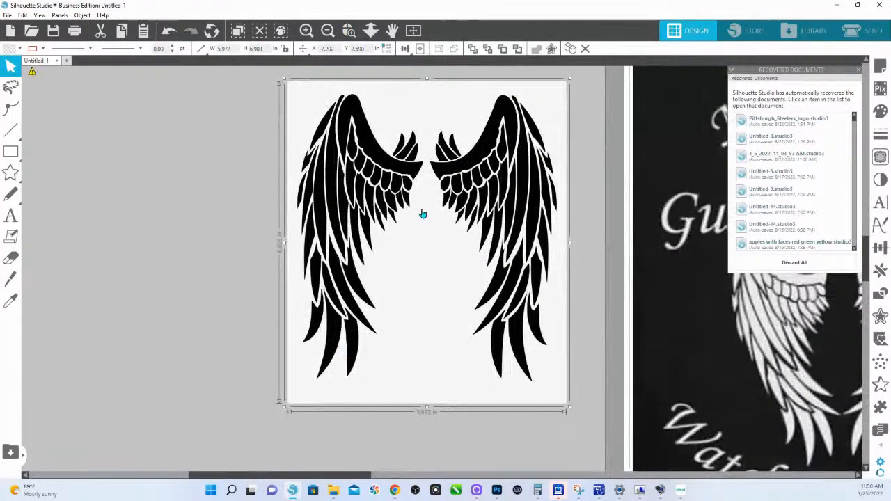
left_click_drag(433, 232, 309, 262)
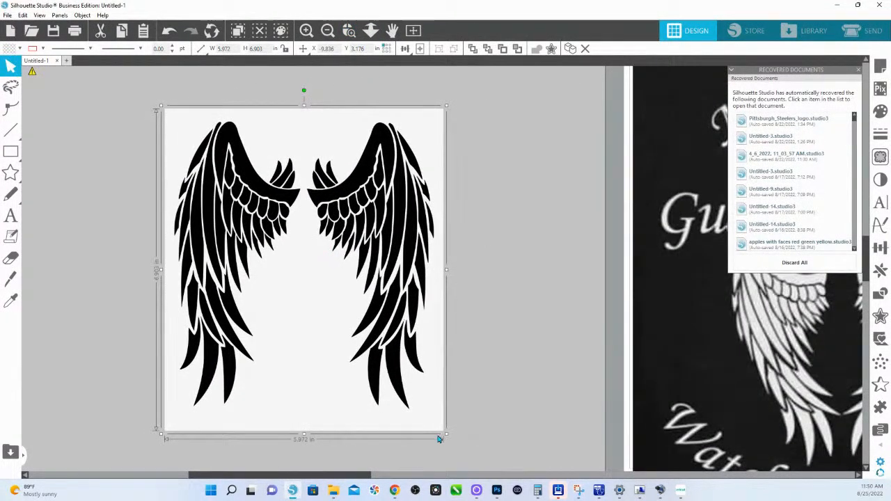
left_click_drag(445, 437, 545, 484)
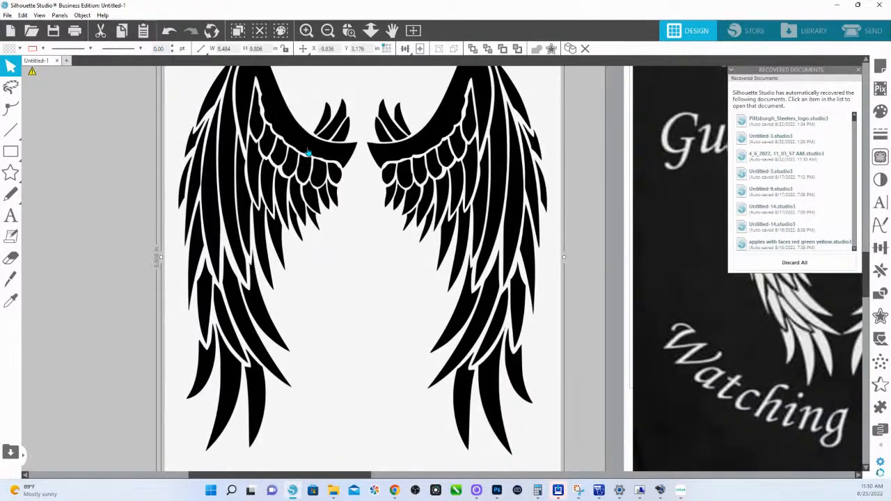
left_click(372, 32)
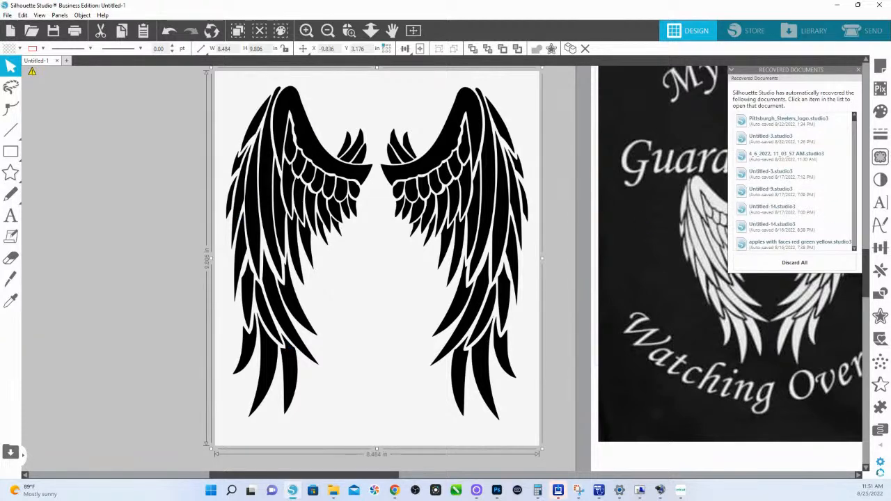
Trace the entire wings image with the standard Trace style and move the original picture off the traced outline
left_click(880, 158)
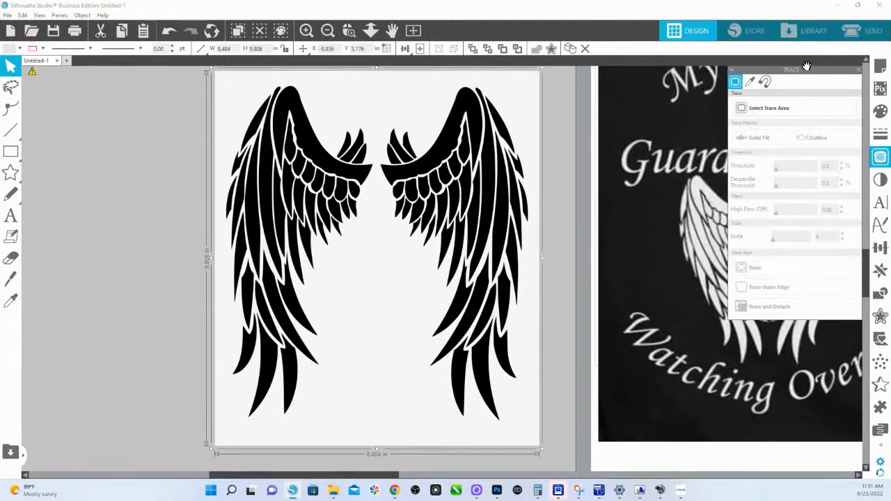
mouse_move(771, 70)
left_mouse_down()
mouse_move(347, 188)
mouse_move(161, 117)
mouse_move(359, 190)
mouse_move(396, 231)
left_mouse_up()
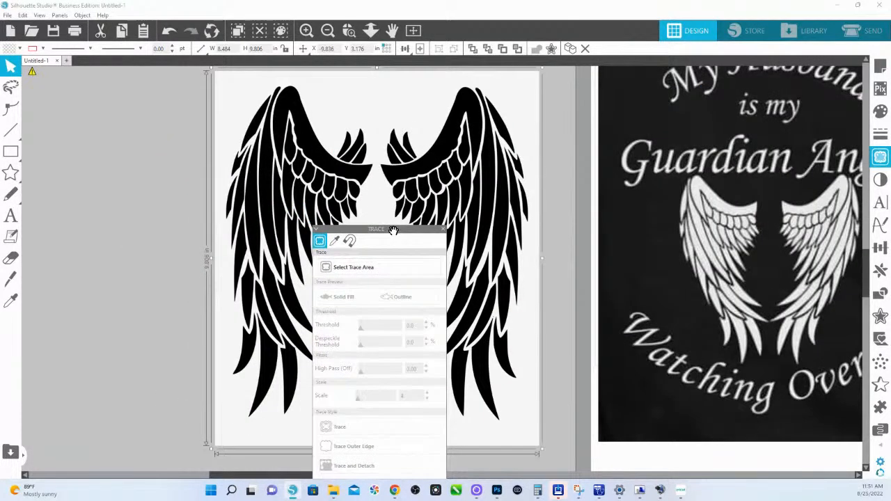
left_click(362, 267)
mouse_move(192, 68)
left_mouse_down()
mouse_move(469, 149)
mouse_move(567, 454)
left_mouse_up()
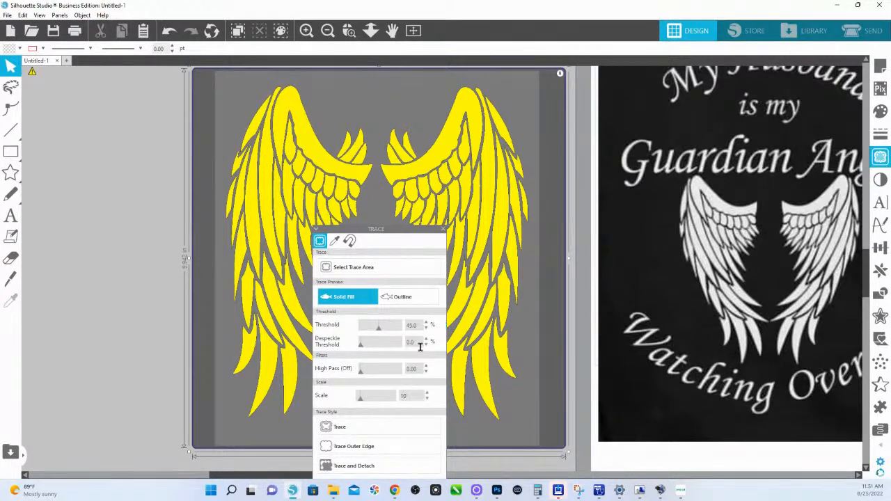
left_click(351, 427)
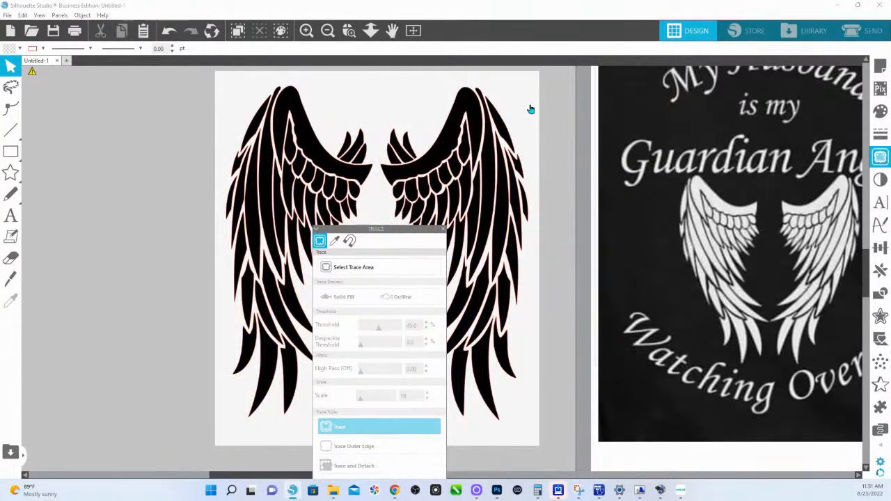
left_click_drag(529, 108, 145, 127)
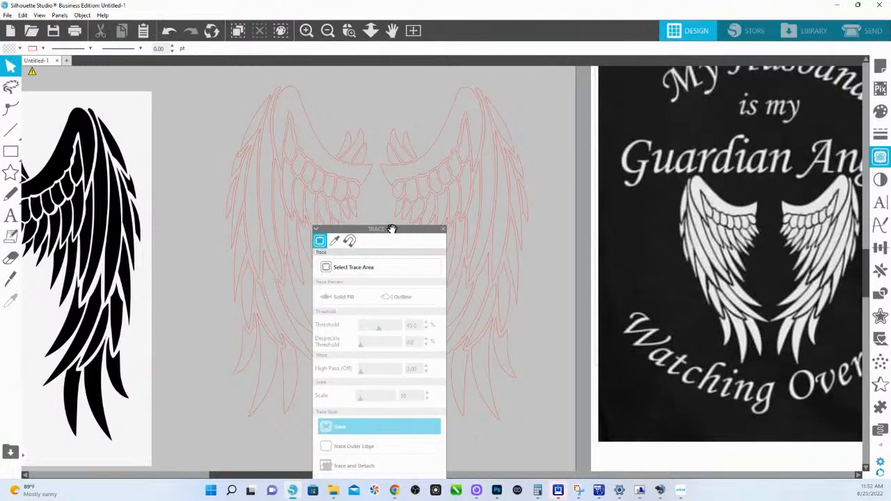
mouse_move(392, 228)
left_mouse_down()
mouse_move(131, 191)
mouse_move(102, 160)
left_mouse_up()
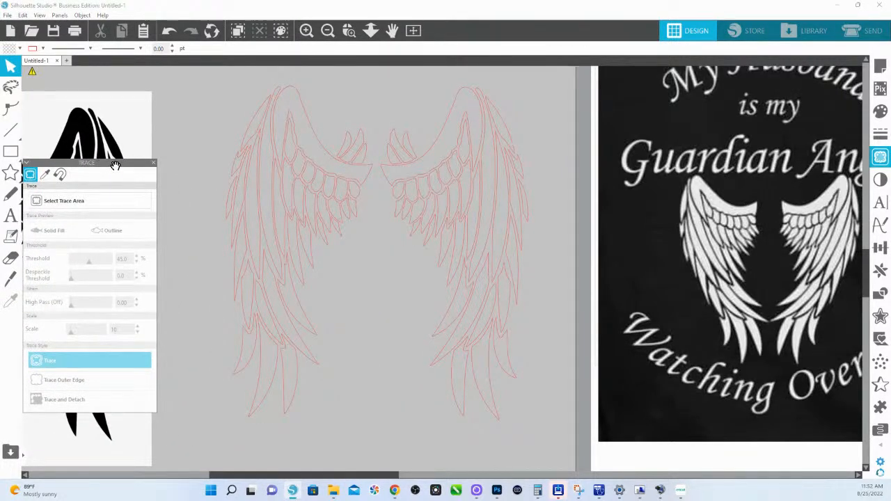
Try several fill colors on the traced wings outline and leave it filled with light pink
left_click(355, 211)
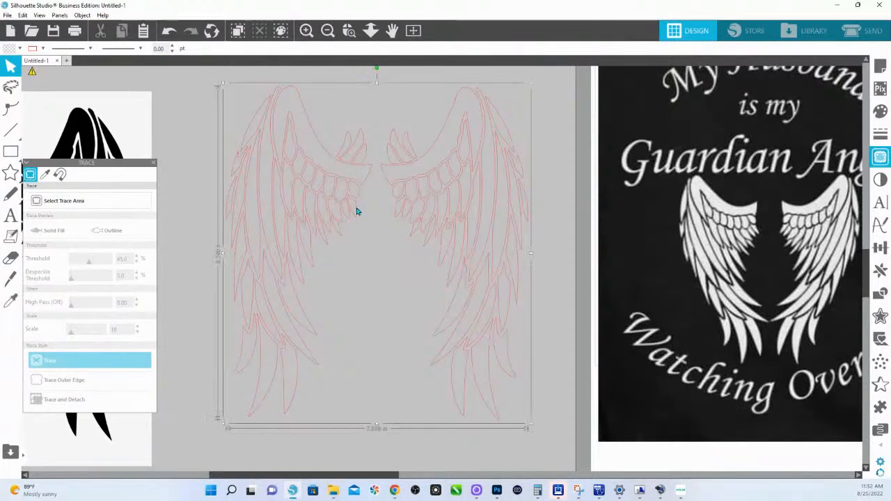
left_click(879, 112)
left_click(849, 112)
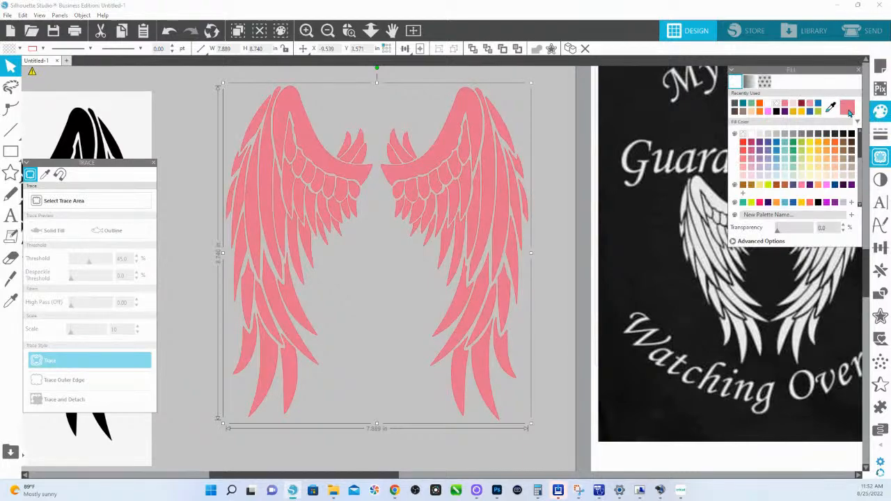
left_click(817, 158)
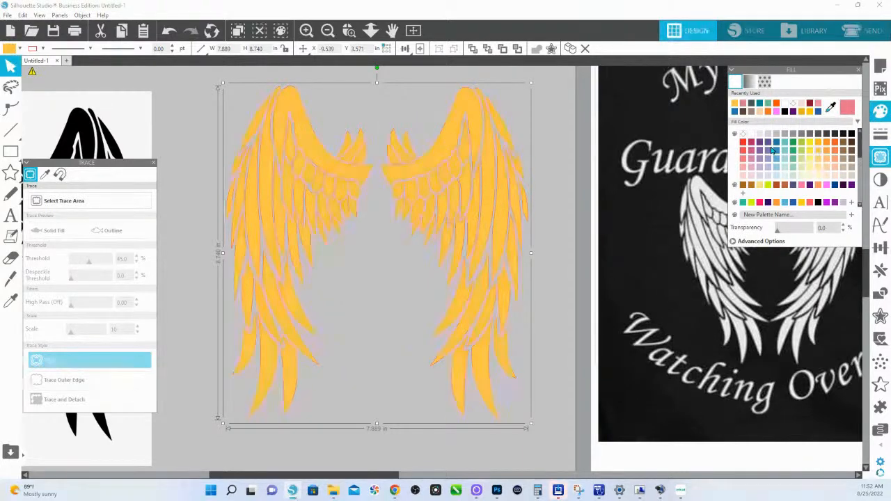
left_click(768, 151)
left_click(753, 171)
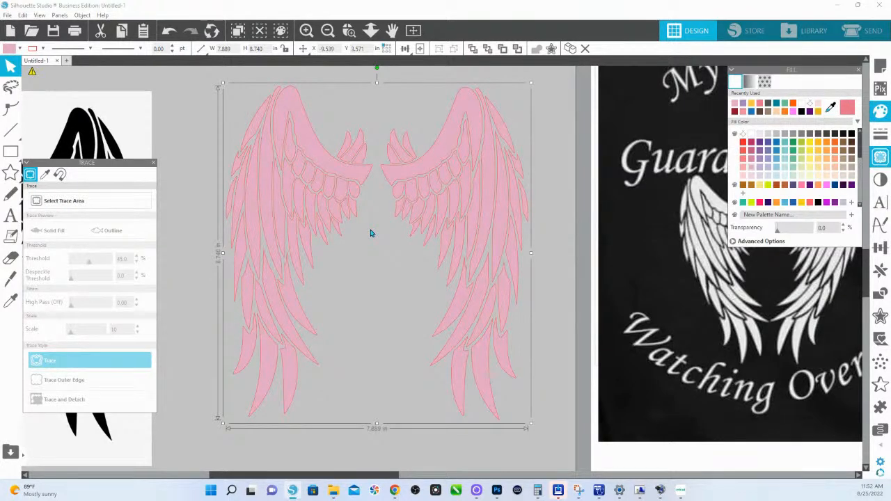
Move the pink wings farther left of the mat and the Guardian Angel shirt picture off the page
left_click(371, 30)
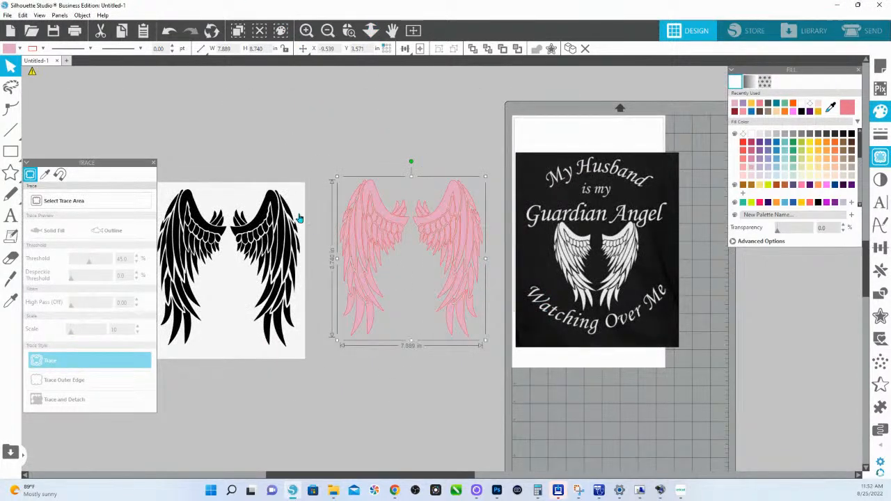
mouse_move(329, 227)
left_mouse_down()
mouse_move(467, 302)
mouse_move(404, 265)
mouse_move(239, 305)
left_mouse_up()
left_click_drag(600, 254, 509, 262)
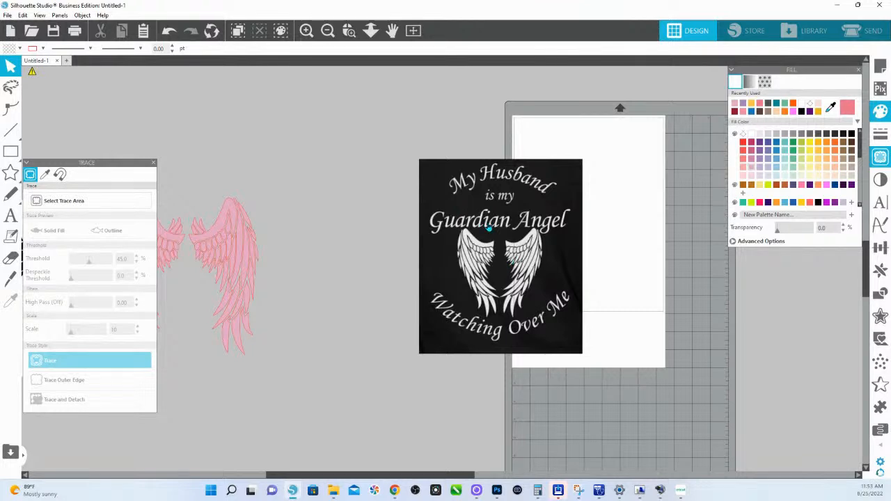
left_click_drag(498, 227, 417, 299)
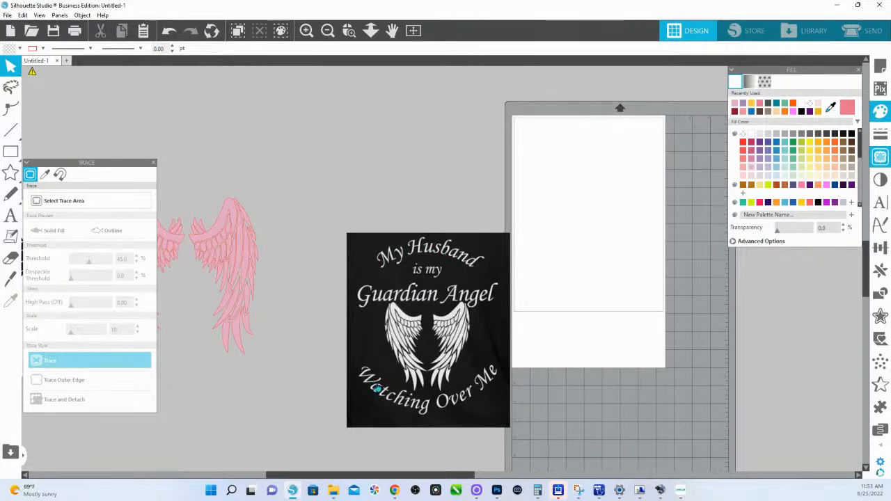
Draw a circle over the upper part of the shirt picture, following the arc of the "My Husband" text
mouse_move(18, 153)
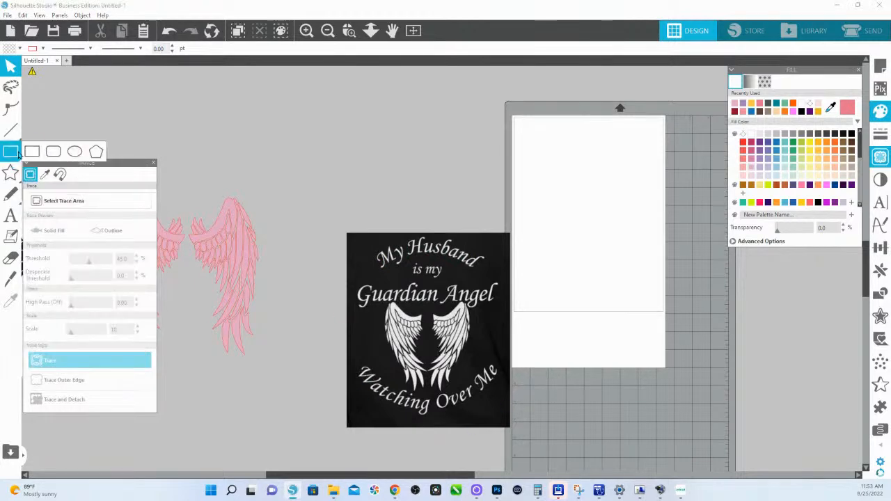
left_click(75, 151)
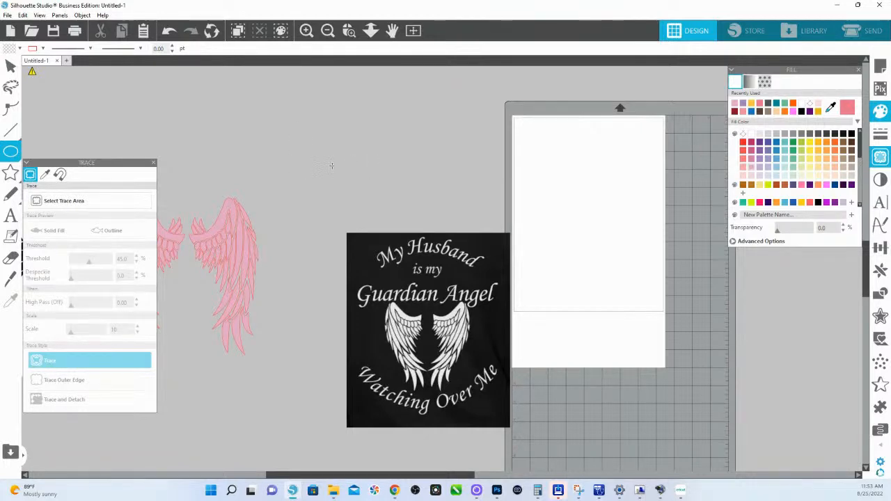
mouse_move(10, 152)
mouse_move(368, 172)
left_mouse_down()
mouse_move(425, 244)
mouse_move(502, 306)
left_mouse_up()
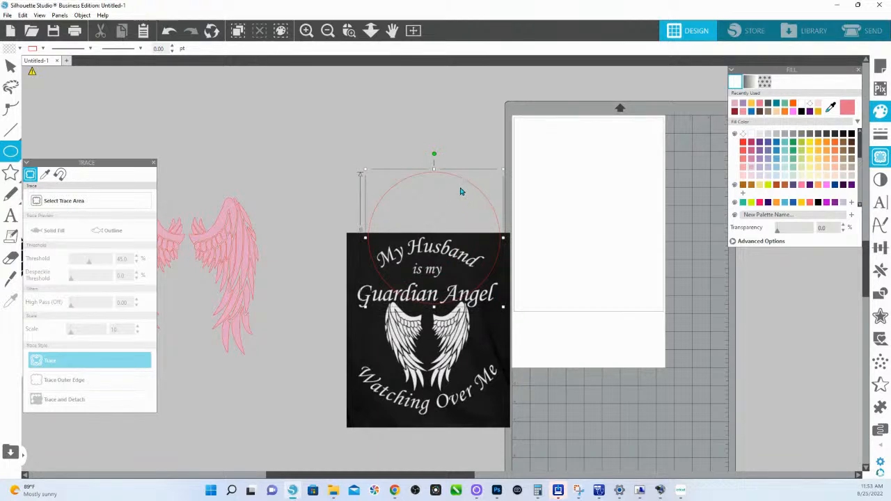
Move the circle down over the wings, enlarge it to meet both curved text lines, and shift the shirt picture slightly to center it
key("v")
left_click_drag(463, 199, 450, 268)
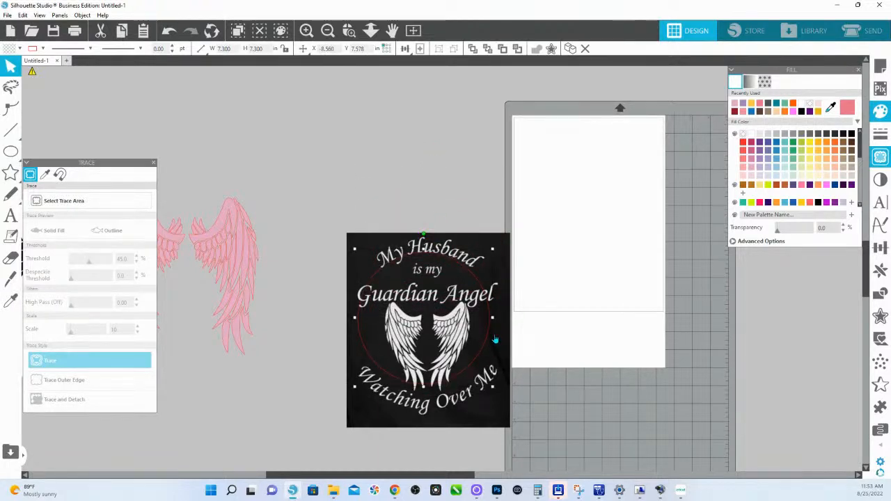
left_click(349, 29)
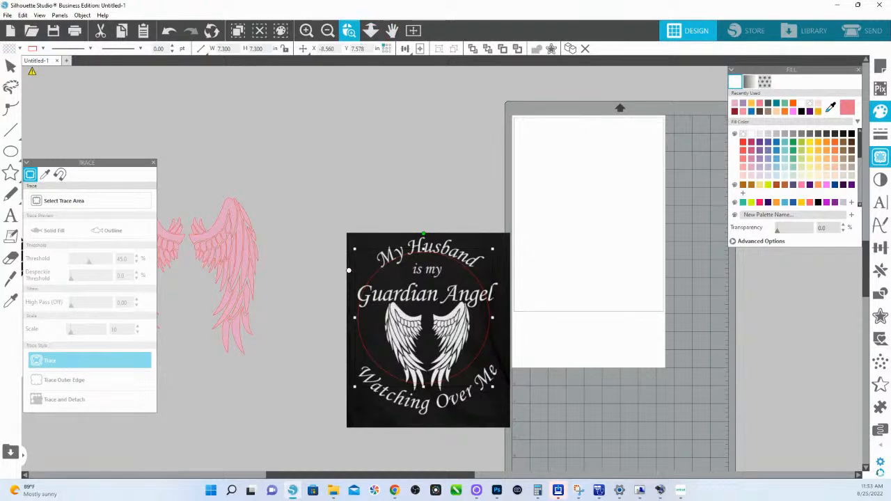
left_click_drag(311, 232, 602, 475)
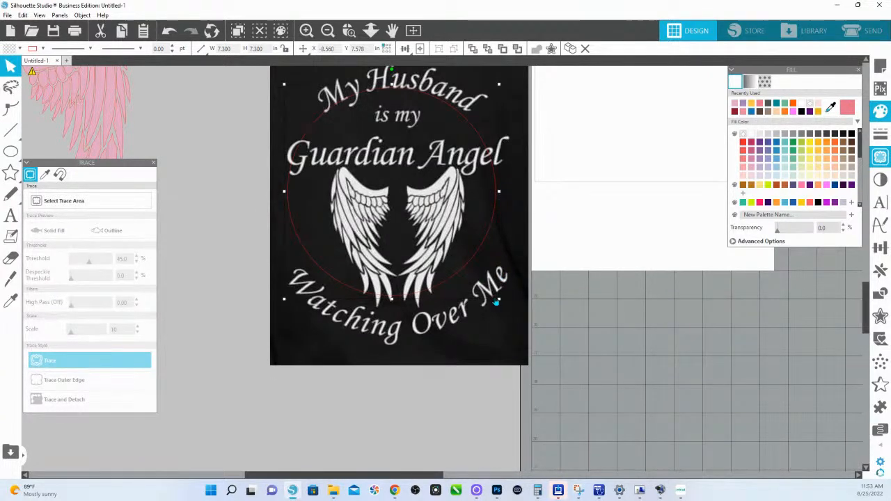
left_click_drag(498, 299, 522, 322)
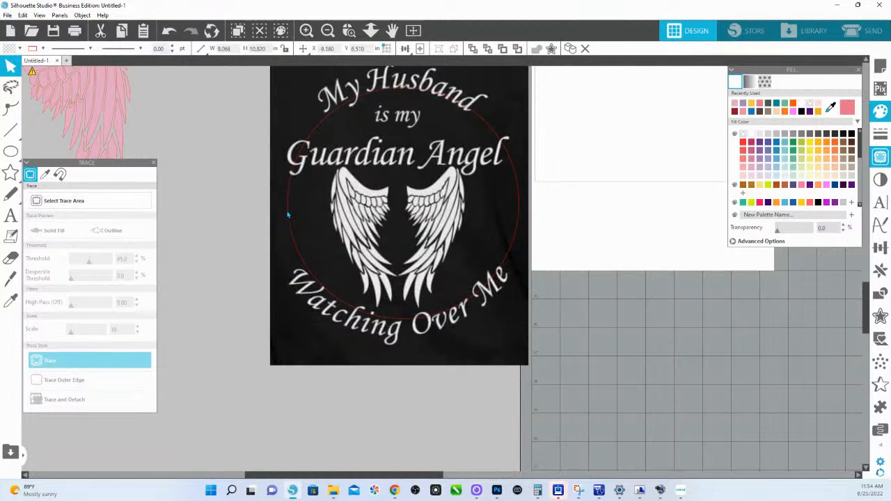
left_click_drag(286, 215, 296, 213)
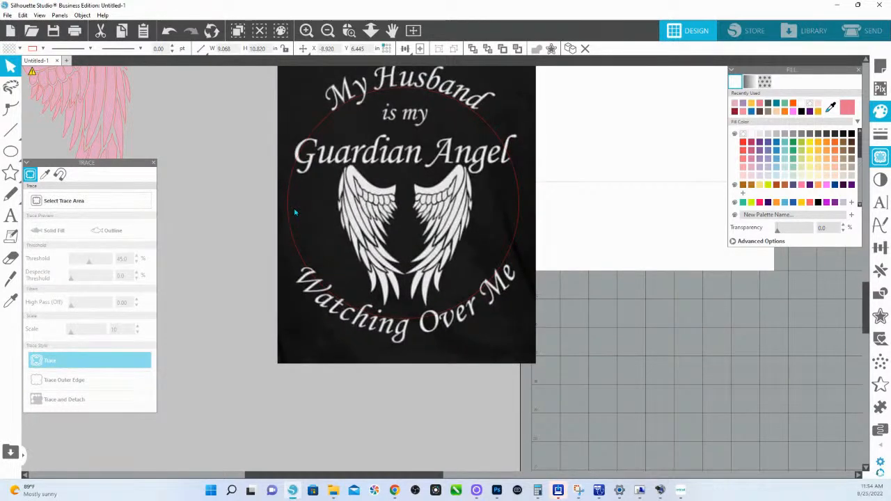
key("ctrl+z")
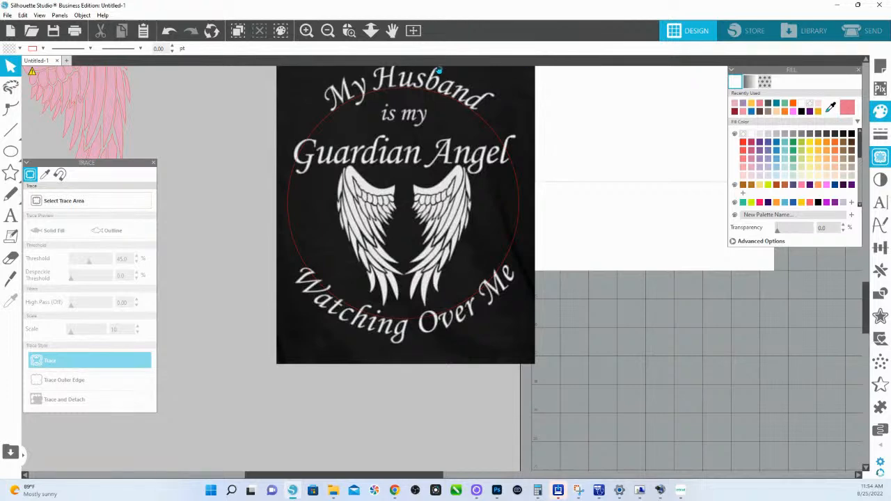
Add the text "My Husband" in Arial 72 pt just below the shirt picture
left_click(10, 217)
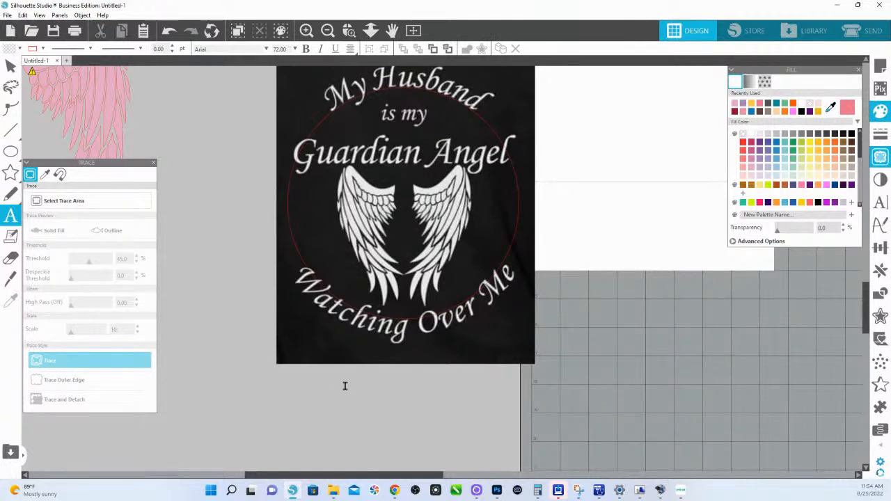
left_click(345, 387)
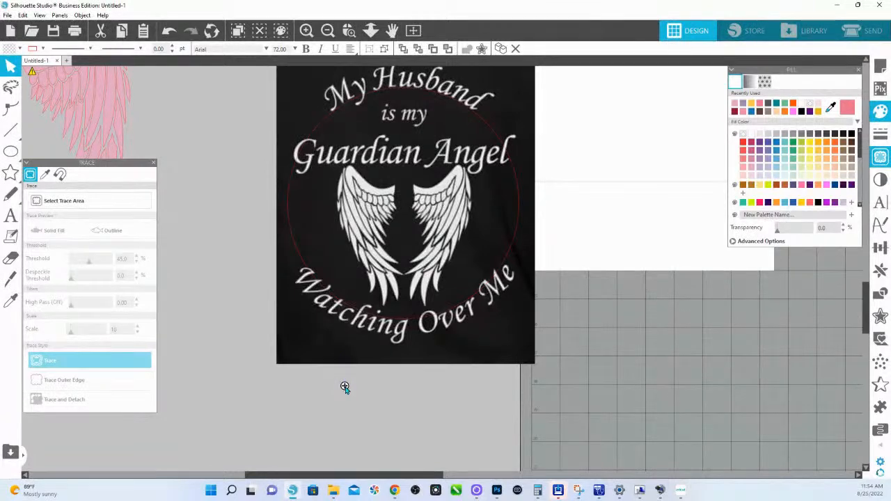
type("My Hus")
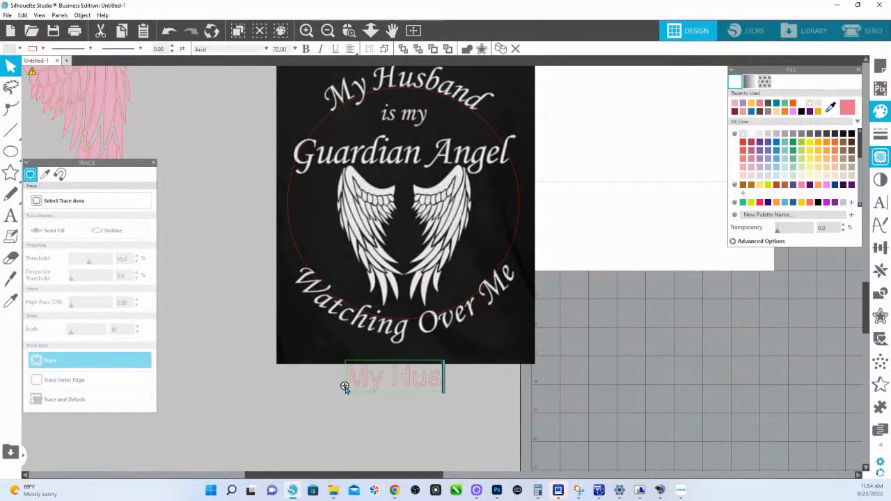
type("band")
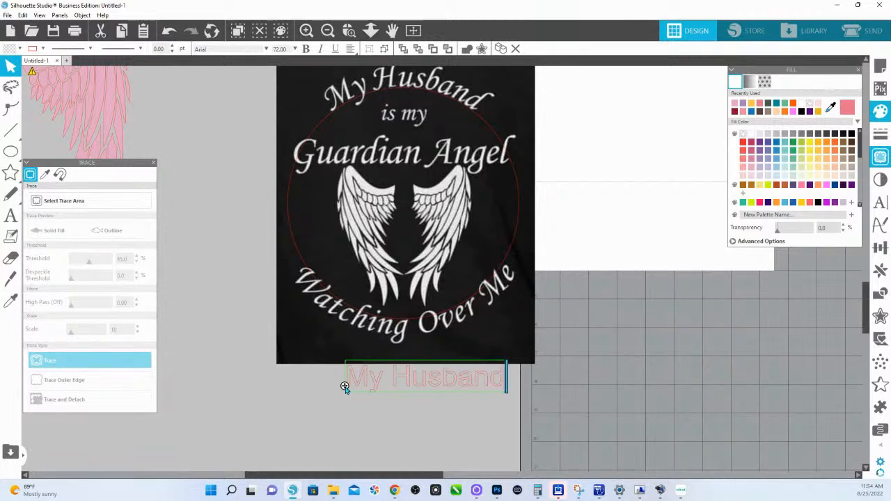
left_click(438, 455)
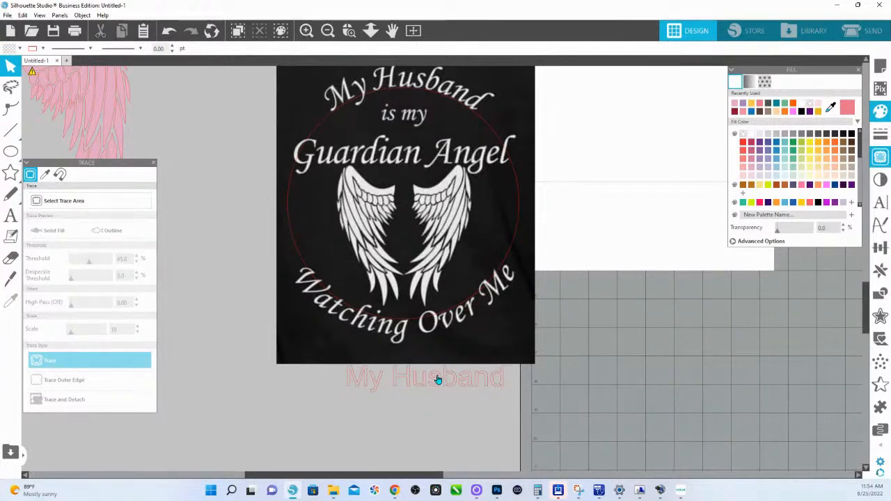
Duplicate the "My Husband" text line and place the copy directly beneath the original
left_click(437, 384)
right_click(437, 384)
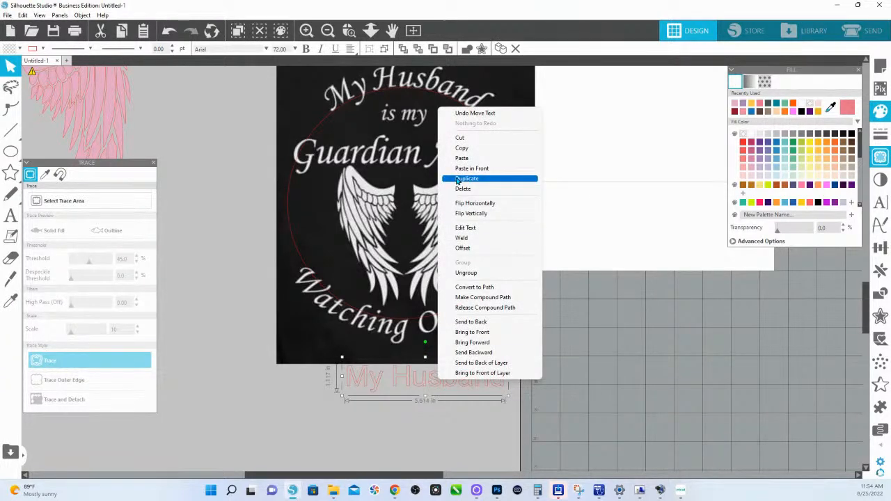
left_click(459, 179)
left_click_drag(420, 435, 421, 415)
double_click(420, 411)
right_click(420, 409)
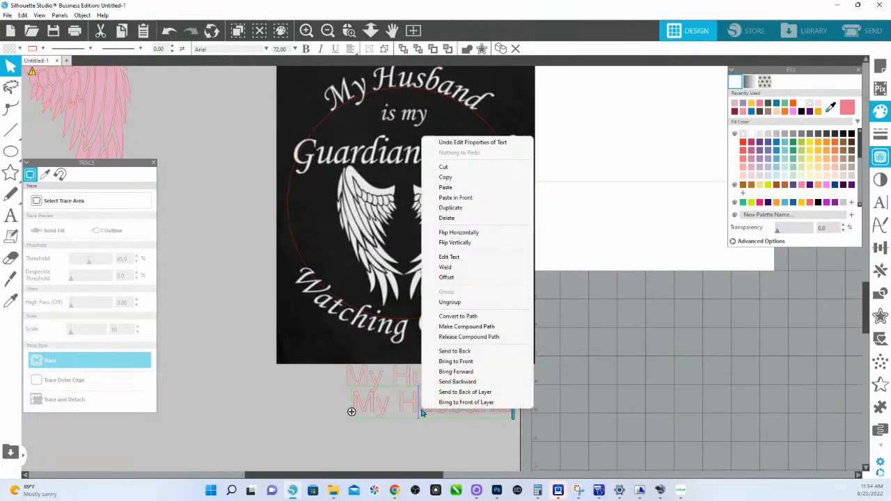
left_click(416, 437)
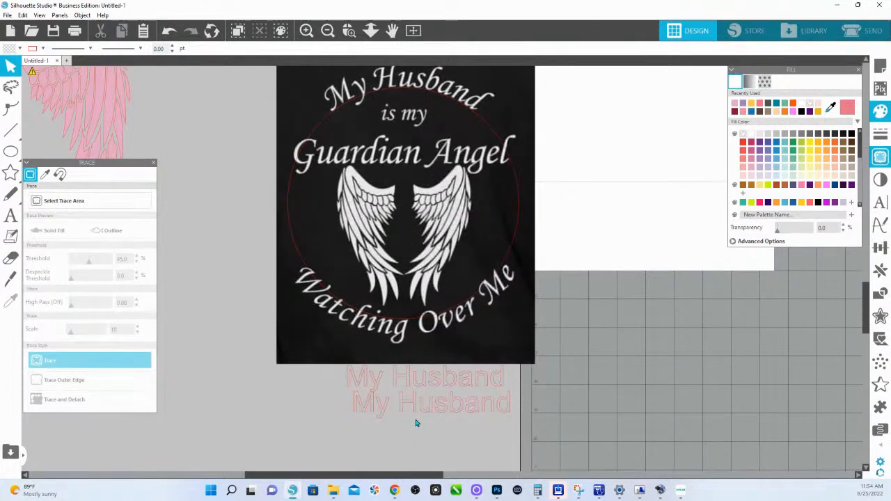
Replace the wording of the lower "My Husband" copy with "is my Guardian Angel"
double_click(416, 417)
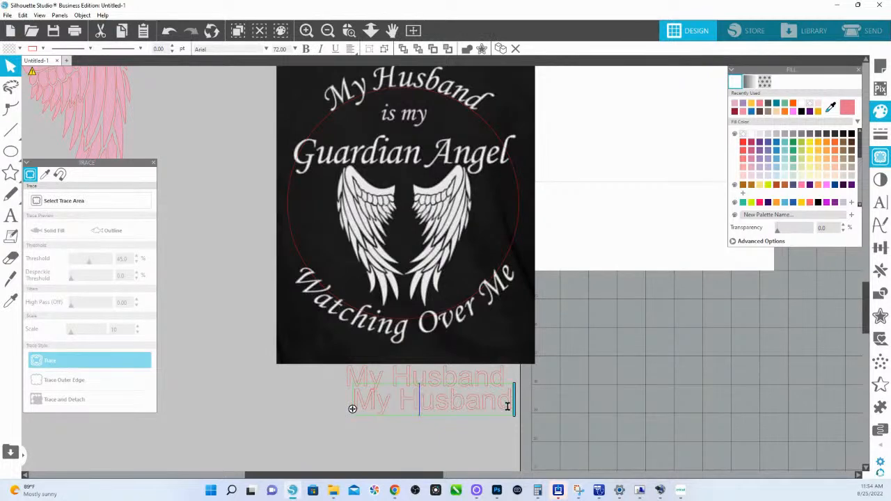
left_click_drag(513, 406, 306, 413)
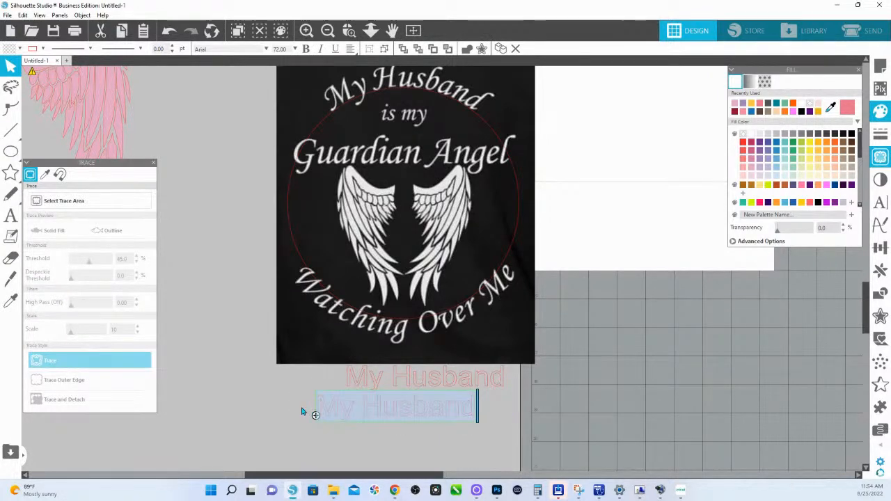
type("is my")
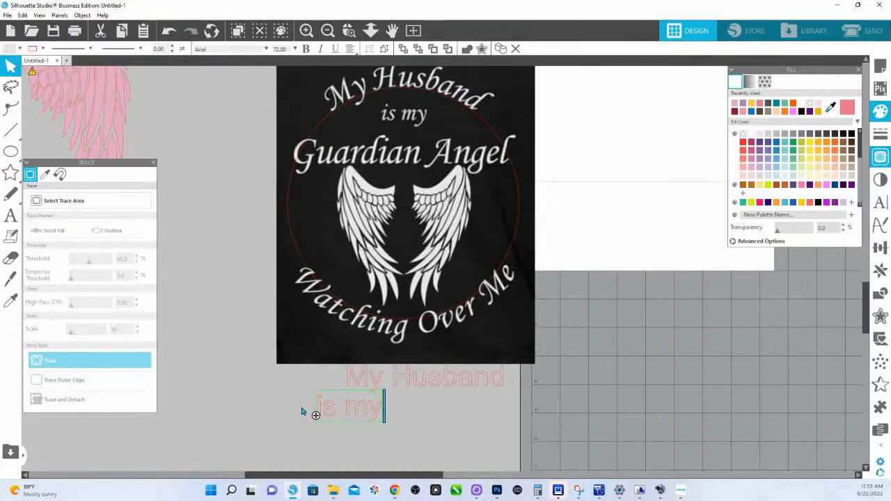
type("G")
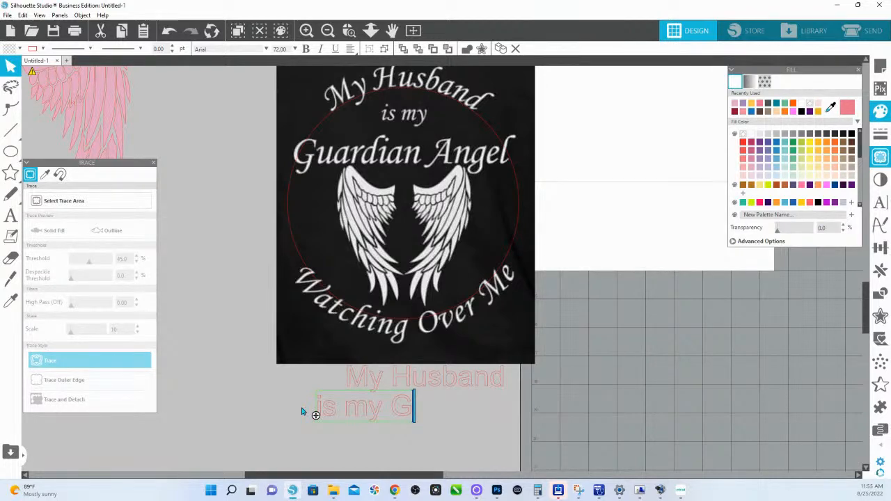
type("uardia")
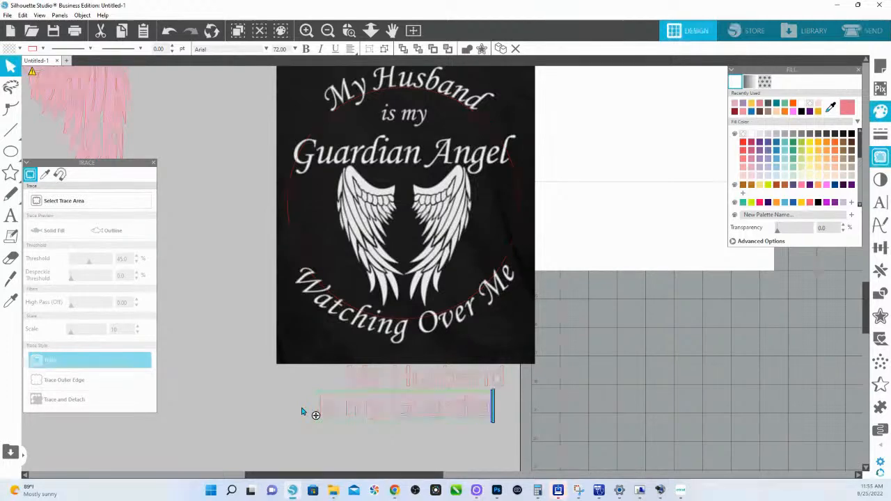
type("n Angel")
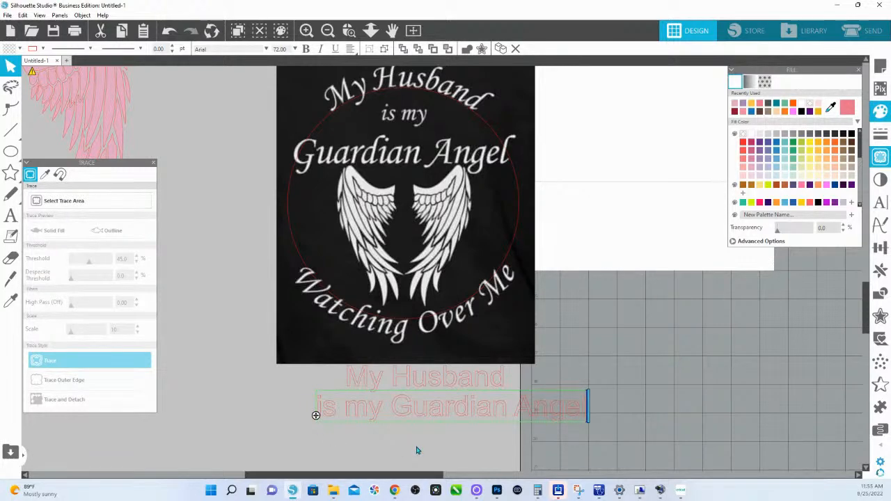
Copy the "is my Guardian Angel" line just below itself and change the copy's wording to "Watching Over Me"
left_click(417, 418)
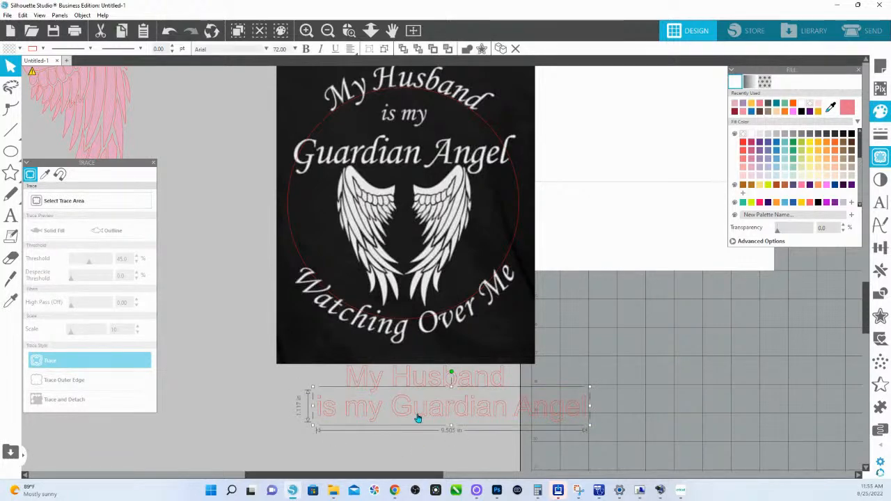
left_click_drag(417, 419, 422, 449)
double_click(423, 449)
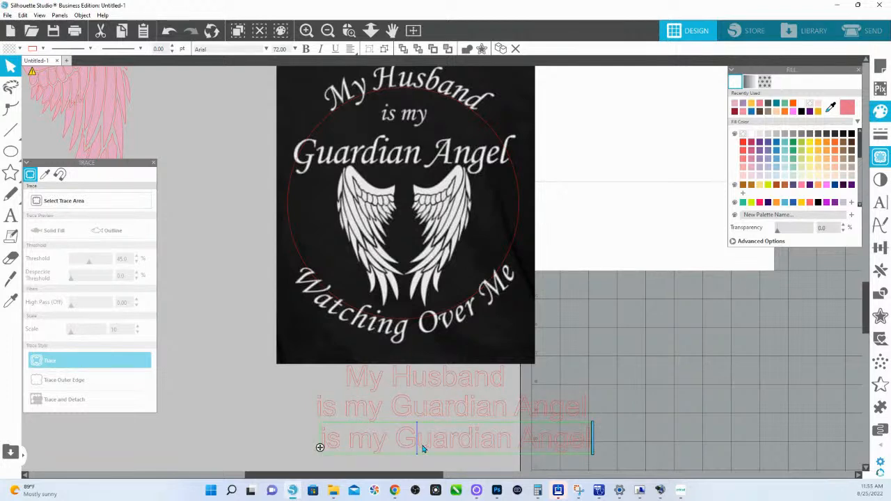
key("ctrl+a")
type("Watching Over Me")
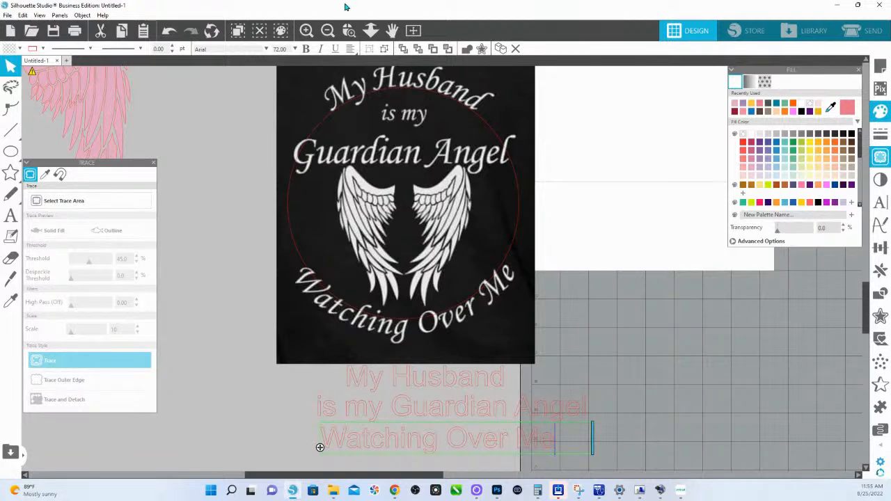
Move the shirt picture together with its circle upward, leaving a gap above the three text lines
left_click(370, 30)
left_click(11, 66)
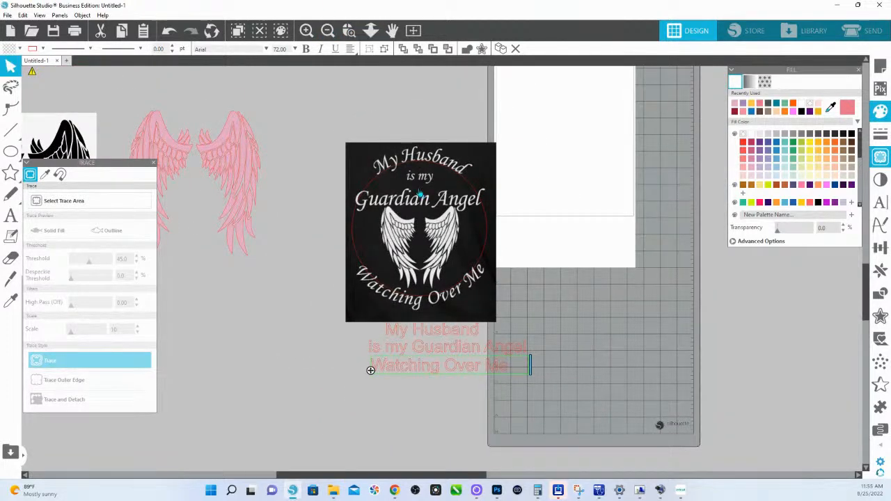
left_click(453, 259)
left_click_drag(453, 258, 447, 199)
Fill all three text lines with green
left_click(397, 324)
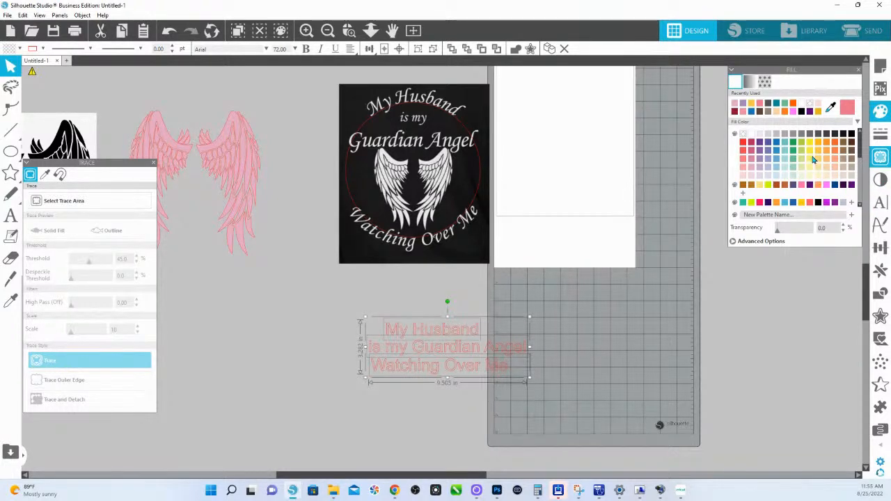
left_click(793, 144)
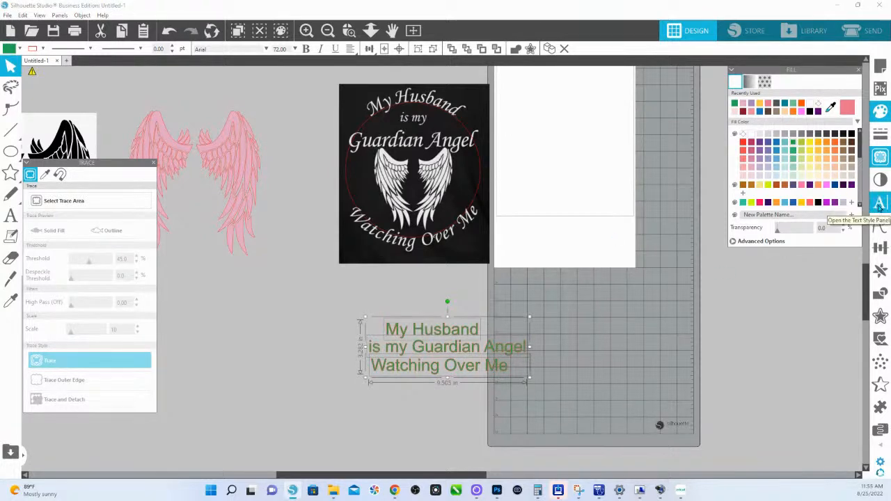
Try the fonts Atlantic Neue, Antonette, Angelista, Angelonia and Angely on the three text lines and leave them in Anisha
left_click(879, 203)
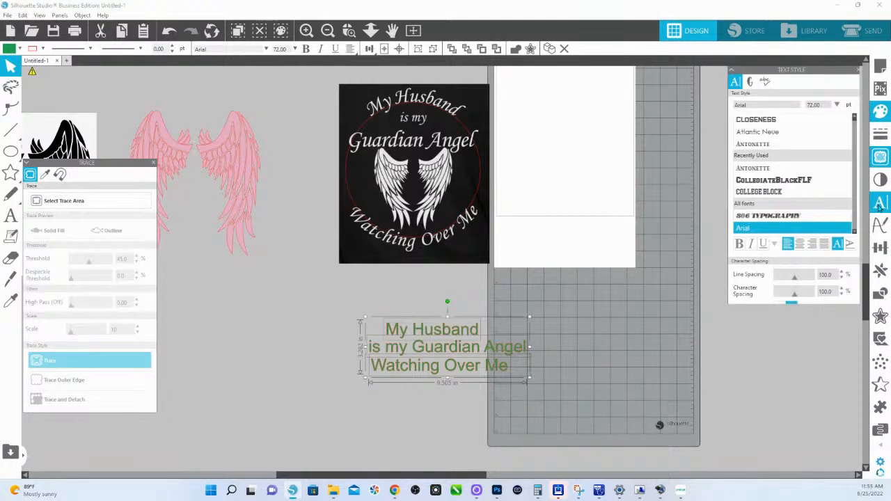
left_click_drag(793, 72, 474, 135)
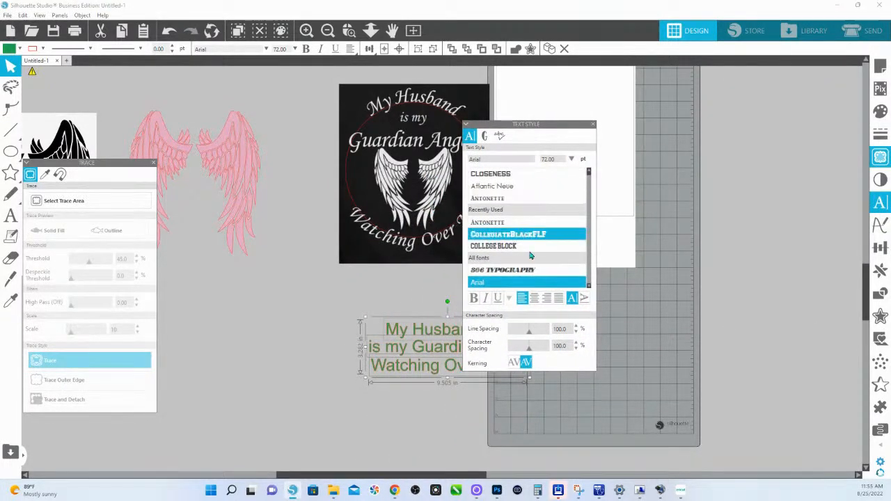
left_click(491, 187)
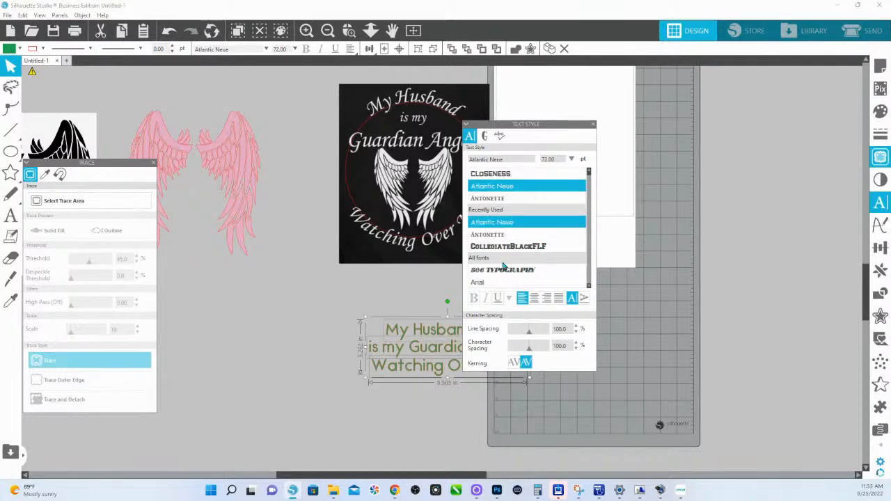
scroll(500, 238, "down", 1)
scroll(499, 239, "up", 1)
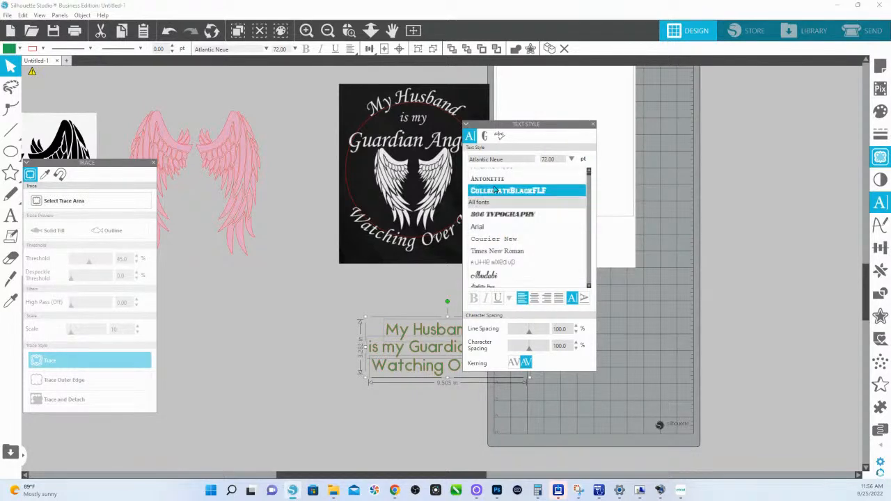
left_click(506, 178)
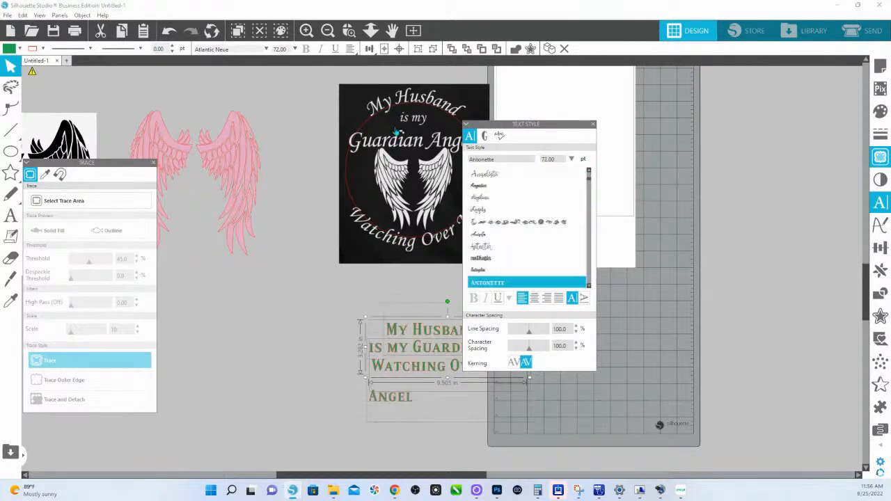
left_click(495, 176)
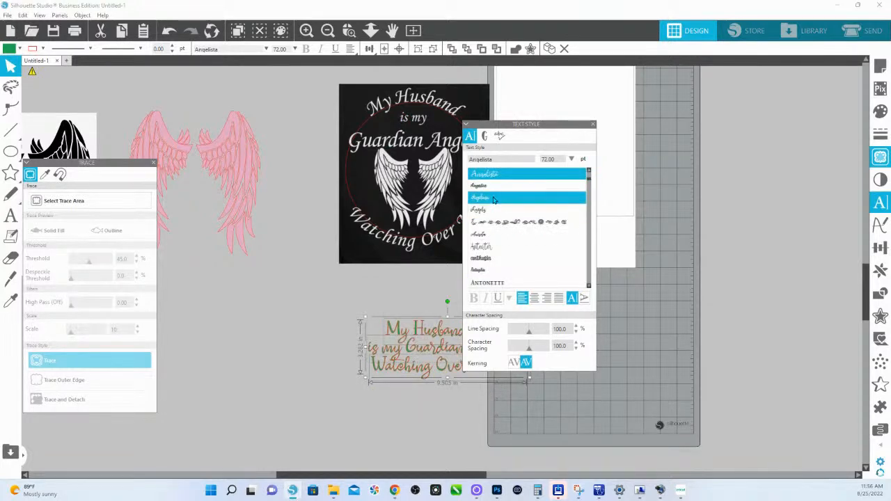
left_click(491, 201)
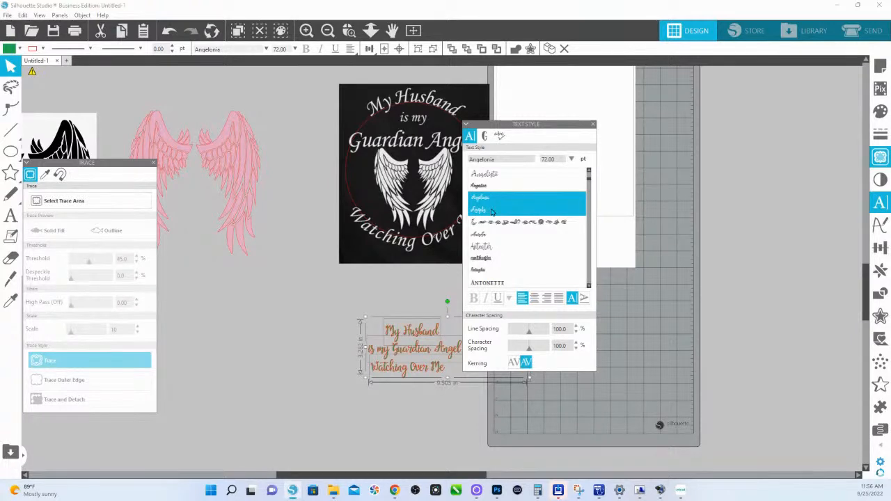
left_click(491, 210)
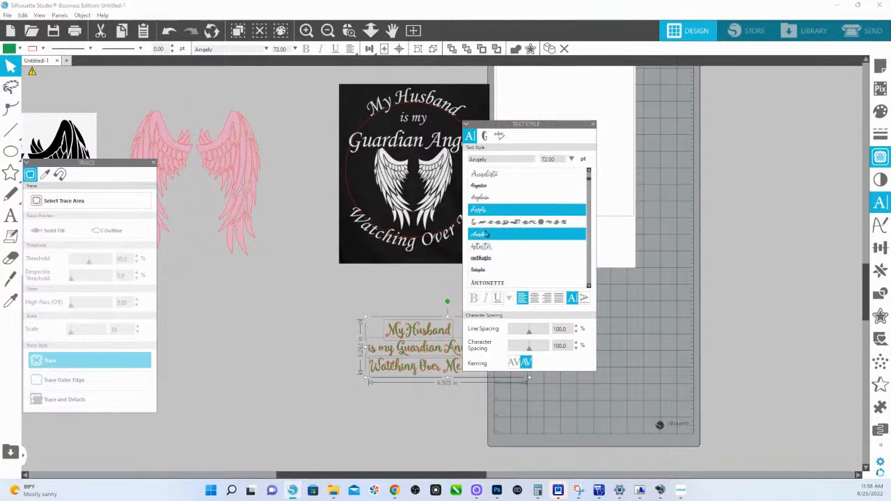
left_click(485, 235)
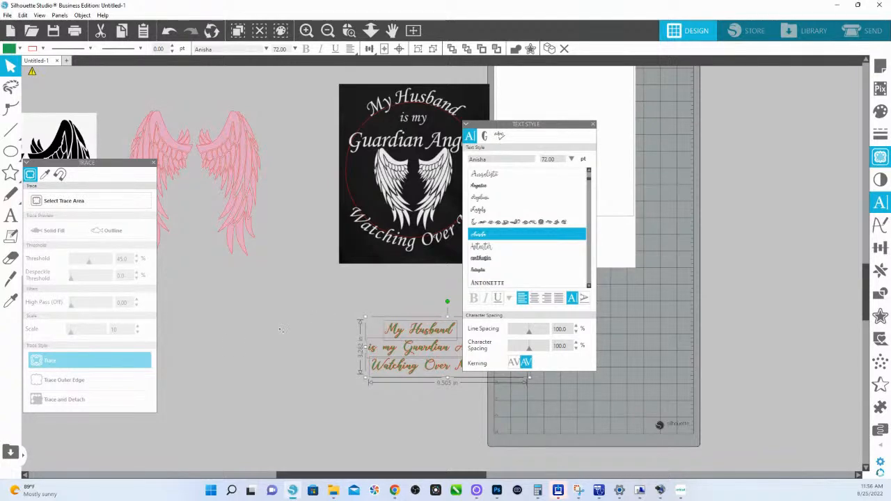
Copy the three Anisha text lines to below the pink wings, try Anteater and Antonette on the copy, and leave it in AR CENA
left_click_drag(419, 334, 243, 346)
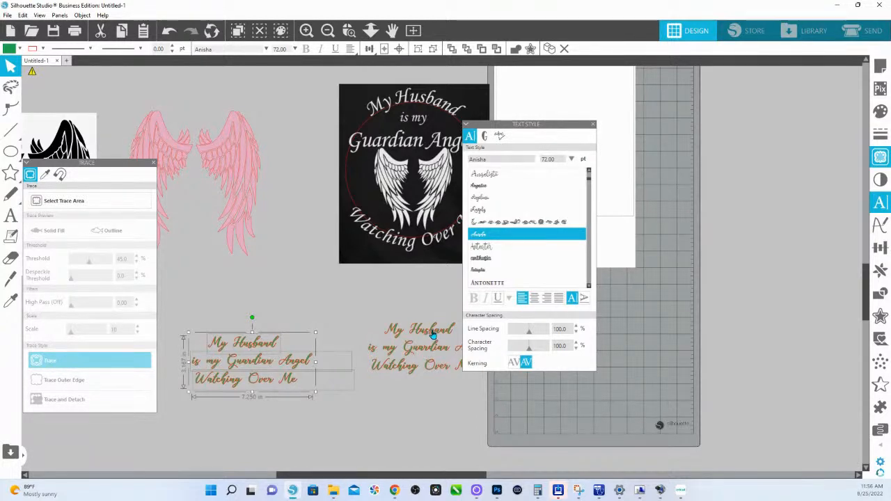
left_click(492, 248)
left_click(497, 281)
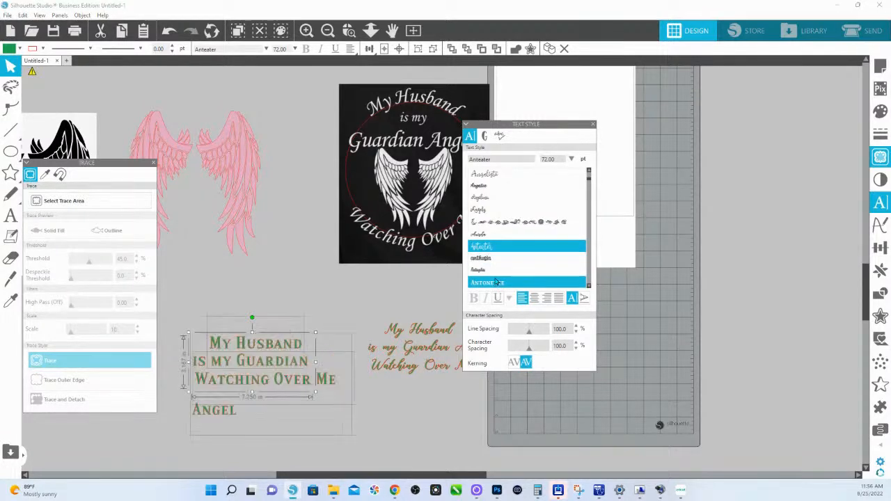
scroll(498, 265, "down", 3)
left_click(490, 244)
scroll(494, 243, "down", 3)
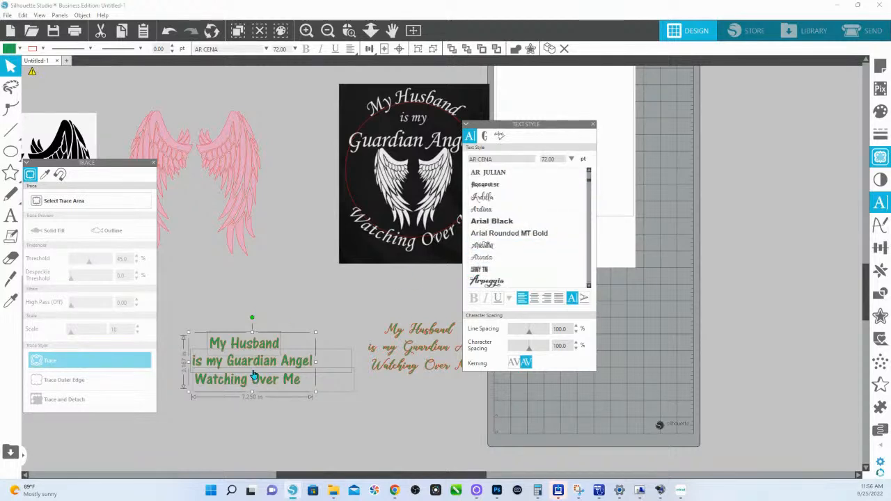
Copy the AR CENA lines to just below the Anisha lines and set the copy in the Natalia font
left_click_drag(258, 366, 416, 417)
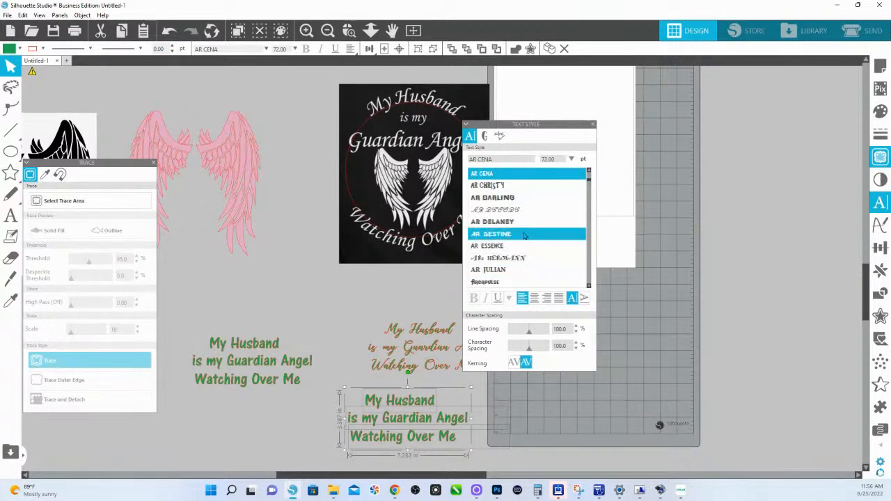
scroll(530, 228, "down", 3)
left_click_drag(589, 183, 588, 255)
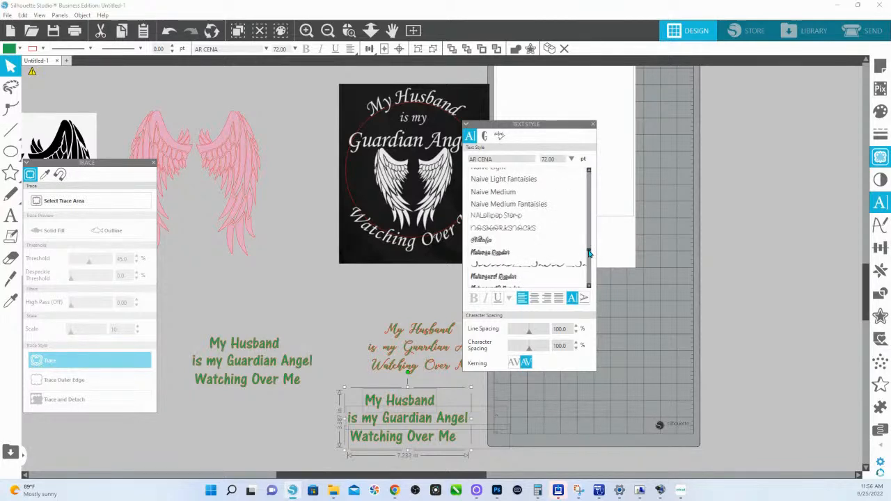
left_click(479, 241)
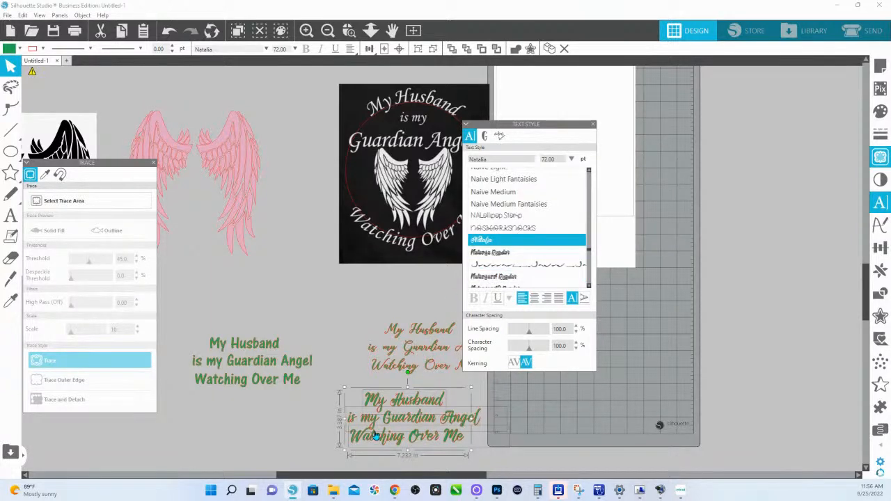
Copy the Natalia lines to below the AR CENA lines and try the fonts New shine script and Nrey Brush Pen on the copy
key("ctrl+v")
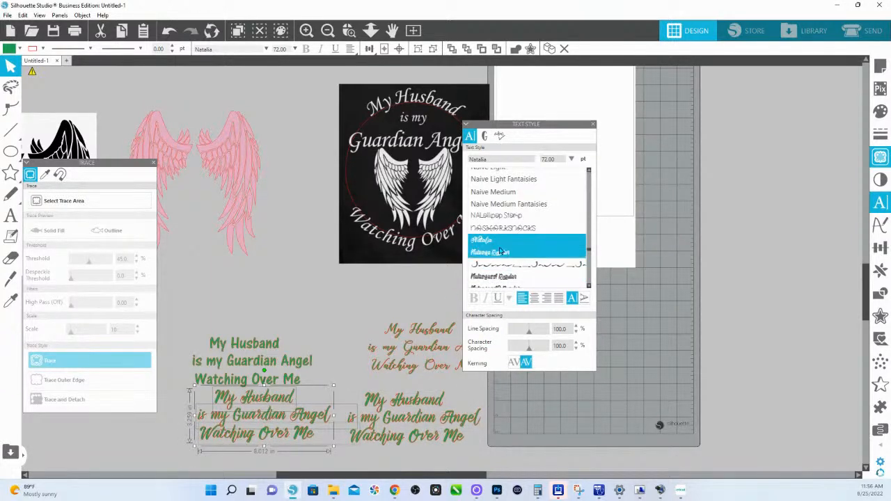
scroll(502, 249, "down", 5)
scroll(503, 249, "down", 3)
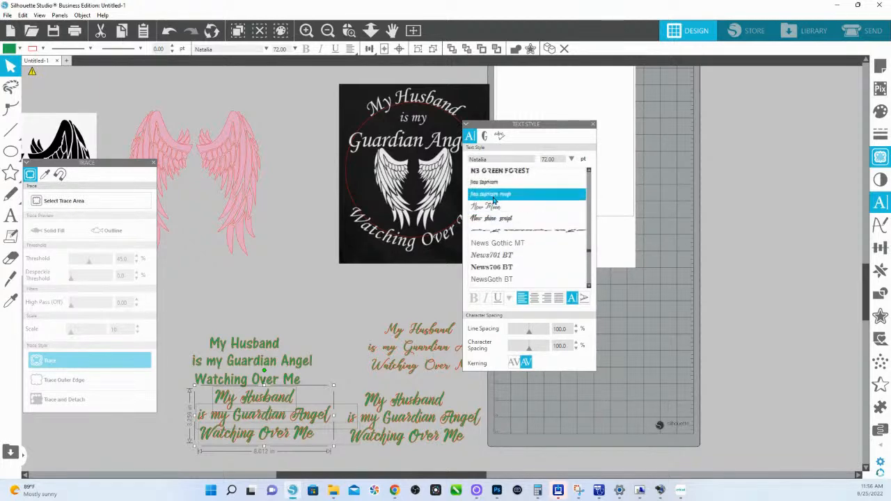
left_click(492, 217)
scroll(487, 235, "down", 2)
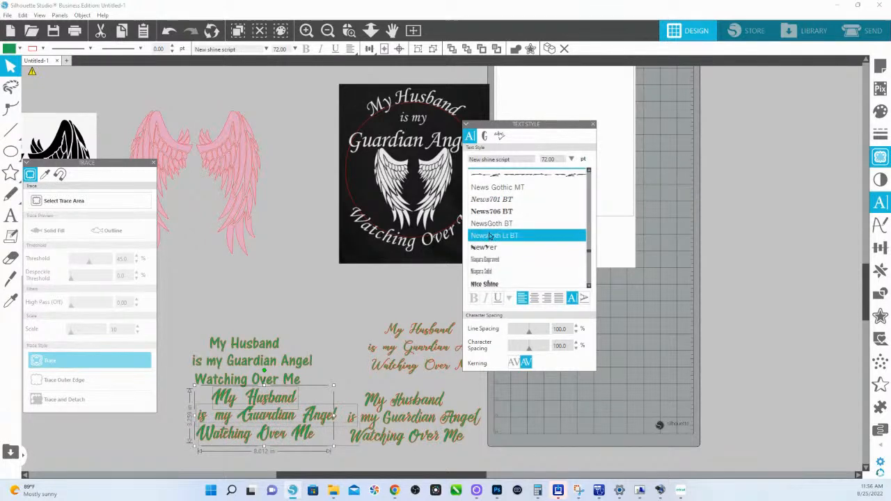
scroll(496, 237, "down", 3)
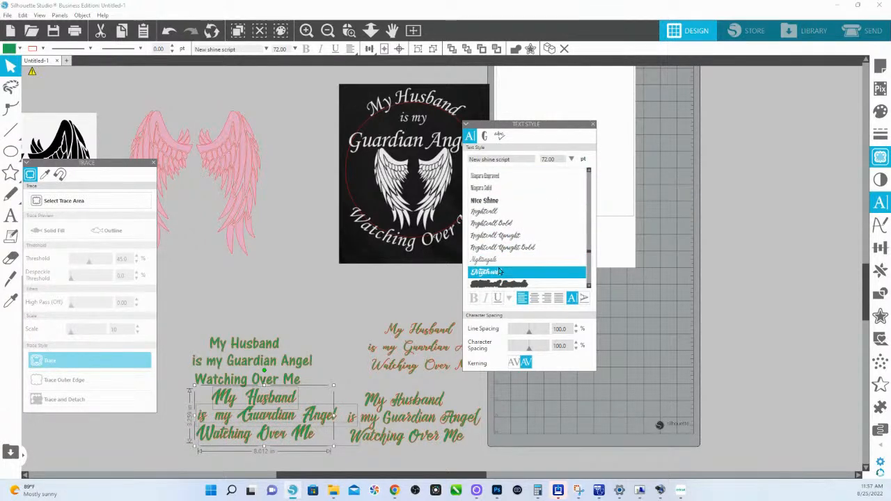
scroll(499, 272, "down", 3)
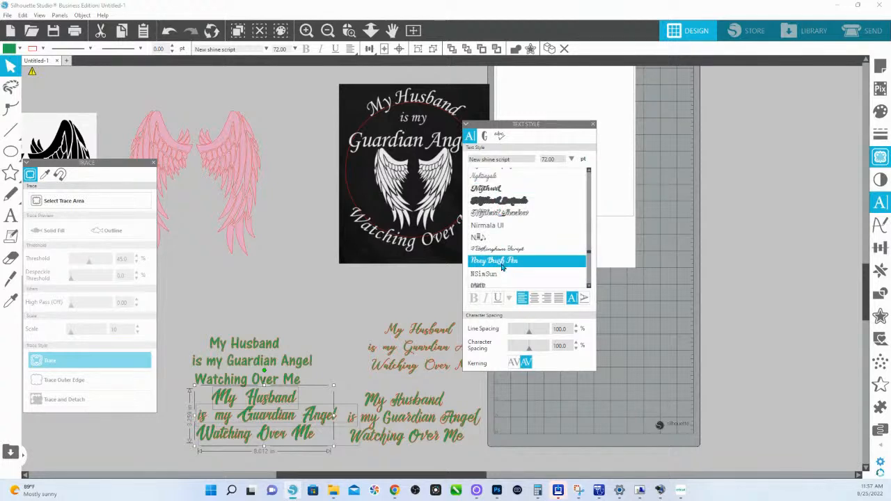
left_click(501, 267)
scroll(493, 259, "down", 2)
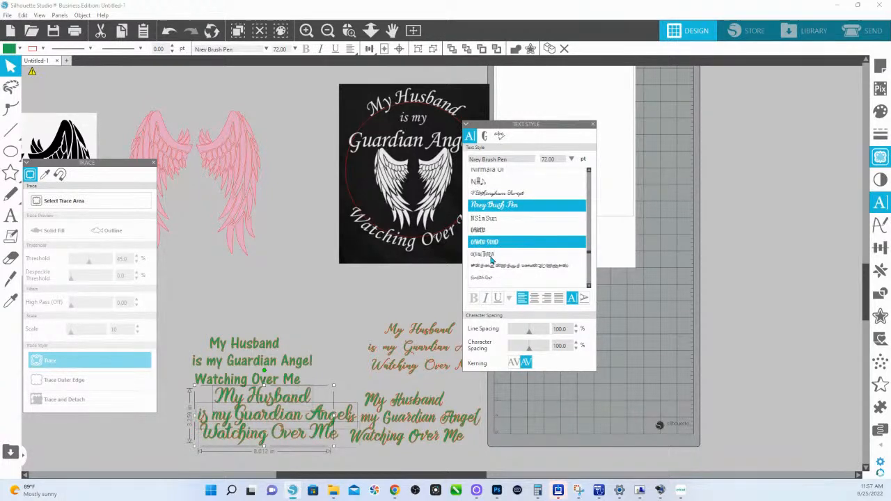
Try the fonts Ocean Twelve Script, Olive Beret, Olive Sky and Ourstory on the newest copy of the three lines
scroll(492, 259, "down", 3)
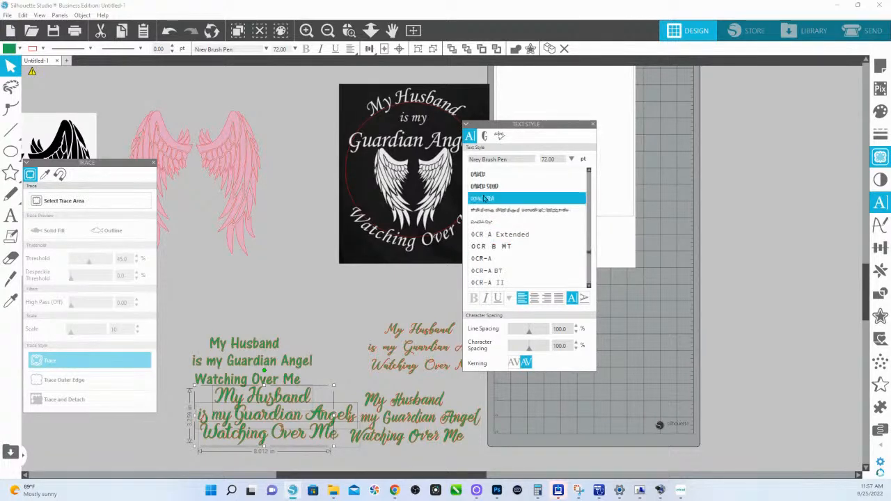
left_click(489, 222)
scroll(498, 229, "down", 3)
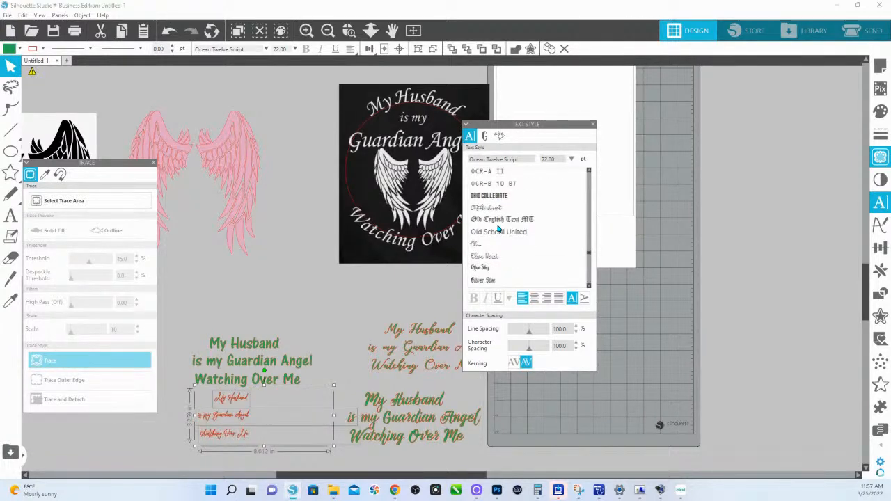
left_click(487, 256)
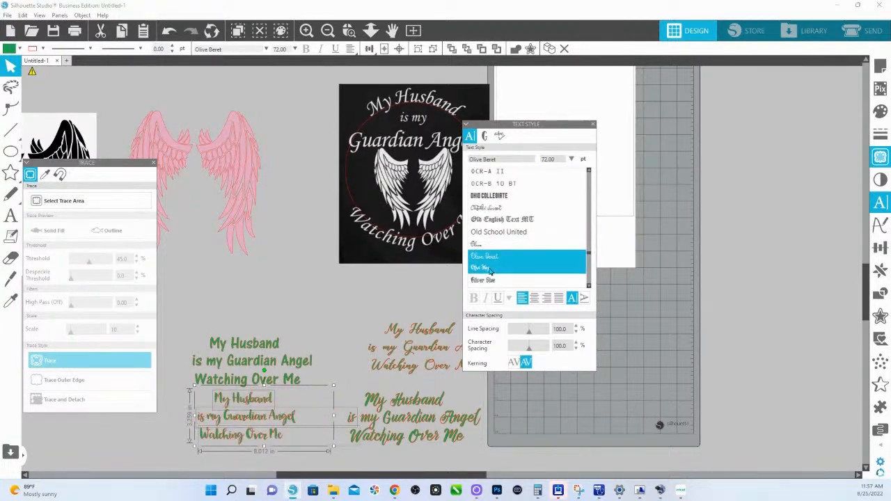
left_click(490, 268)
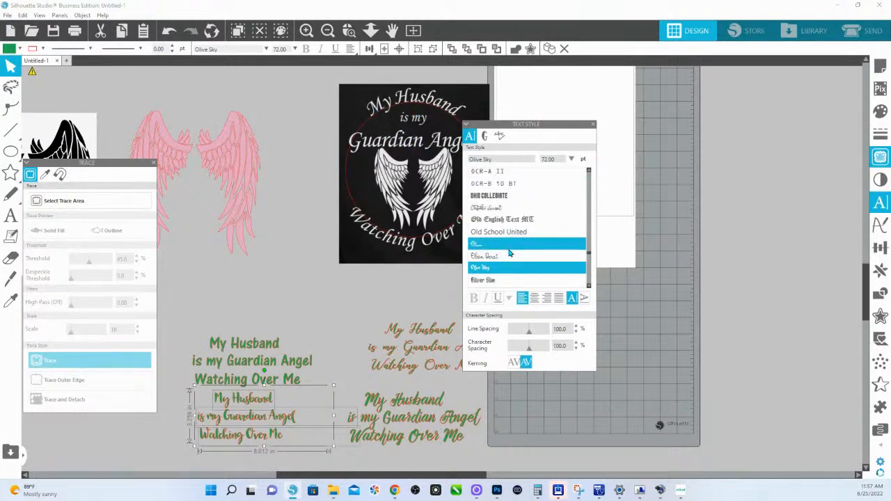
scroll(491, 284, "down", 2)
left_click(491, 284)
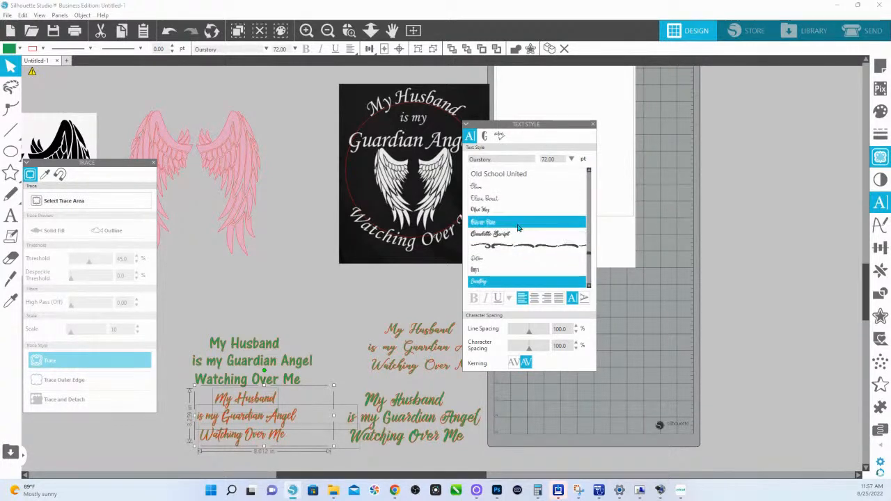
Try the fonts Overheat, Palace Script MT and Peach on the newest copy of the three lines and leave it in Phyton Serif
scroll(511, 247, "down", 2)
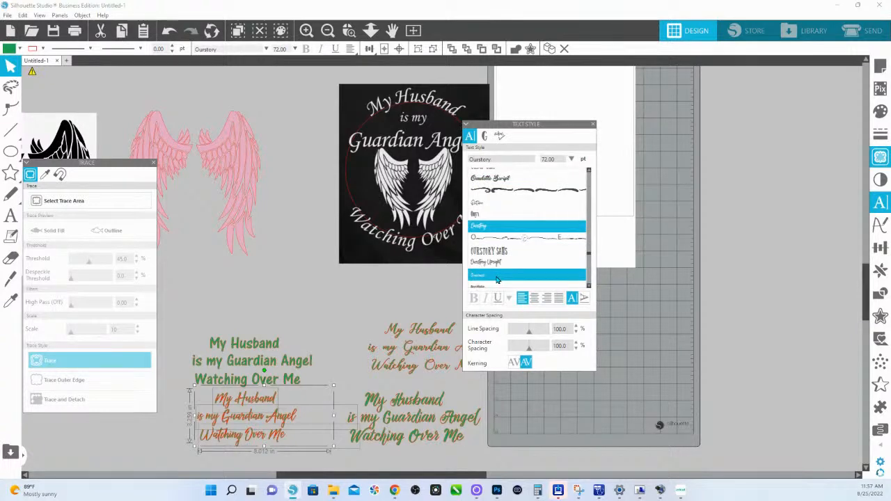
left_click(509, 267)
scroll(509, 255, "down", 2)
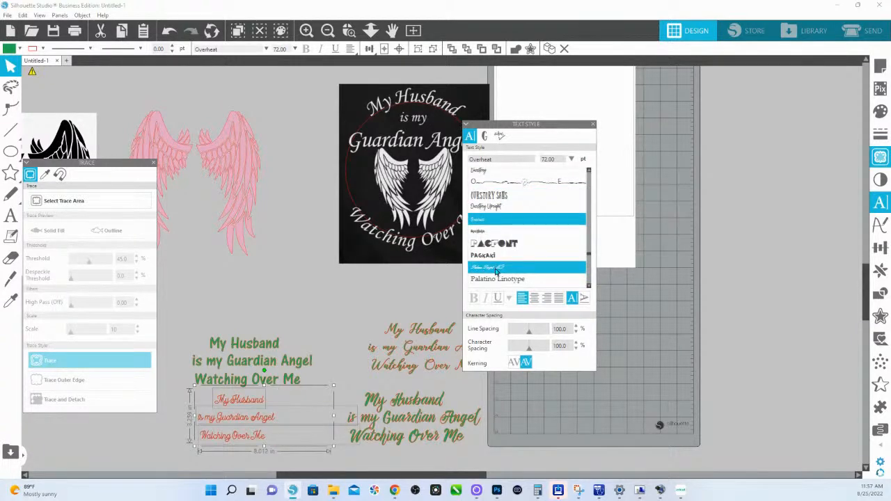
left_click(515, 270)
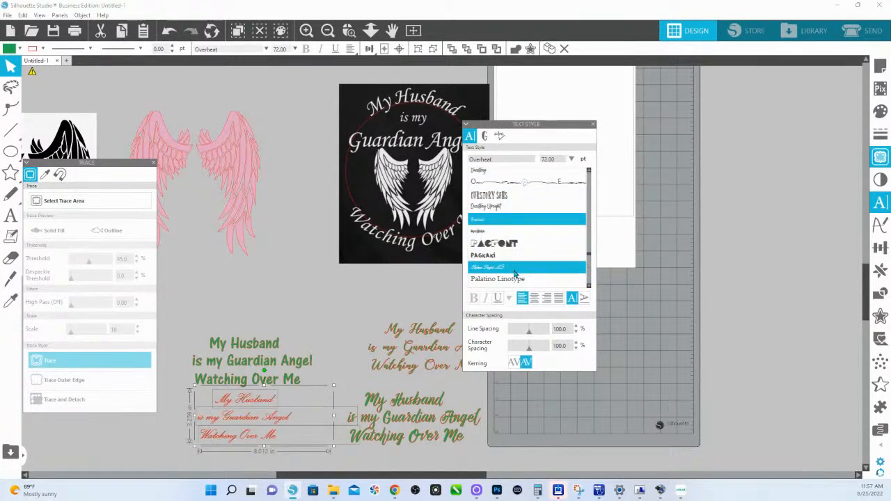
scroll(514, 271, "down", 2)
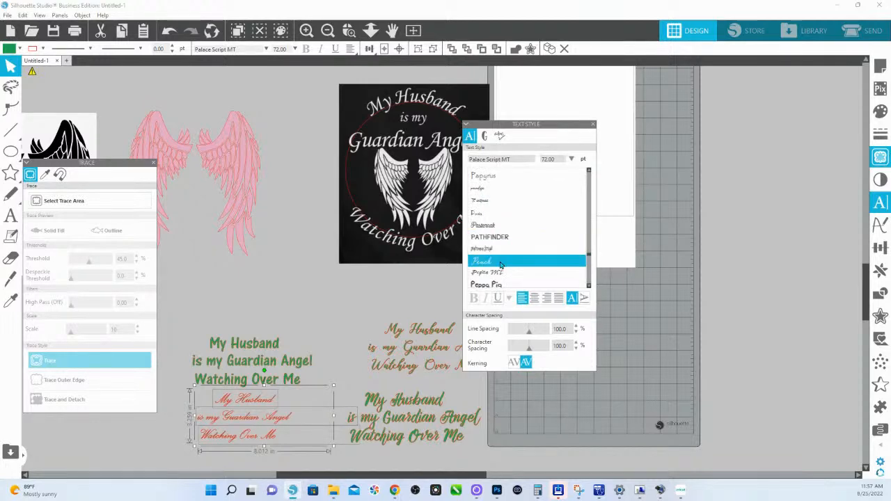
left_click(499, 267)
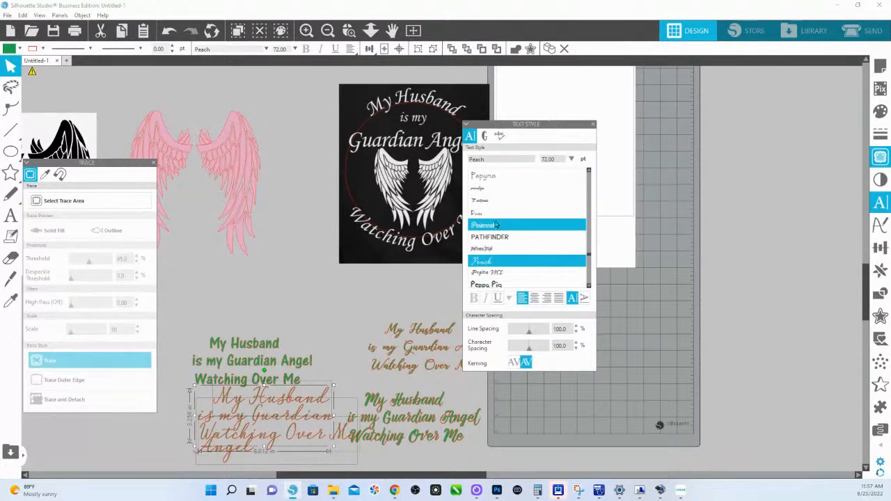
scroll(499, 229, "down", 2)
scroll(496, 226, "down", 2)
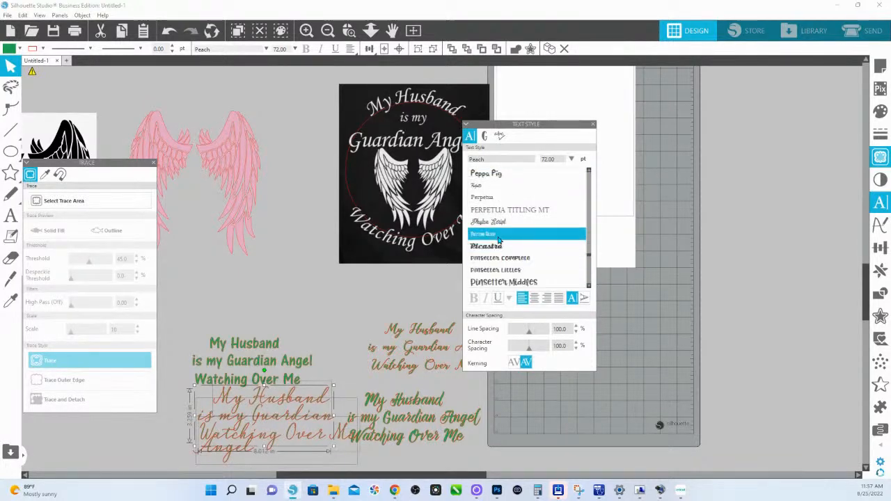
left_click(499, 235)
scroll(499, 243, "down", 3)
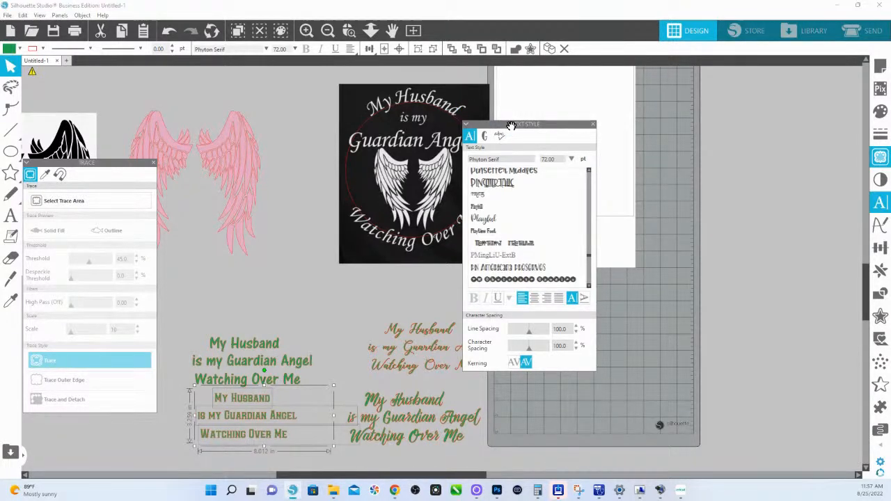
Move the Natalia "My Husband" line onto the matching words at the top of the shirt picture
left_click_drag(511, 127, 636, 133)
left_click(440, 407)
left_click_drag(440, 407, 383, 271)
left_click(383, 271)
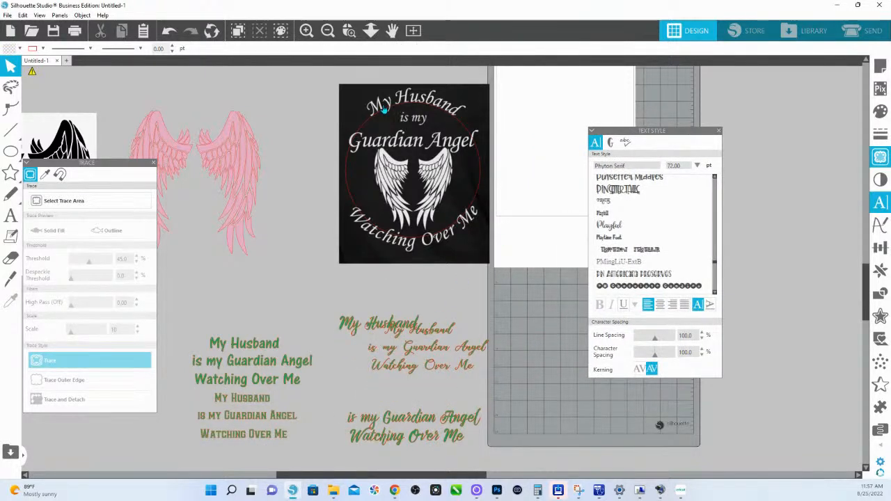
left_click_drag(384, 328, 401, 101)
Attach the green "My Husband" text to the guide circle so it curves along the upper arc
left_click(350, 30)
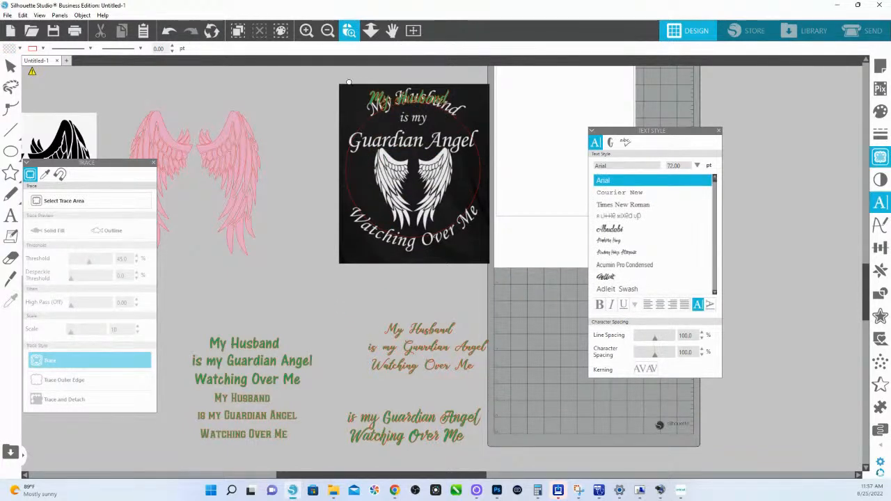
left_click_drag(348, 81, 473, 143)
left_click_drag(638, 131, 723, 125)
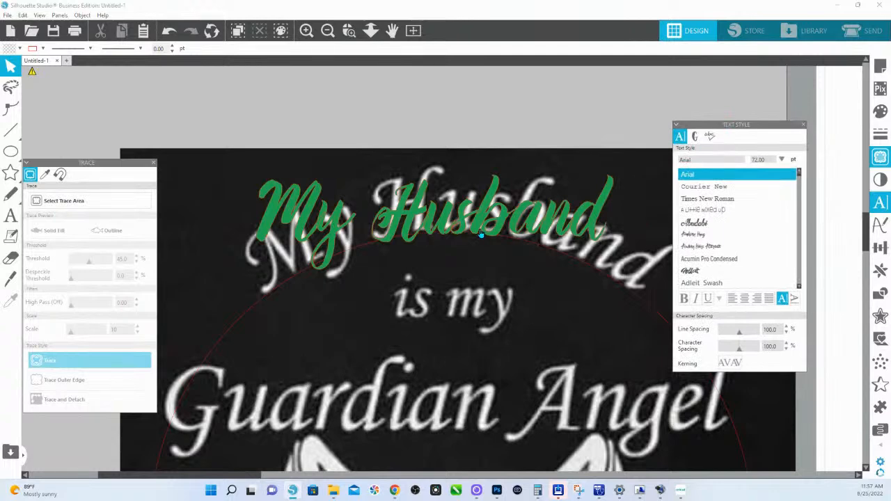
double_click(335, 218)
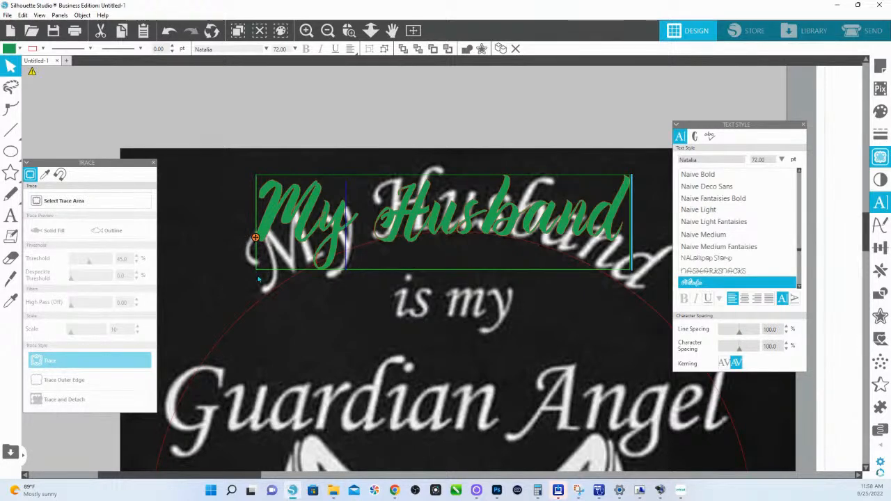
left_click_drag(258, 279, 620, 306)
Set the curved "My Husband" text to 80 pt and nudge its starting point along the circle
left_click_drag(764, 160, 746, 161)
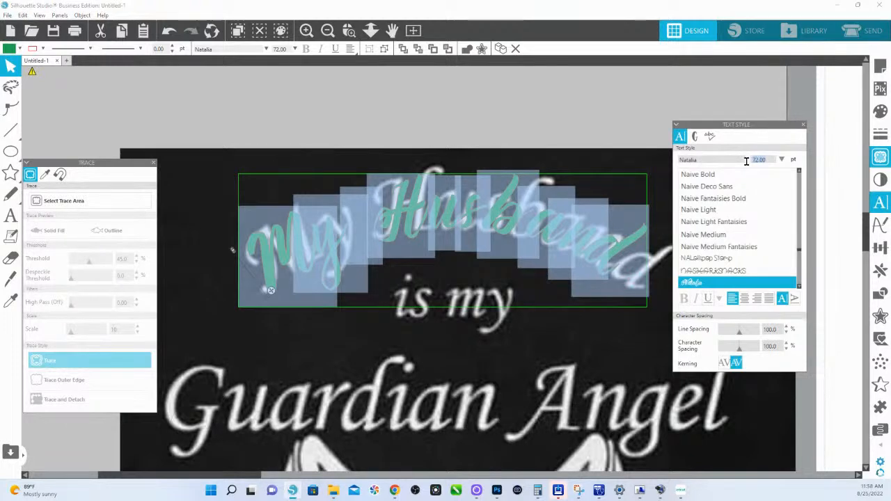
key("Return")
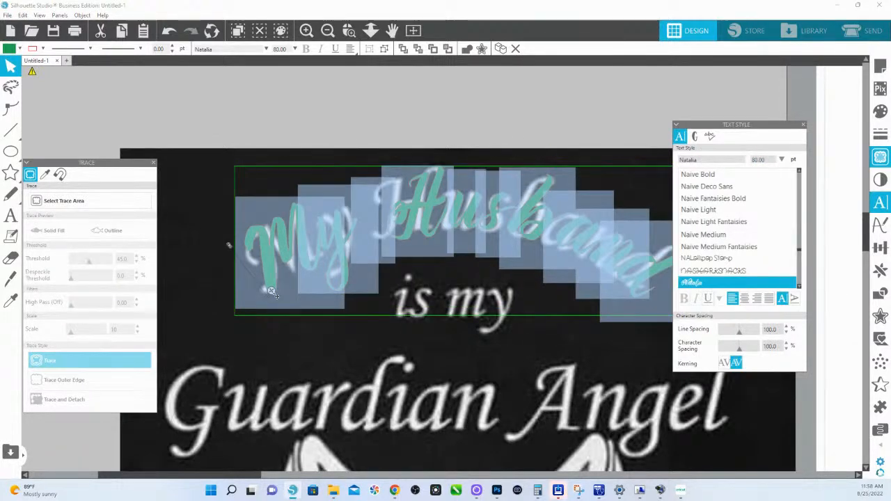
left_click_drag(273, 292, 275, 294)
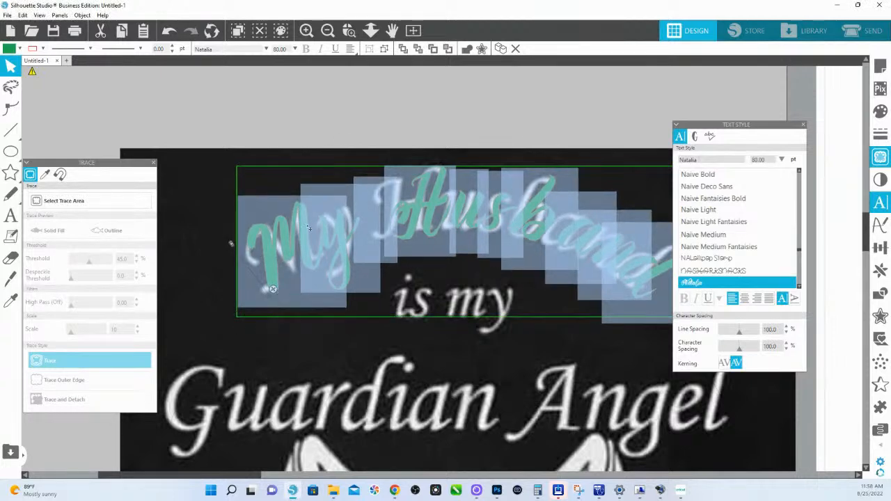
left_click(400, 112)
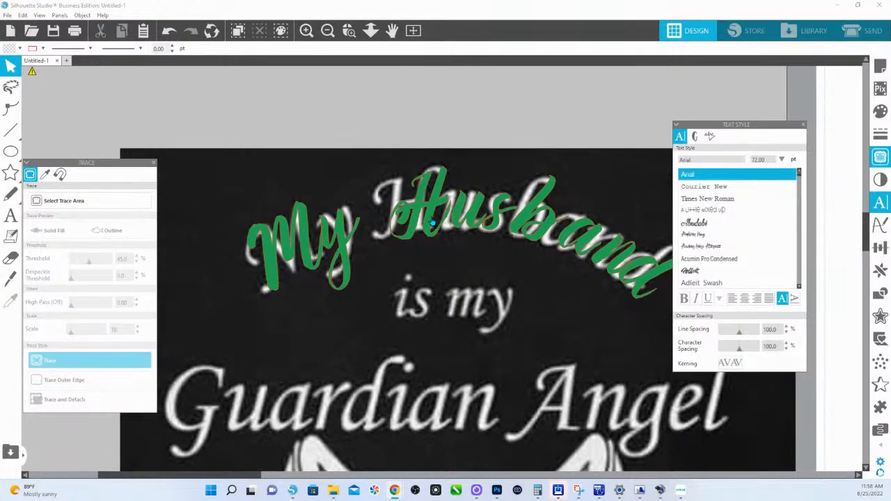
Ungroup the curved "My Husband" text into separate letters and move the shirt picture down, clear of them
right_click(430, 205)
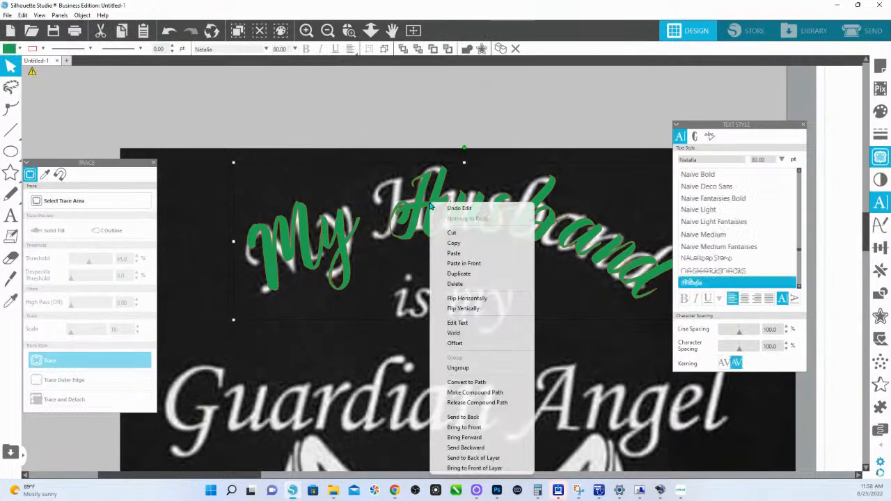
left_click(453, 368)
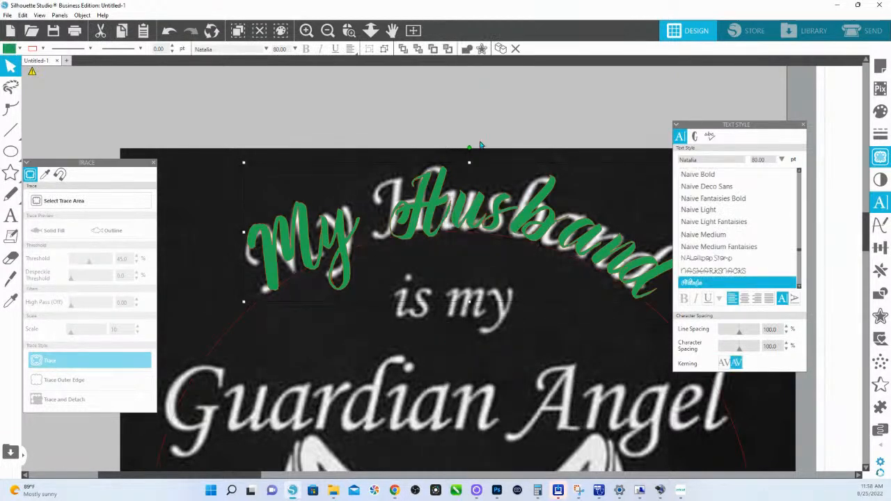
left_click_drag(510, 162, 513, 297)
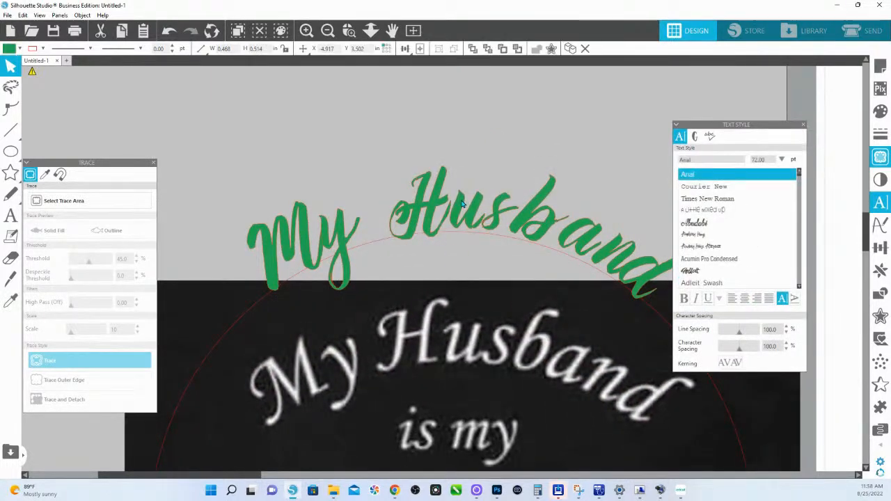
Close the gaps in the curved "Husband" by moving the separate b, a and n letters toward the s
left_click(488, 202)
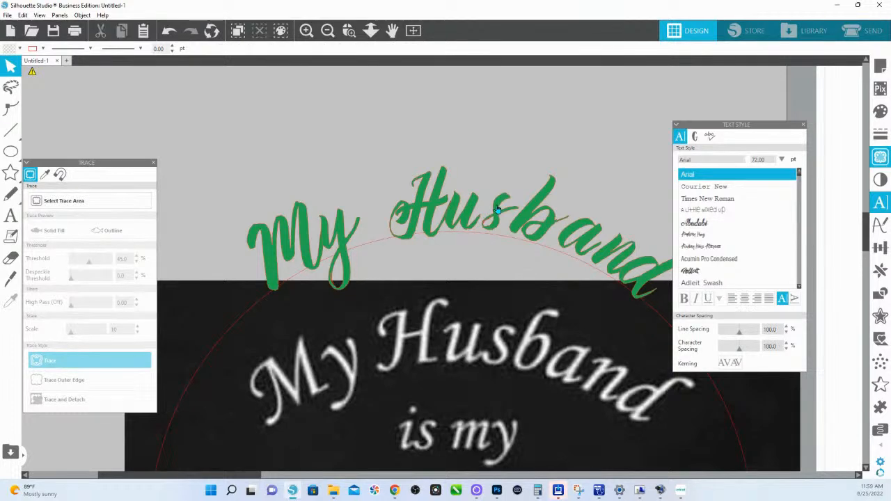
left_click_drag(496, 205, 518, 204)
left_click_drag(595, 233, 573, 223)
left_click_drag(620, 248, 592, 240)
left_click(730, 325)
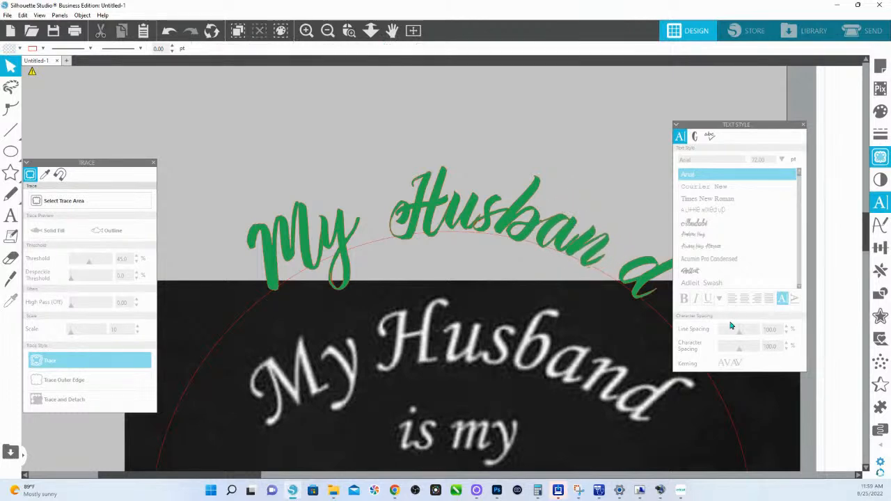
Nudge the n against the a, then move the d against the n and rotate it slightly to follow the arc
left_click(595, 232)
left_click_drag(610, 214, 599, 209)
left_click_drag(579, 237, 576, 235)
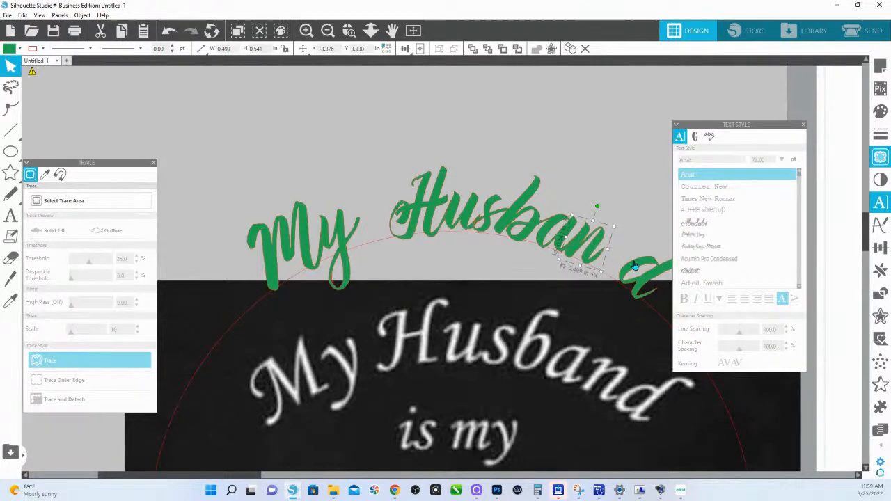
left_click_drag(633, 261, 613, 248)
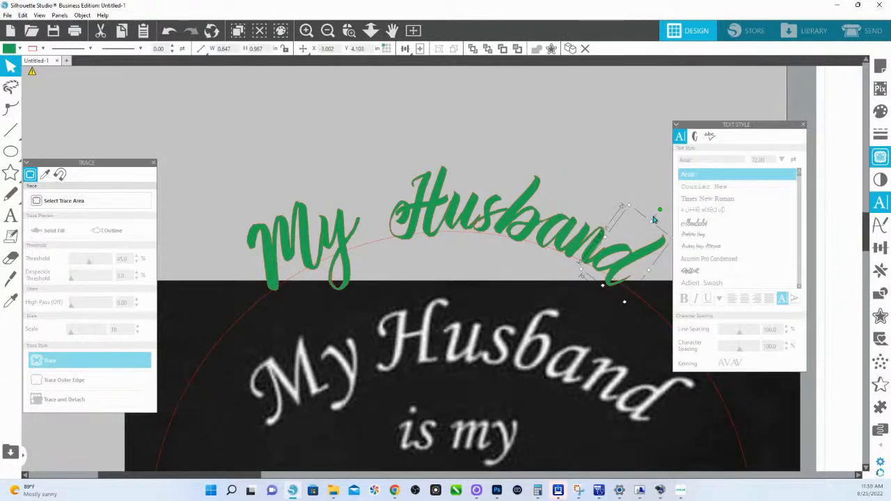
left_click_drag(659, 210, 654, 208)
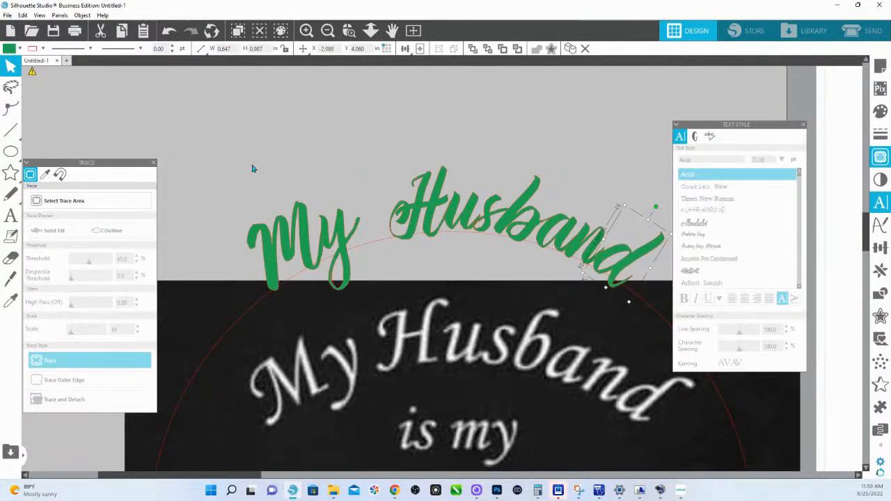
left_click_drag(212, 166, 622, 238)
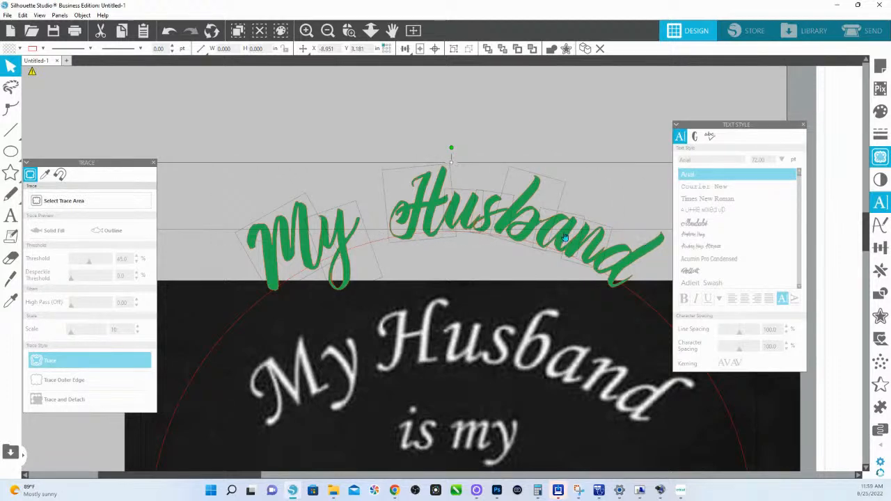
left_click_drag(426, 220, 428, 206)
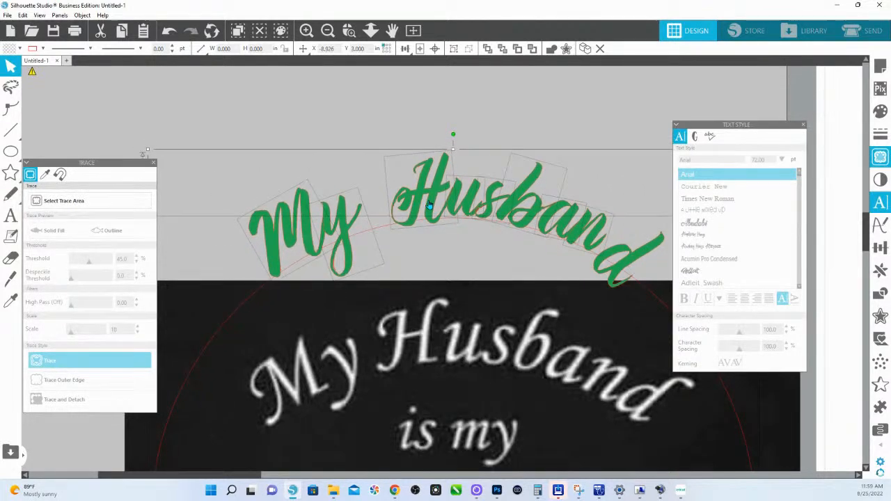
key("i")
key("ctrl+z")
key("Escape")
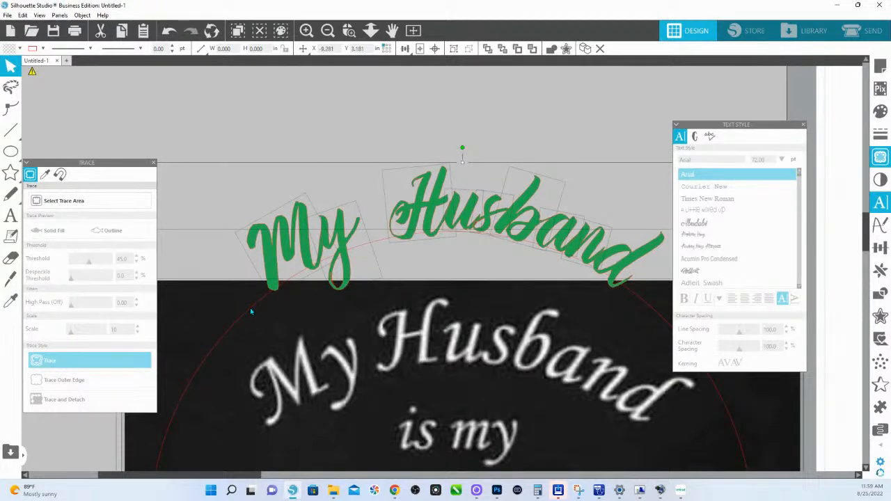
left_click(450, 152)
Select only the curved "My Husband" letters without the guide circle, weld them and group the two words
left_click_drag(240, 218, 348, 202)
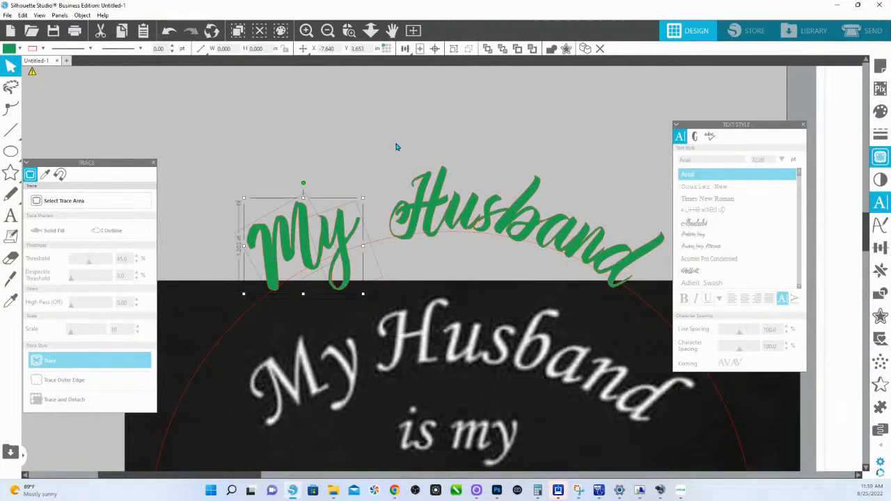
left_click_drag(396, 144, 633, 220)
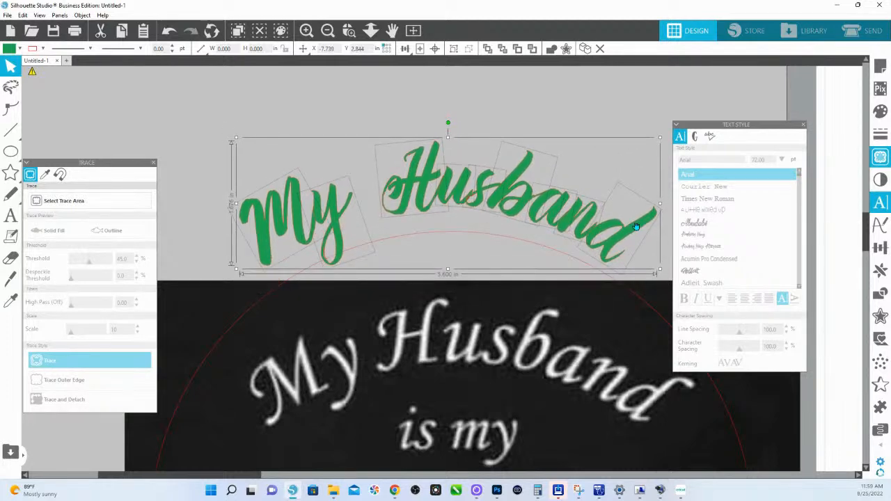
key("i")
key("ctrl+z")
key("Escape")
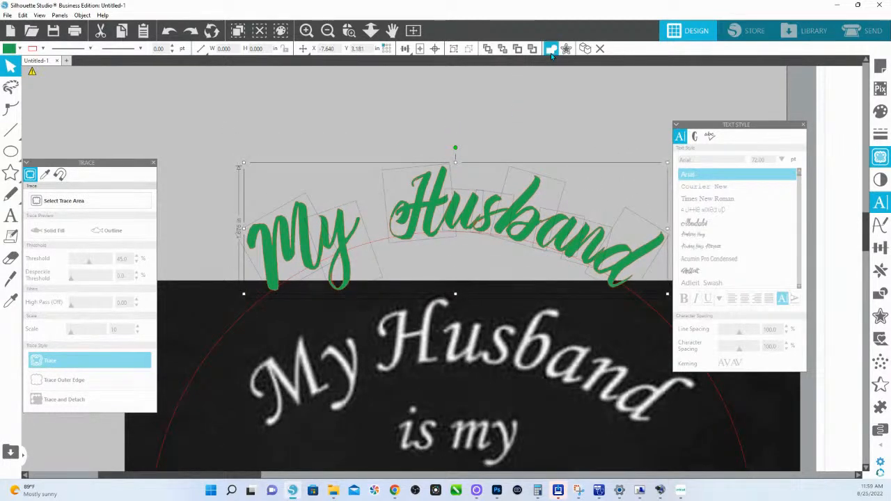
right_click(540, 220)
left_click(560, 352)
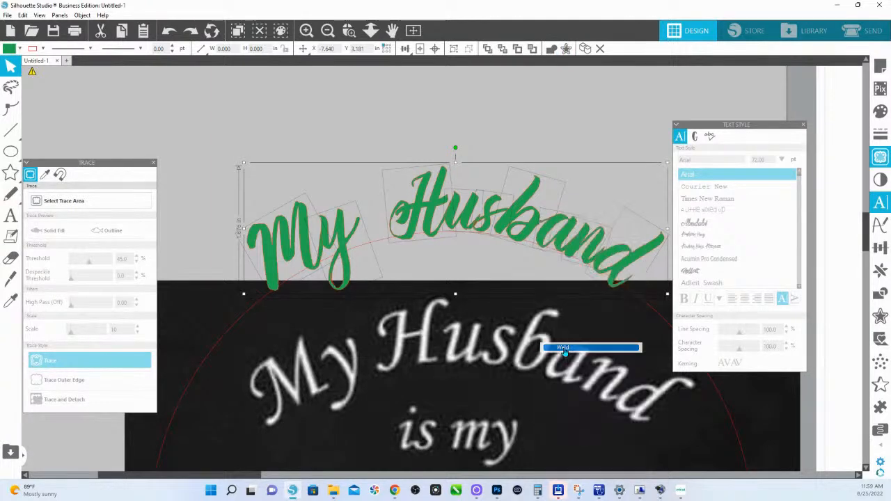
right_click(520, 223)
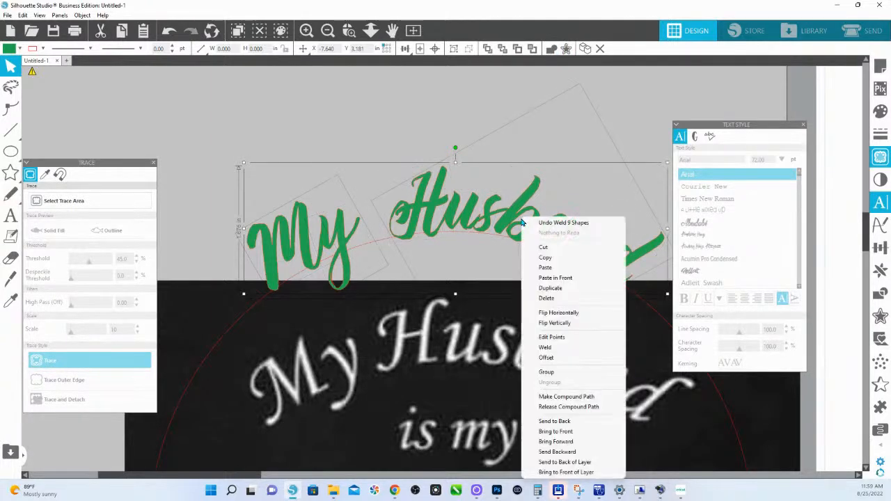
left_click(567, 372)
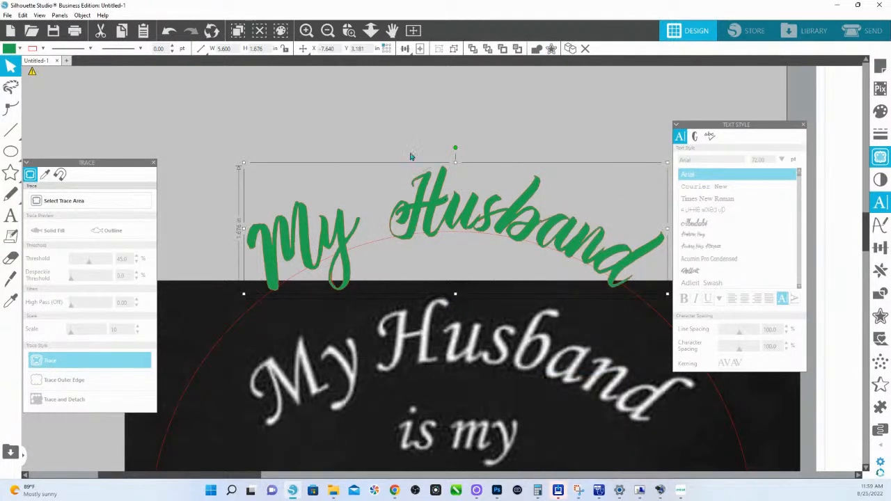
Move the shirt picture up, clear of the curved "My Husband" text and the guide circle
left_click(372, 32)
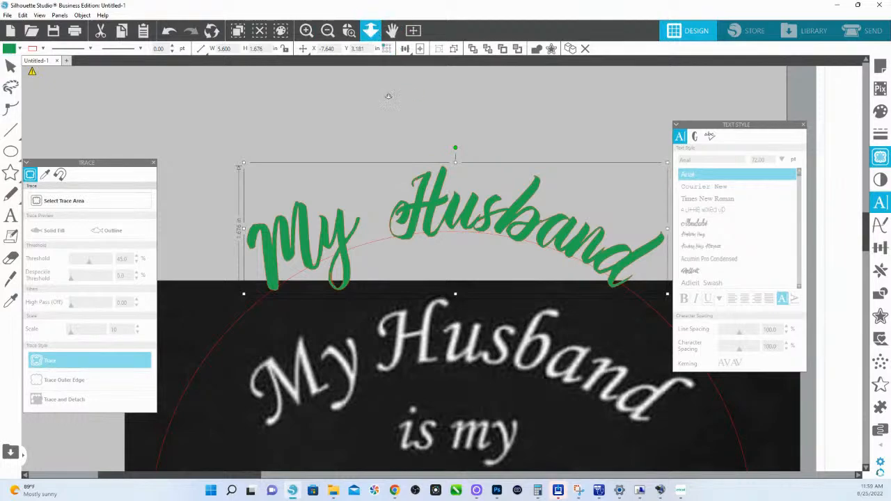
left_click_drag(389, 96, 403, 174)
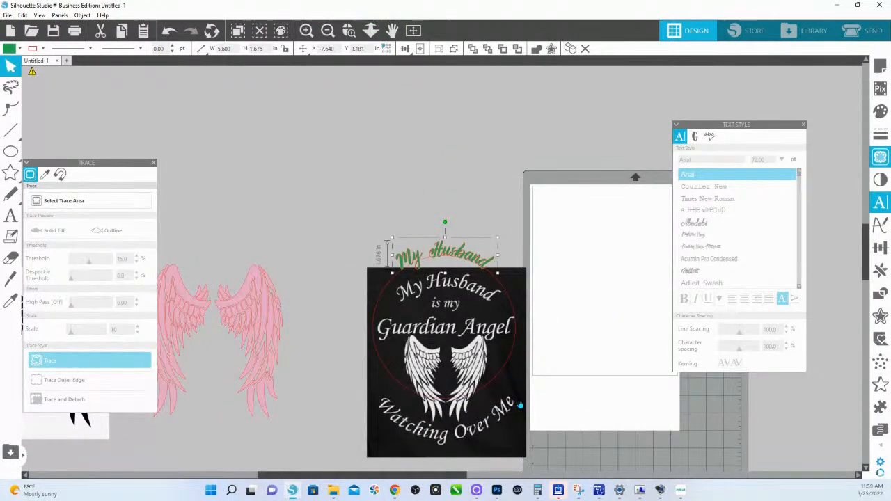
left_click_drag(501, 374, 456, 128)
left_click(508, 323)
Attach the Natalia "Watching Over Me" line to the guide circle so it curves outside the lower arc, and adjust its starting point
scroll(508, 322, "down", 1)
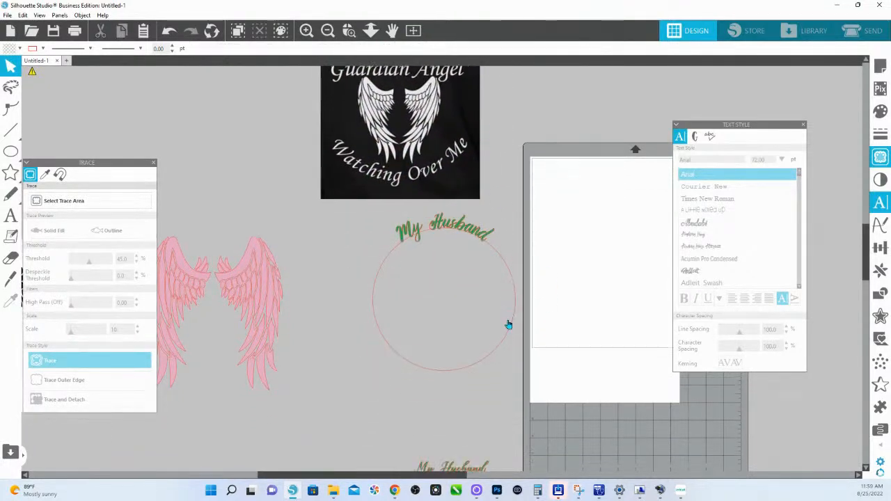
scroll(415, 384, "down", 5)
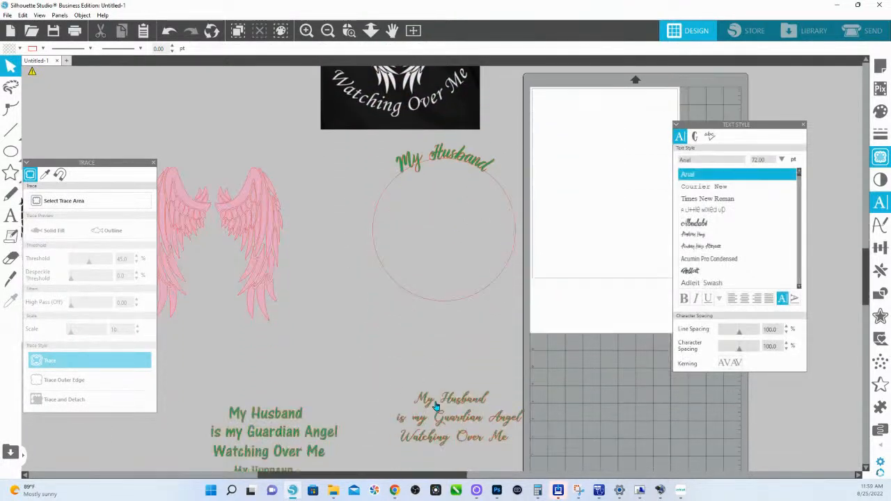
left_click(449, 439)
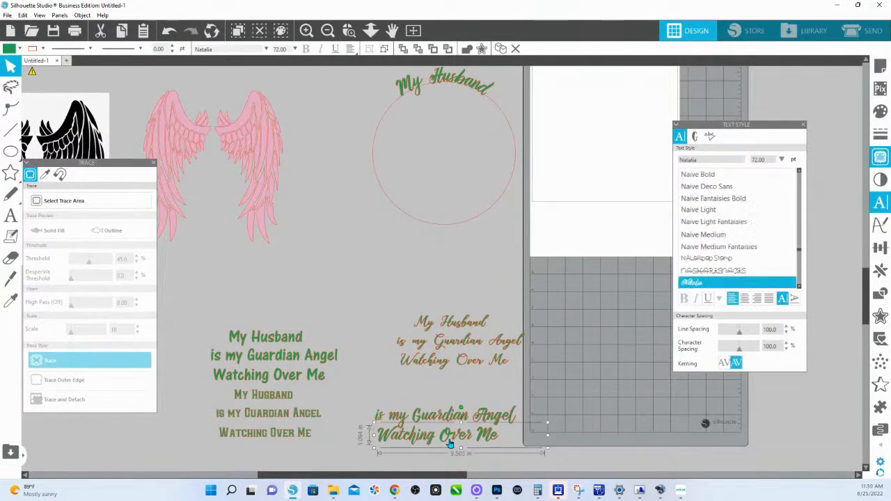
left_click_drag(449, 440, 446, 262)
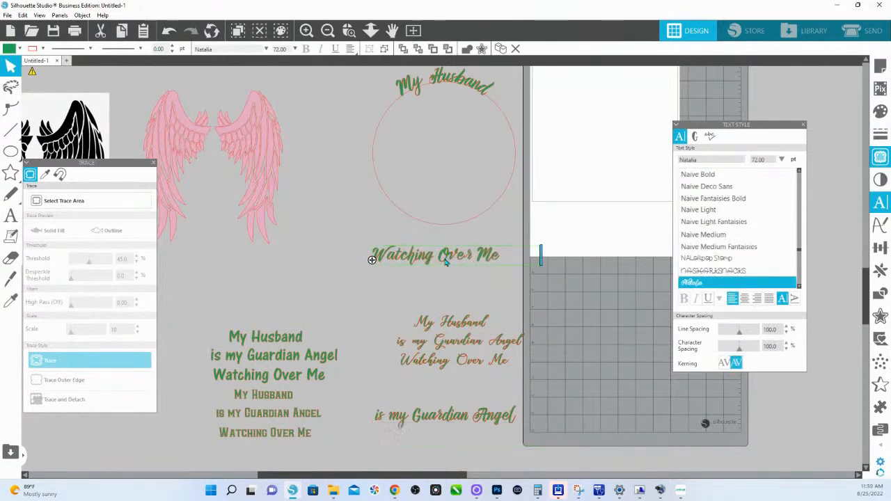
double_click(372, 259)
left_click_drag(372, 259, 390, 201)
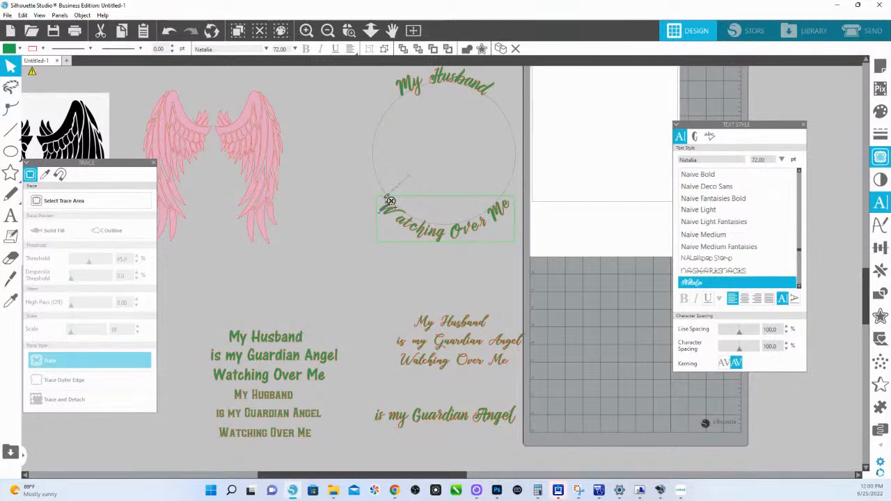
left_click_drag(390, 202, 388, 198)
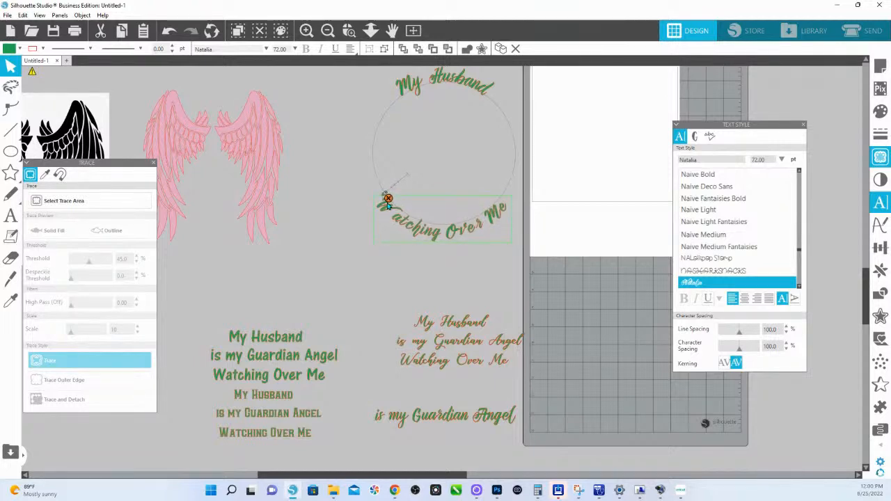
Convert the curved "Watching Over Me" text to a path
right_click(434, 235)
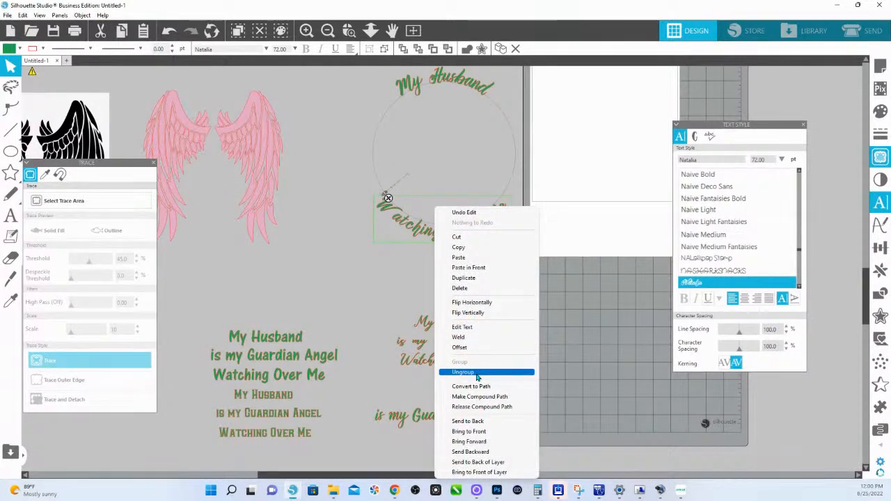
left_click(480, 388)
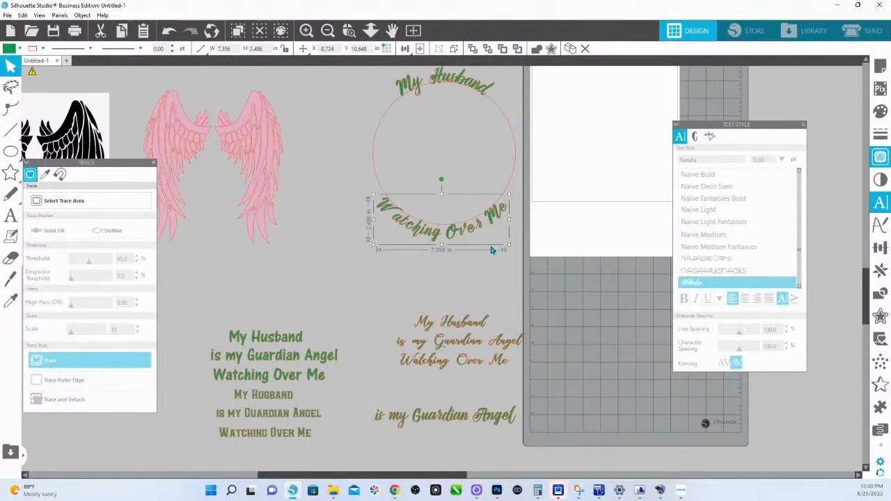
left_click(434, 255)
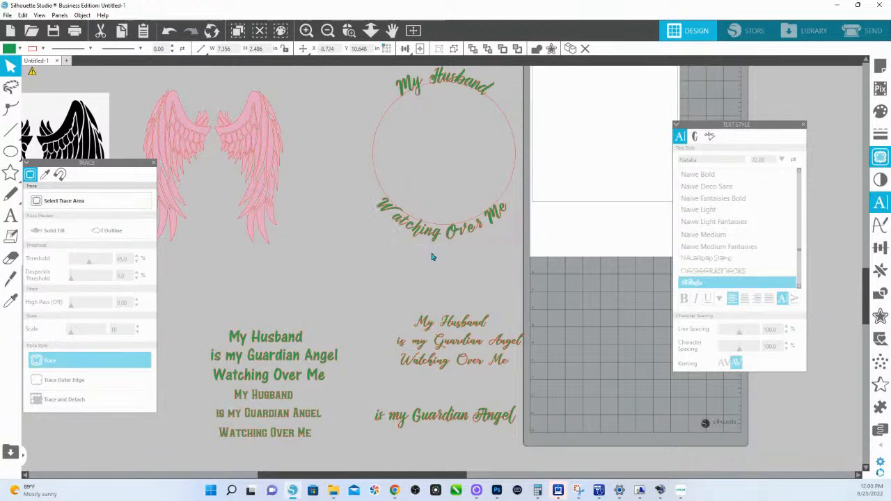
left_click(439, 234)
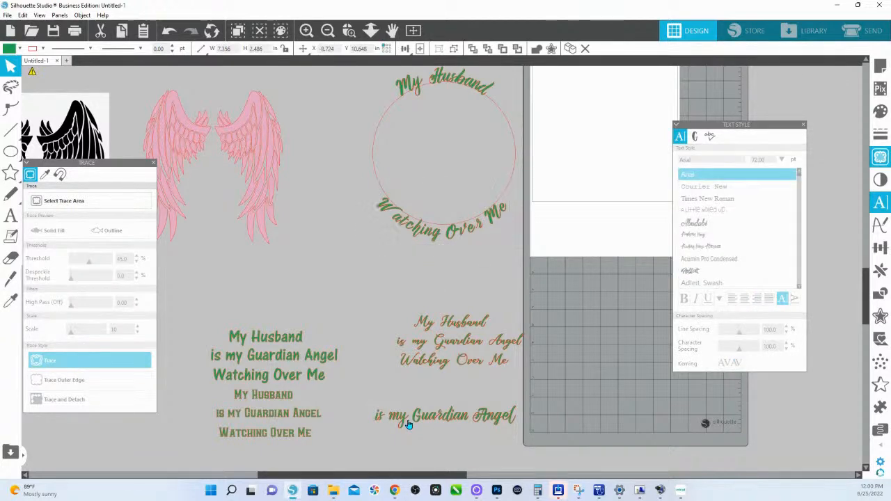
Move the Natalia "is my Guardian Angel" line slightly to the right and ungroup it into separate letters
left_click_drag(406, 420, 431, 420)
right_click(455, 417)
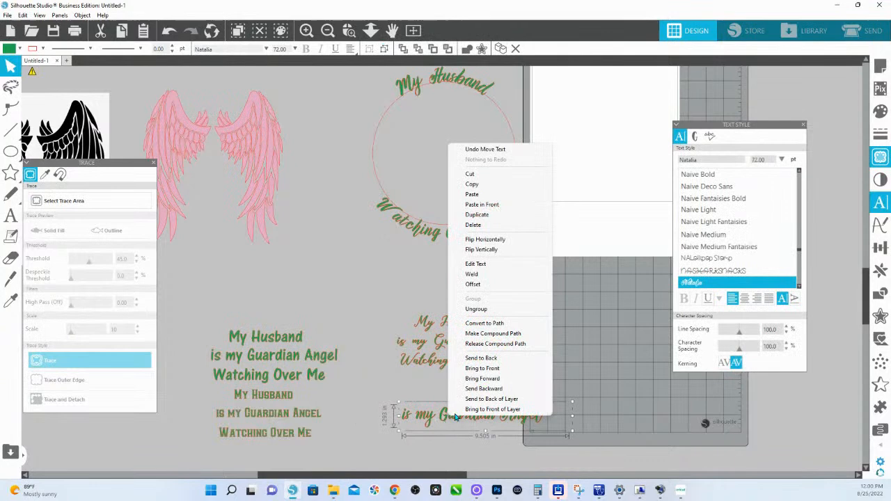
left_click(481, 309)
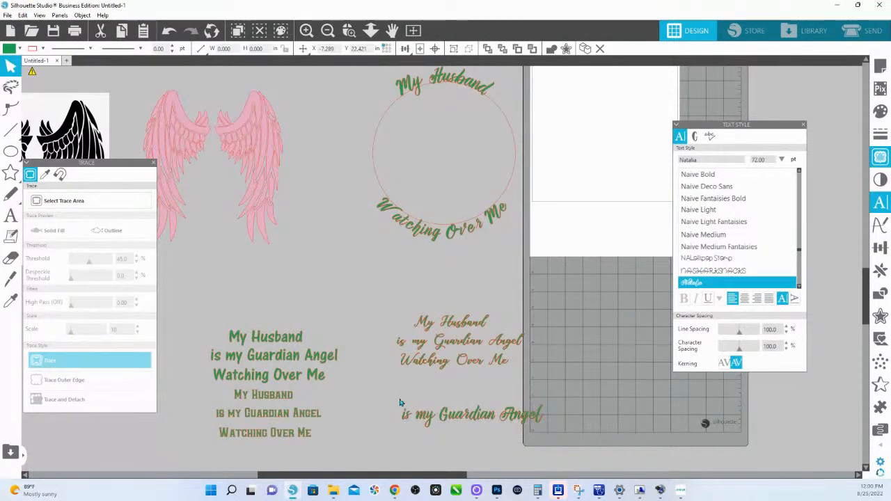
Weld and group the "is my" letters as one object separate from "Guardian Angel"
left_click(437, 428)
right_click(428, 424)
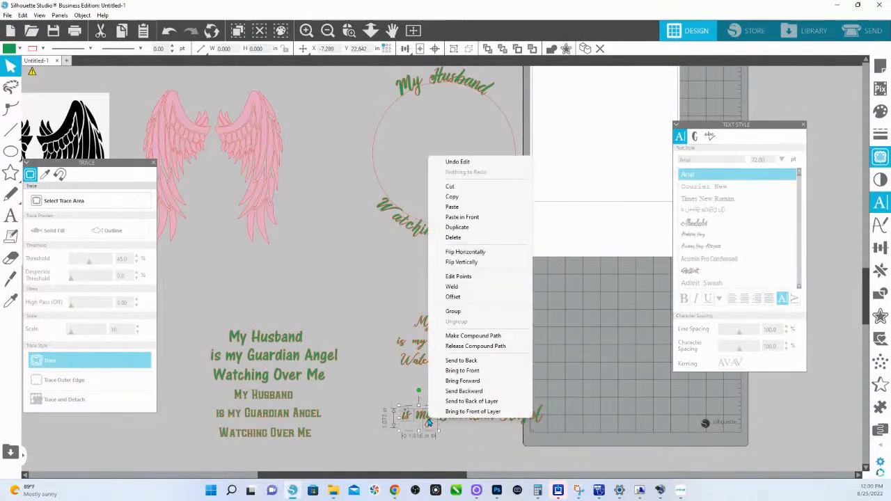
left_click(461, 311)
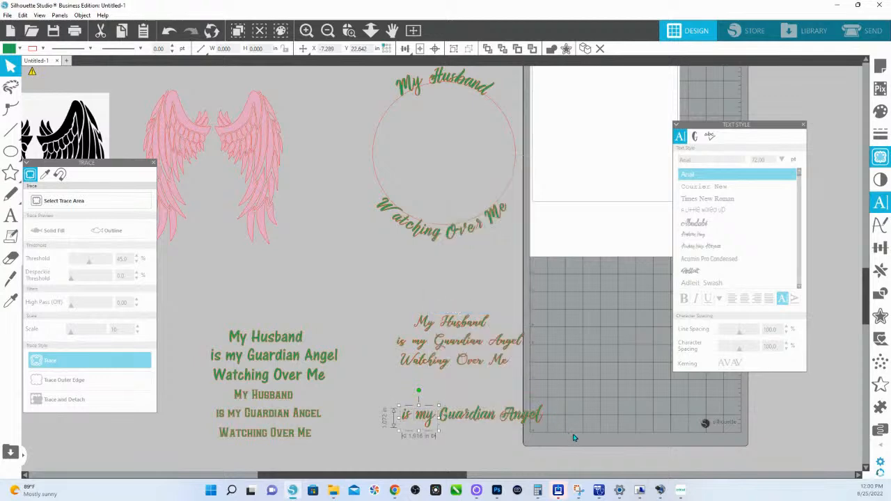
left_click(501, 417)
left_click(422, 418)
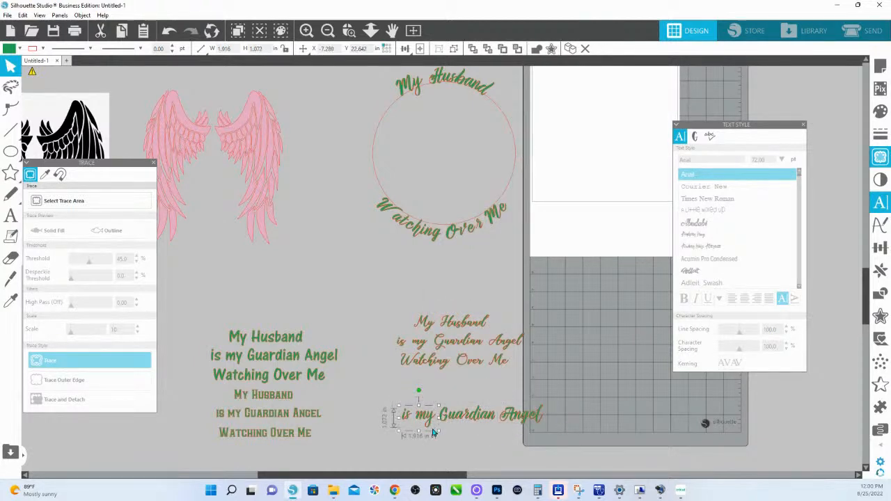
right_click(422, 420)
left_click(444, 277)
right_click(414, 421)
left_click(438, 310)
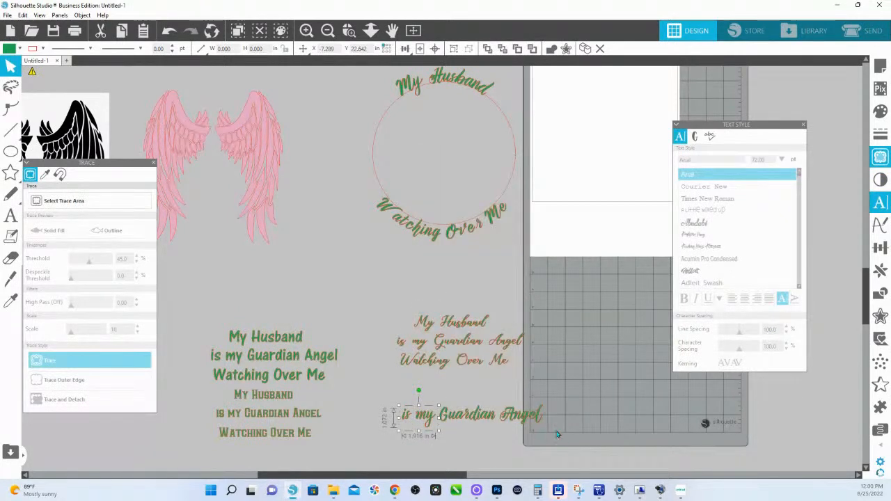
Select all the "Guardian Angel" letters, weld them and group the two words
left_click(487, 415)
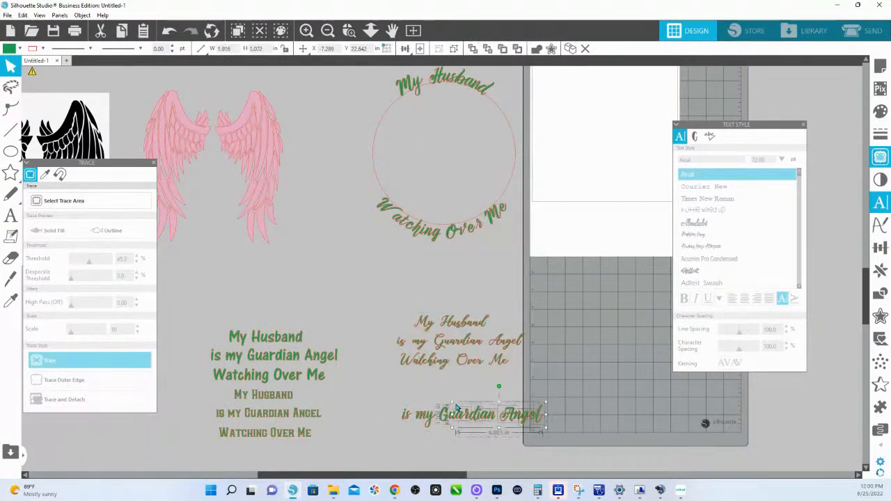
right_click(499, 415)
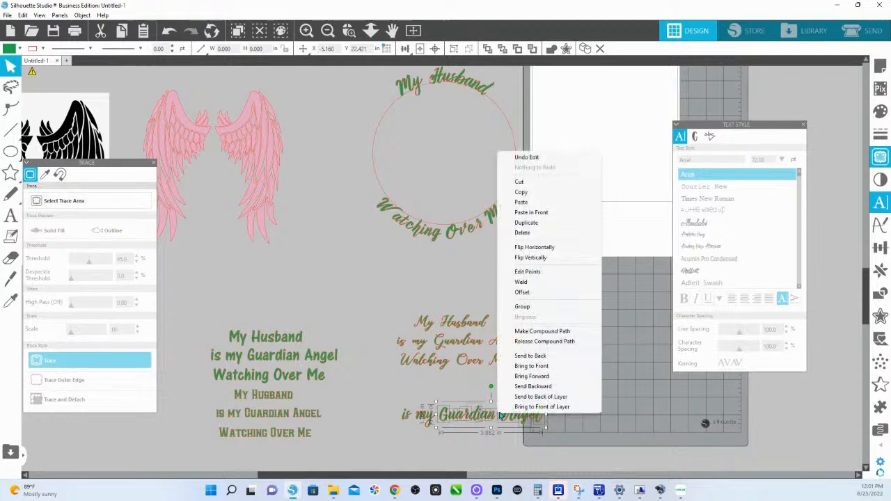
left_click(521, 281)
right_click(516, 415)
left_click(540, 310)
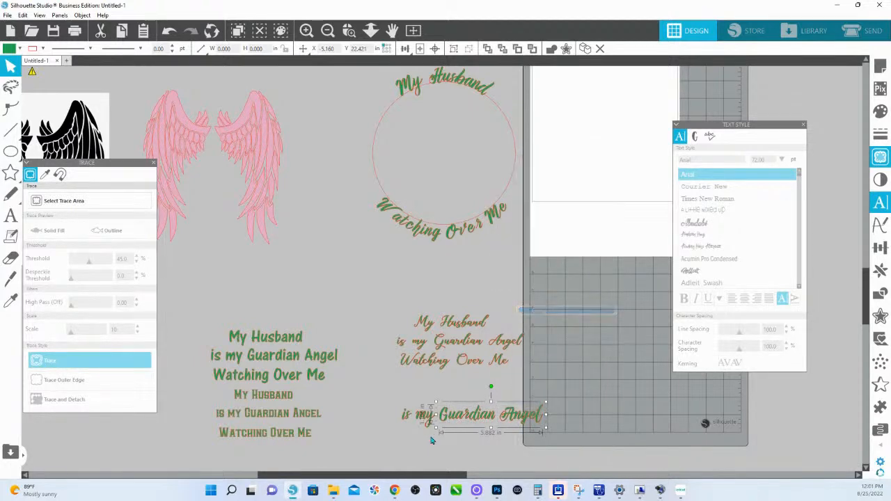
Place "is my" and "Guardian Angel" beneath the curved "My Husband" and enlarge "Guardian Angel" to about 7.25 in wide
left_click_drag(421, 417, 450, 103)
left_click_drag(526, 418, 479, 122)
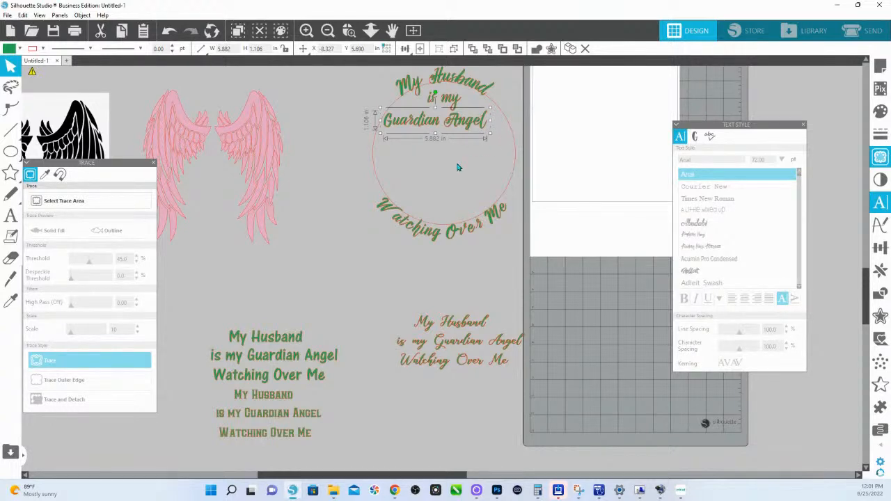
scroll(458, 167, "up", 3)
mouse_move(487, 205)
left_mouse_down()
mouse_move(507, 213)
mouse_move(496, 201)
left_mouse_up()
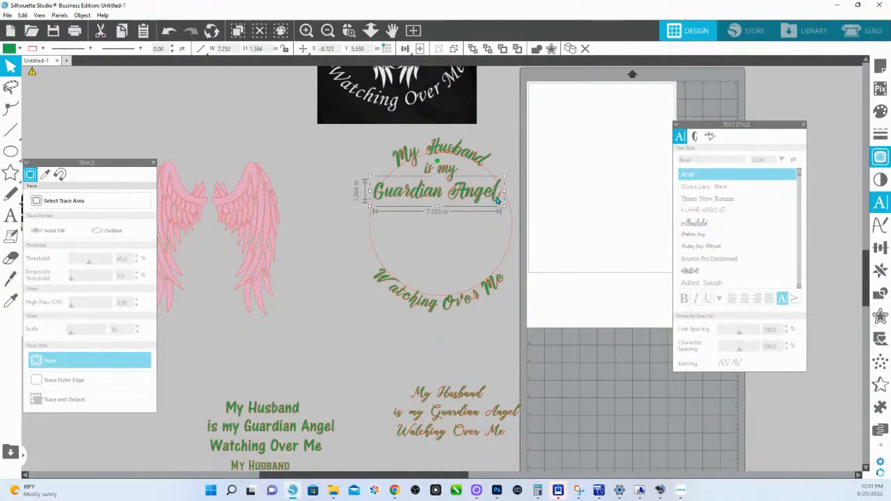
Move the pink wings into the guide circle below "Guardian Angel" and shrink them to about 4.3 in wide
left_click_drag(281, 229, 461, 239)
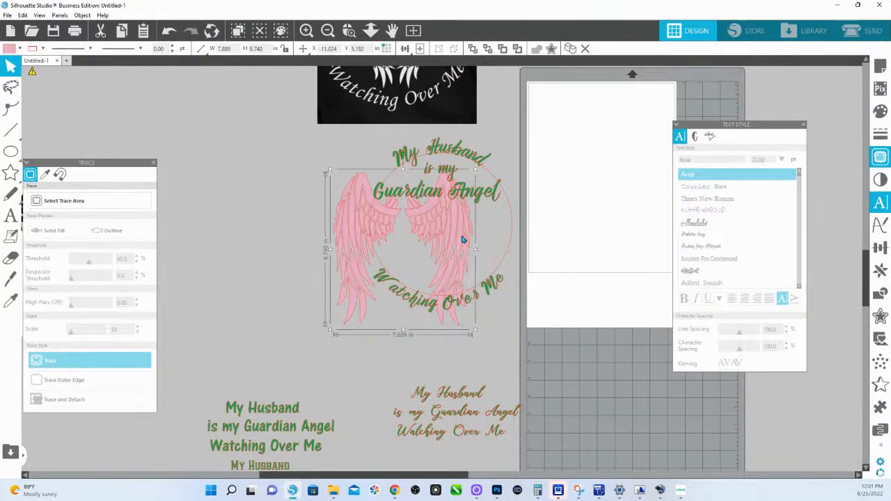
left_click(474, 331)
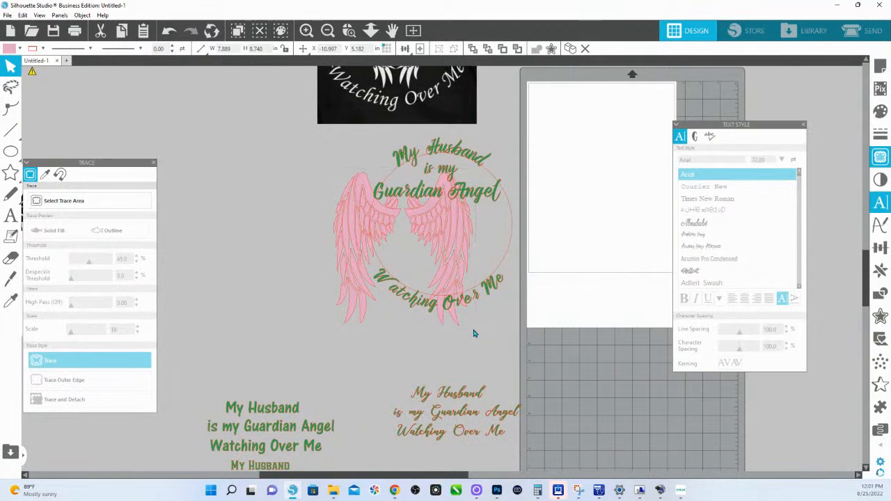
left_click(452, 284)
left_click_drag(477, 329, 488, 297)
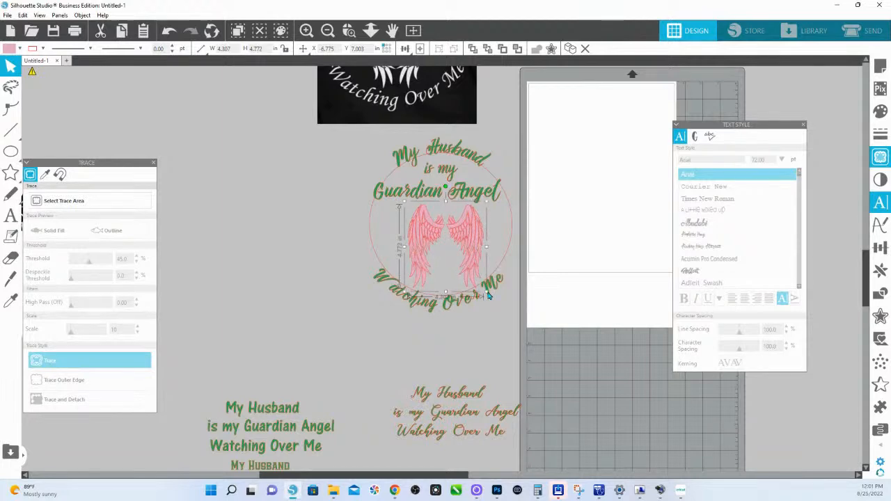
left_click_drag(474, 253, 478, 251)
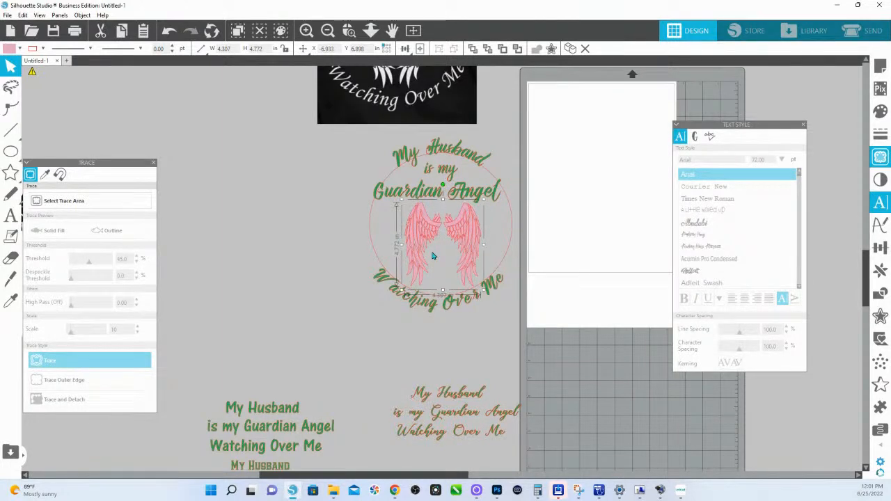
Place a copy of the small wings outside the circle, toward the black wings image, and release its compound path
scroll(446, 253, "up", 1)
scroll(441, 255, "up", 2)
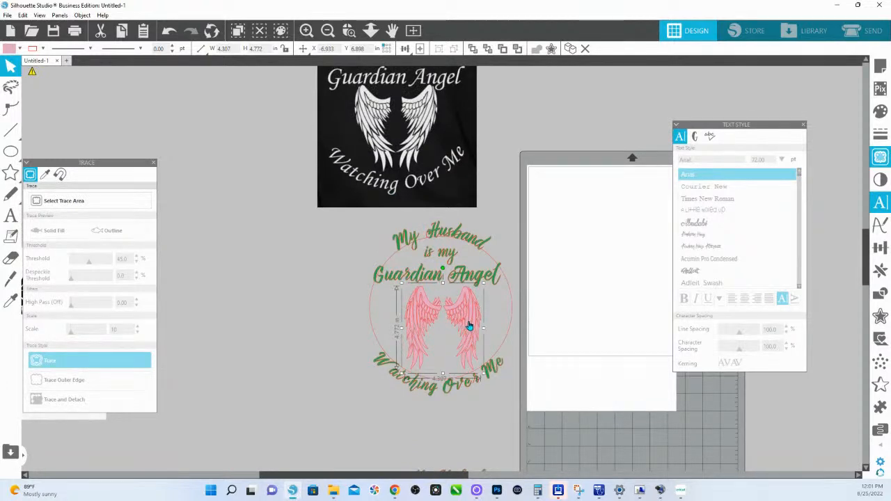
left_click_drag(469, 326, 448, 347)
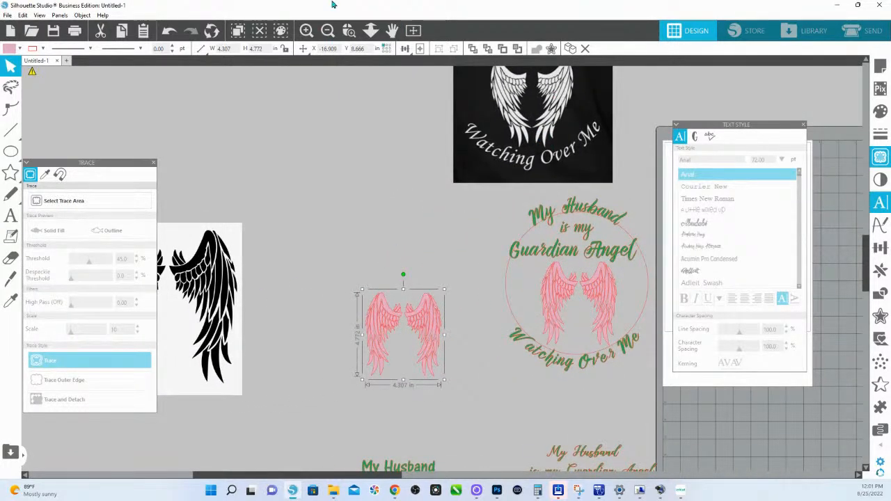
left_click(349, 30)
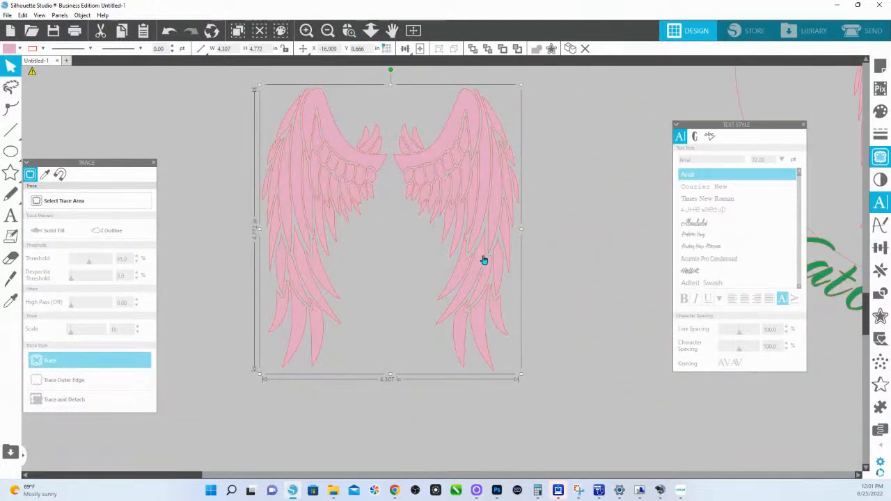
right_click(480, 259)
left_click(524, 381)
Make the copied right wing and left wing two separate compound paths
left_click_drag(619, 422, 402, 96)
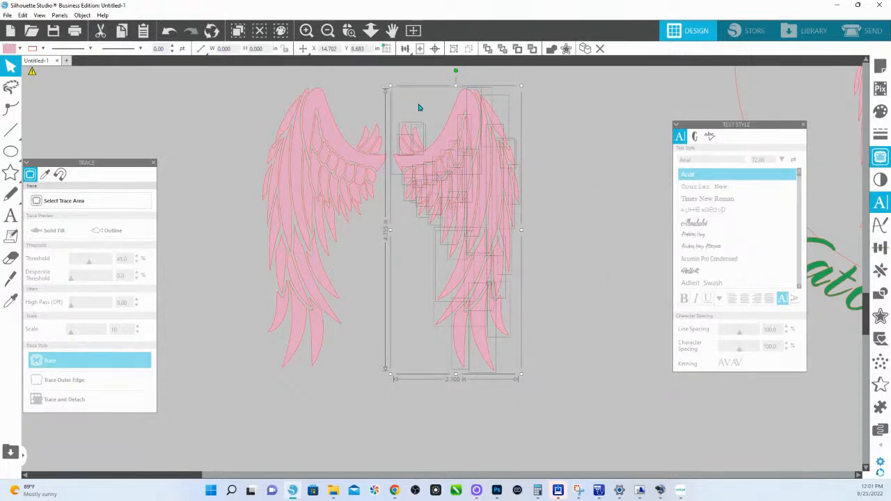
right_click(420, 106)
left_click(485, 291)
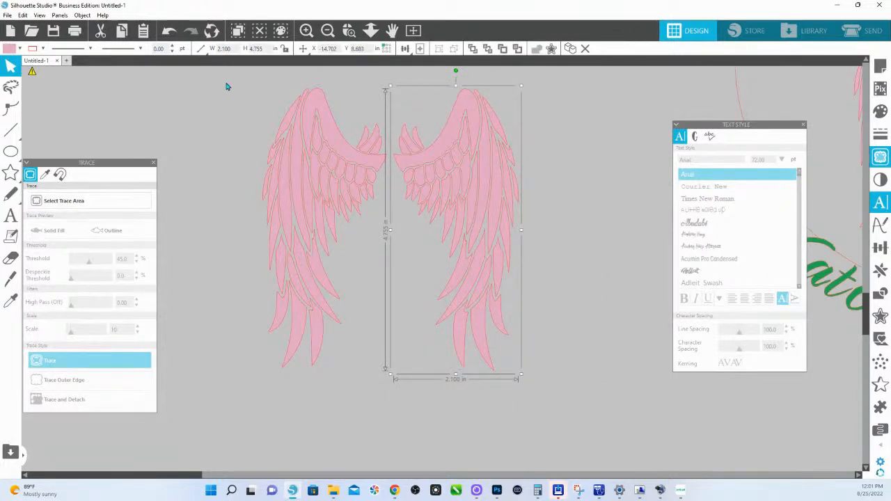
left_click_drag(224, 80, 382, 386)
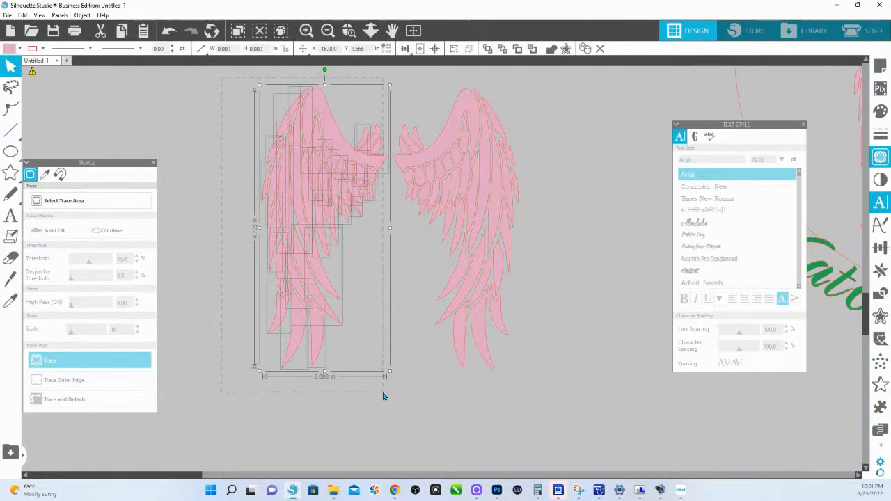
right_click(356, 229)
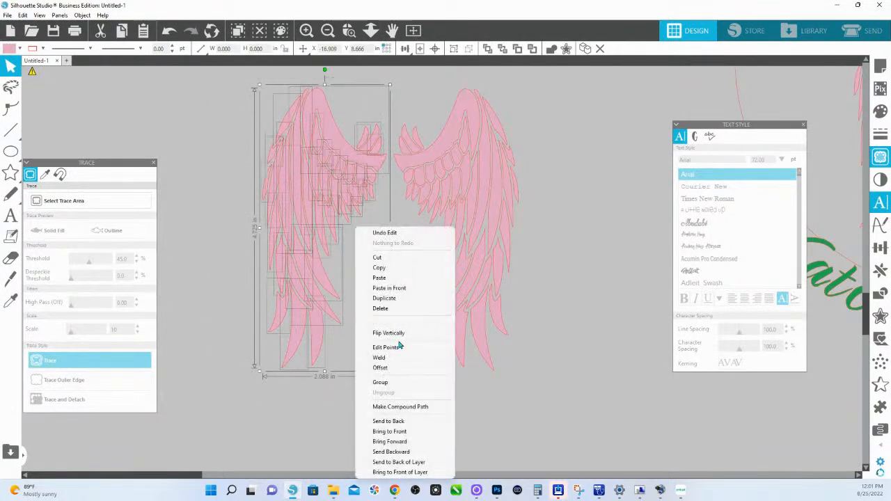
left_click(411, 407)
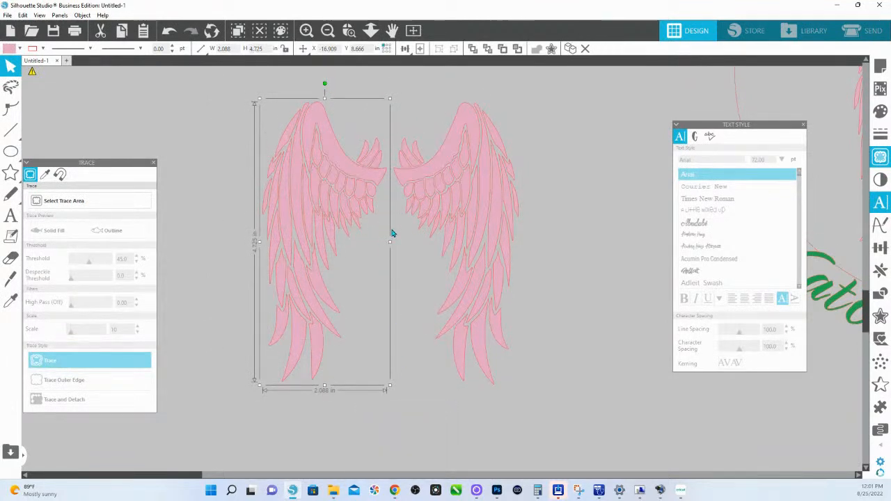
Rotate the copied left wing counterclockwise so its tip angles inward, and move the copied right wing out of the way
scroll(364, 137, "up", 1)
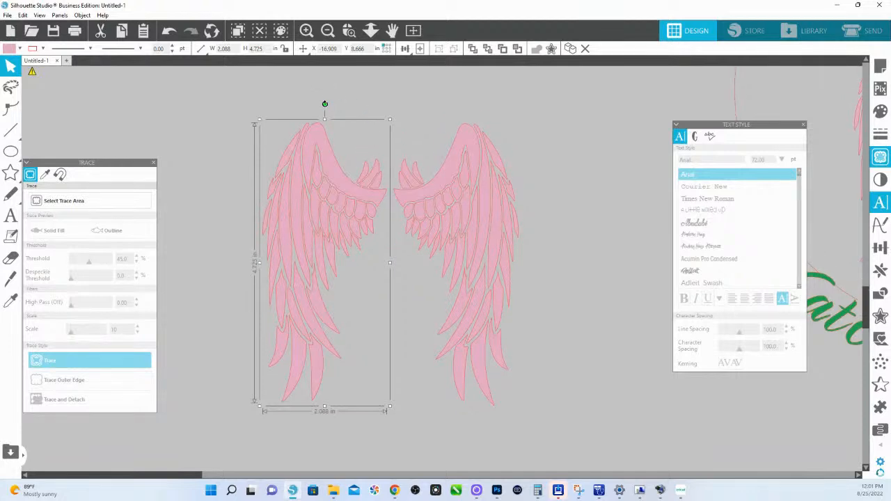
left_click_drag(325, 104, 280, 162)
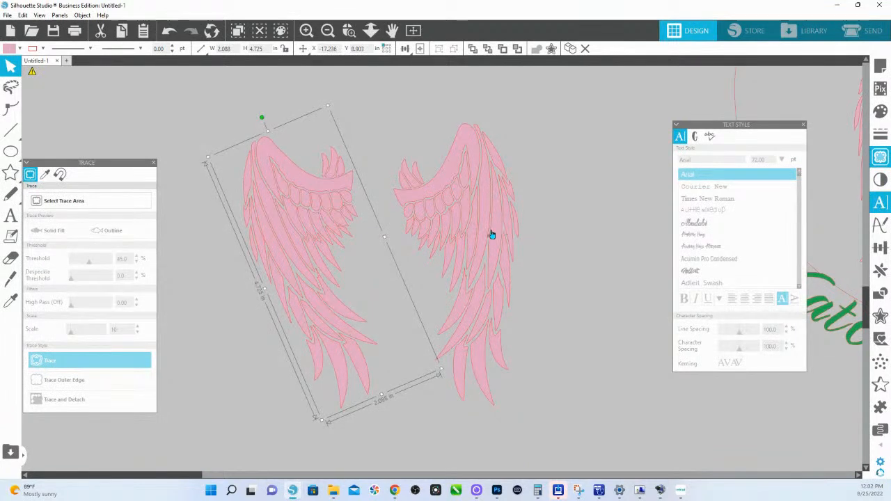
left_click_drag(491, 234, 694, 109)
Mirror the tilted left wing to the right to form a matching pair
left_click(306, 259)
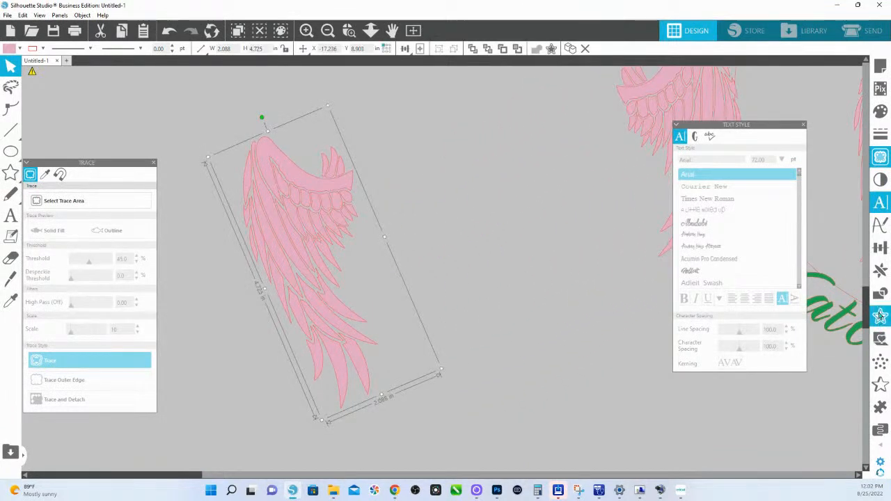
left_click(880, 270)
left_click_drag(786, 68, 444, 154)
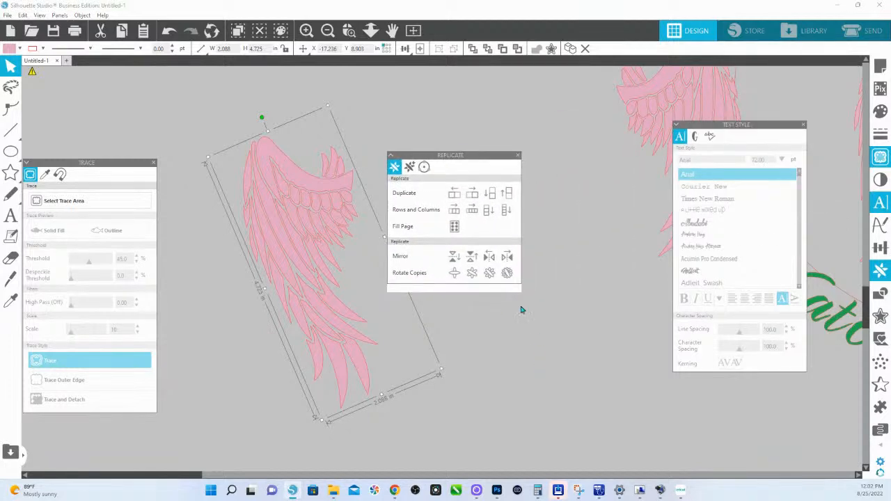
left_click(507, 256)
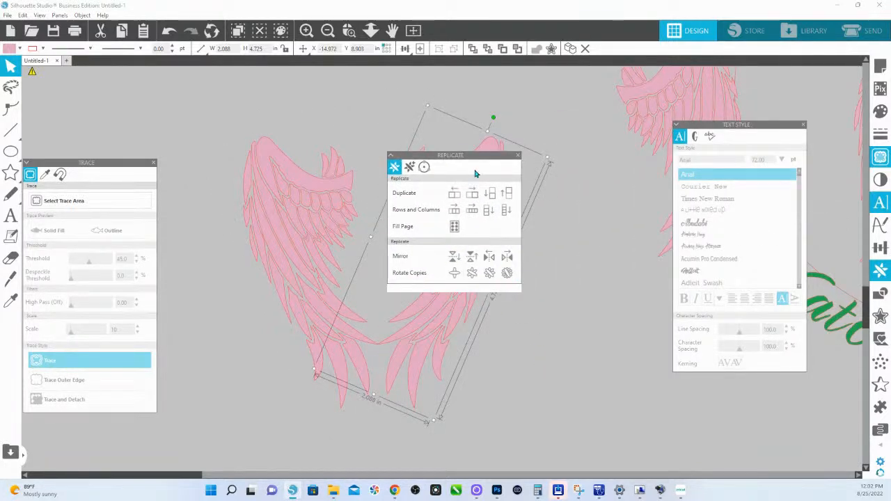
left_click_drag(478, 169, 640, 293)
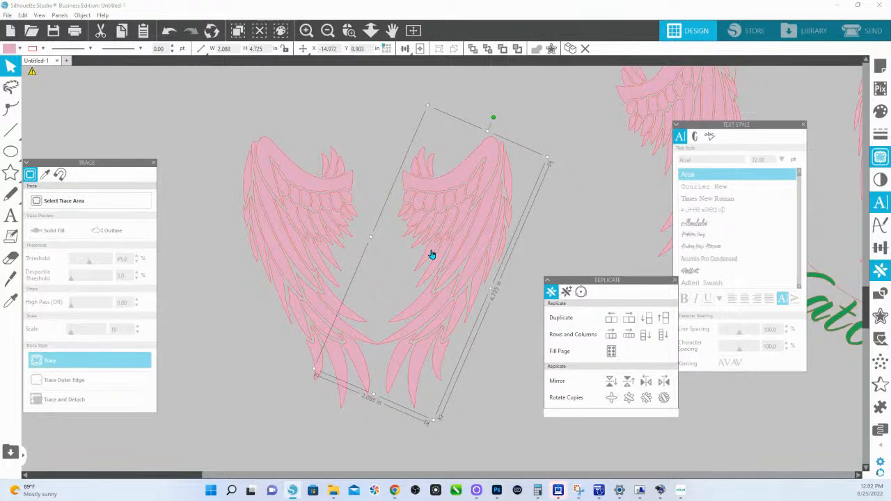
Release the mirrored wing's compound path and delete the small feathers above its inner end
right_click(406, 184)
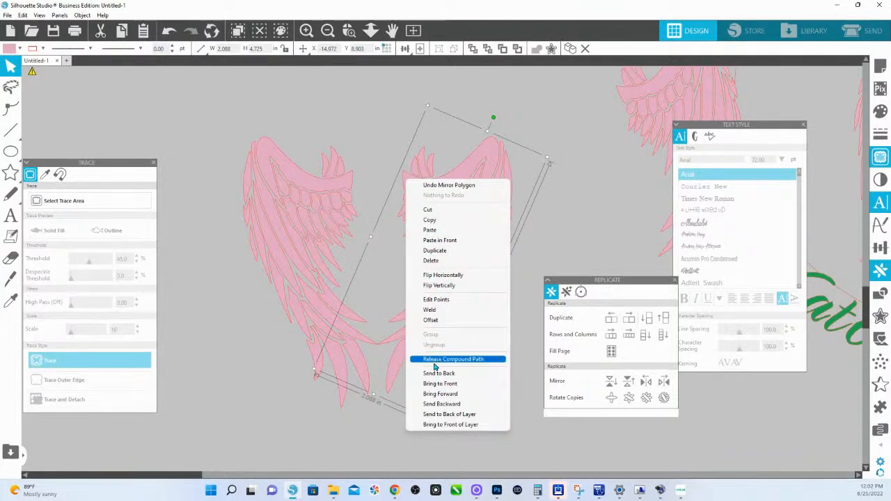
left_click(434, 359)
left_click(424, 165)
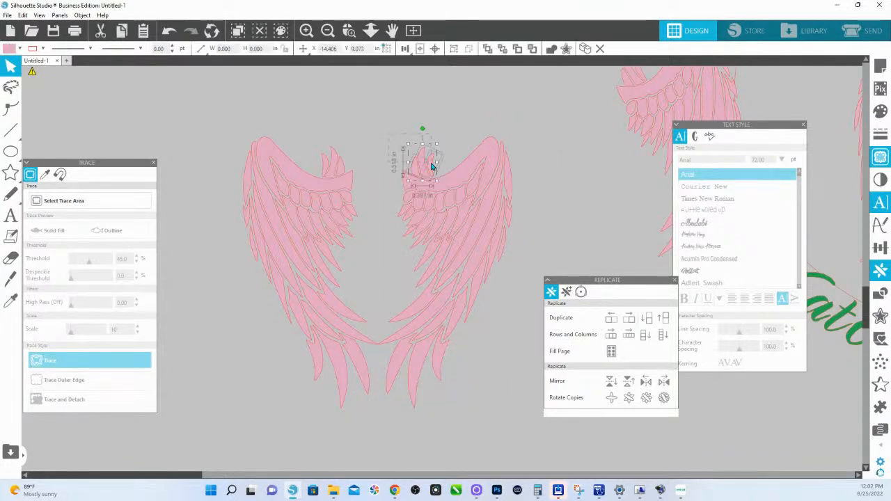
left_click(380, 114)
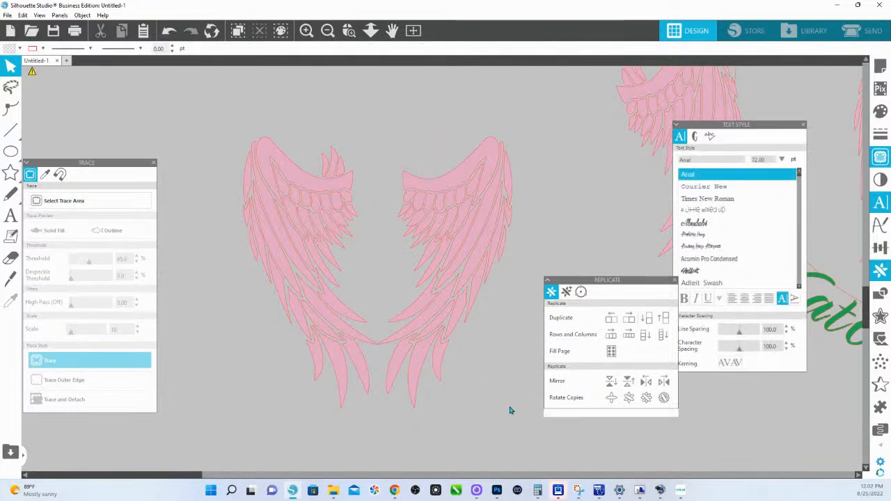
Select all remaining pieces of the mirrored wing and combine them into a compound path
left_click_drag(510, 410, 410, 135)
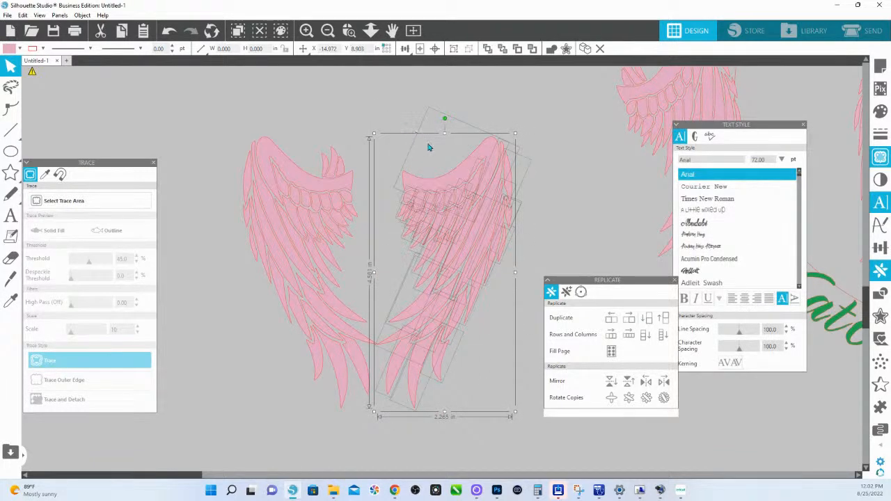
right_click(442, 179)
left_click(486, 359)
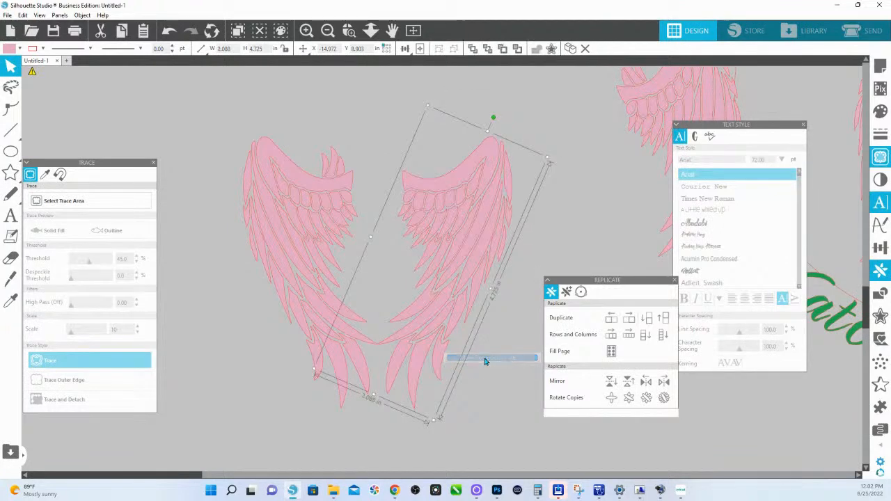
Delete the edit points of the small feathers above the tilted left wing's inner end
double_click(333, 192)
left_click_drag(307, 127, 354, 171)
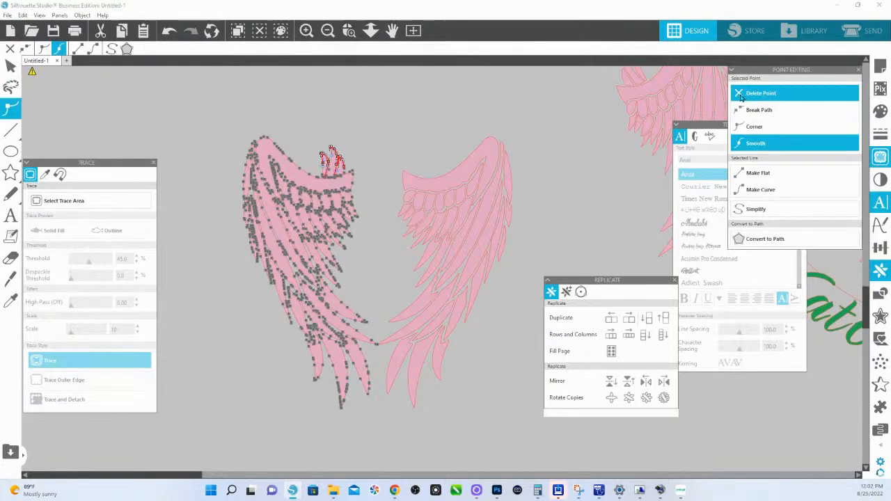
left_click(790, 96)
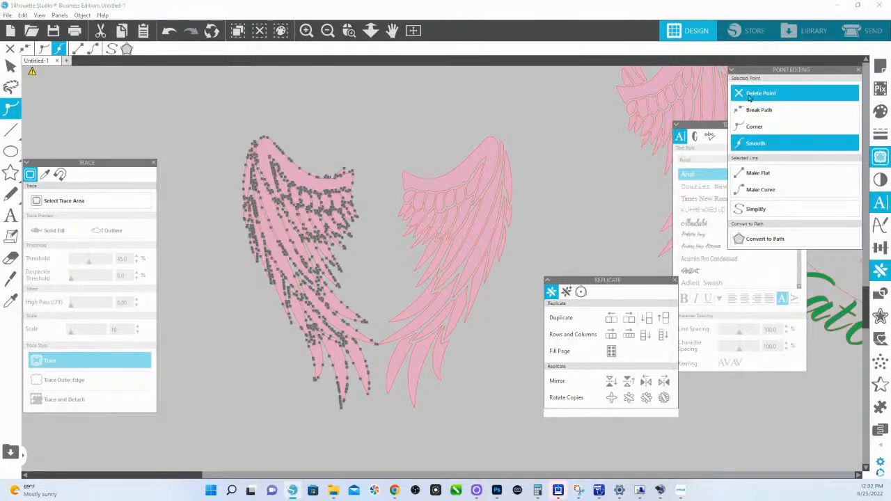
left_click(748, 94)
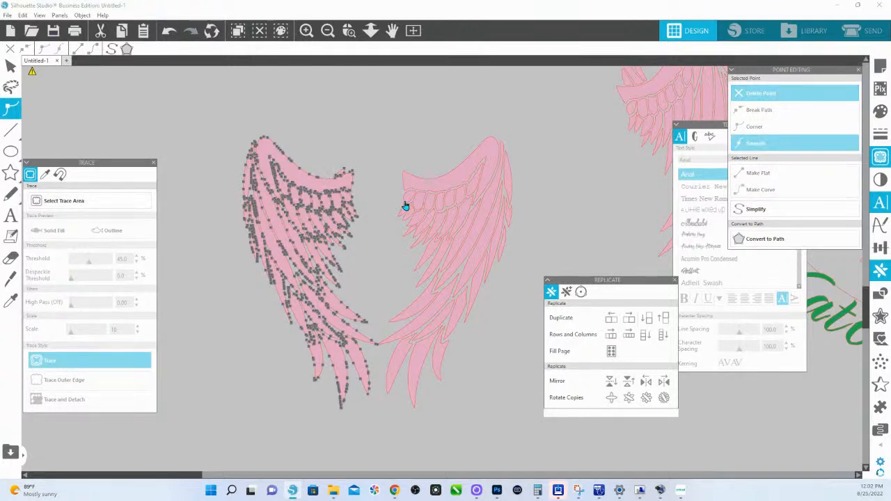
left_click(343, 171)
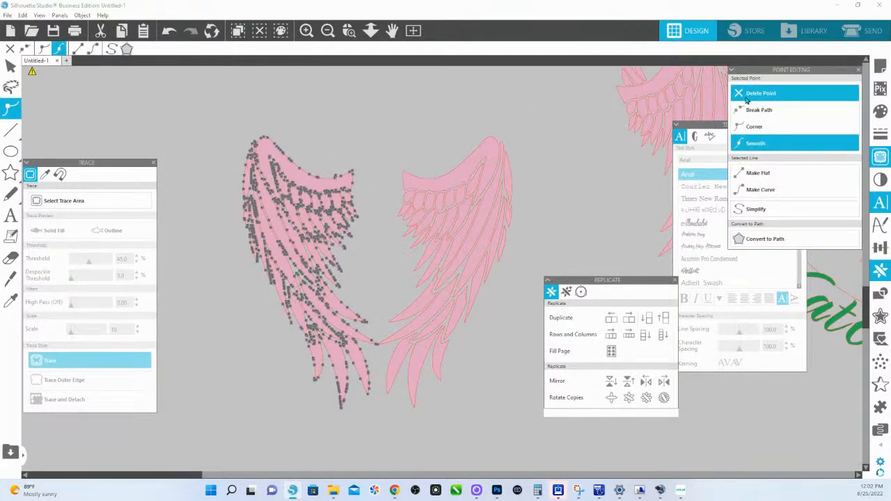
left_click(747, 97)
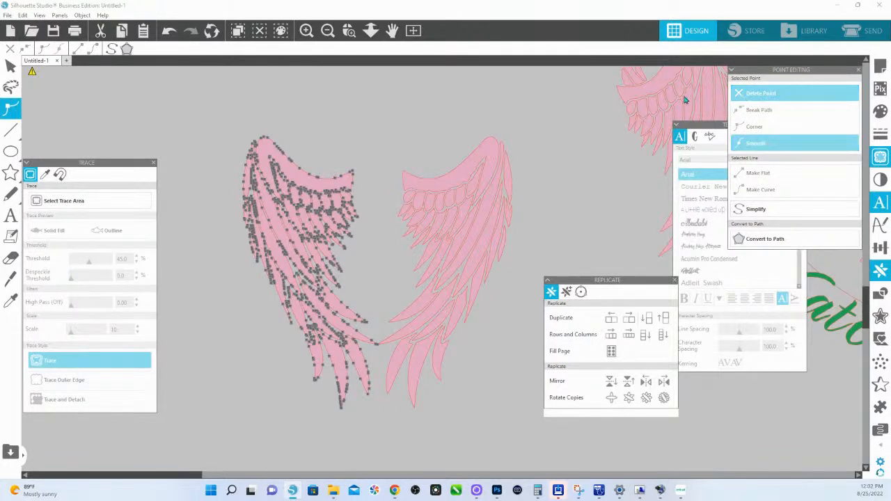
left_click(363, 140)
Move the upright pair of wings out of the guide circle to an empty area above the tilted wings
left_click(370, 32)
left_click_drag(393, 271, 382, 104)
key("Escape")
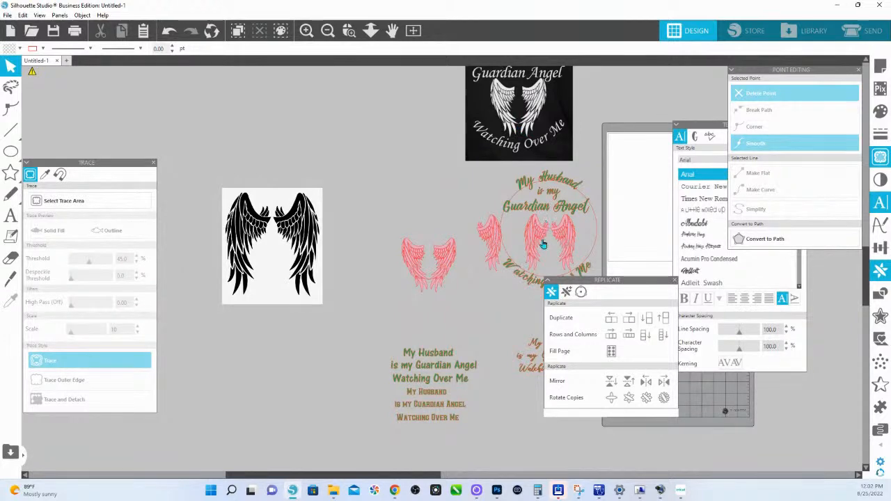
left_click_drag(563, 243, 410, 174)
Group the two tilted wings and place them inside the circle below "Guardian Angel"
left_click(404, 260)
right_click(424, 269)
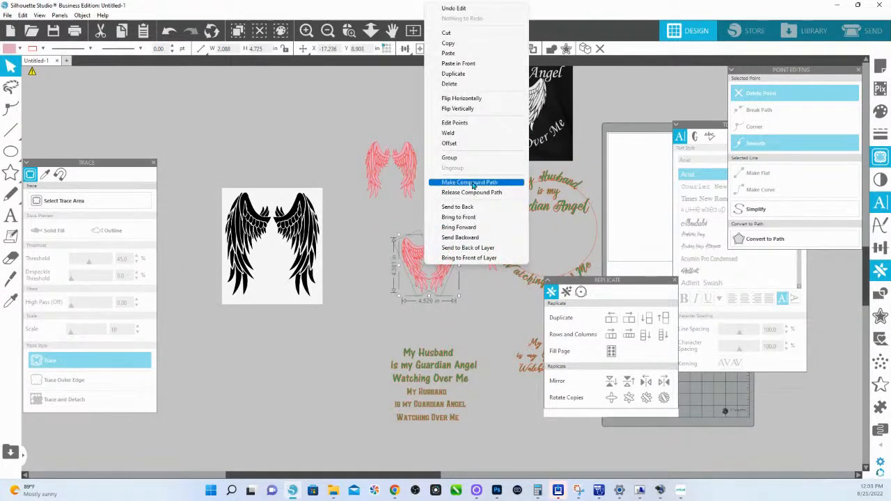
left_click(478, 159)
left_click_drag(447, 270, 564, 249)
Move the guide circle and leftover single wing off the design, and fill all its text and wings with blue
left_click_drag(508, 261, 424, 252)
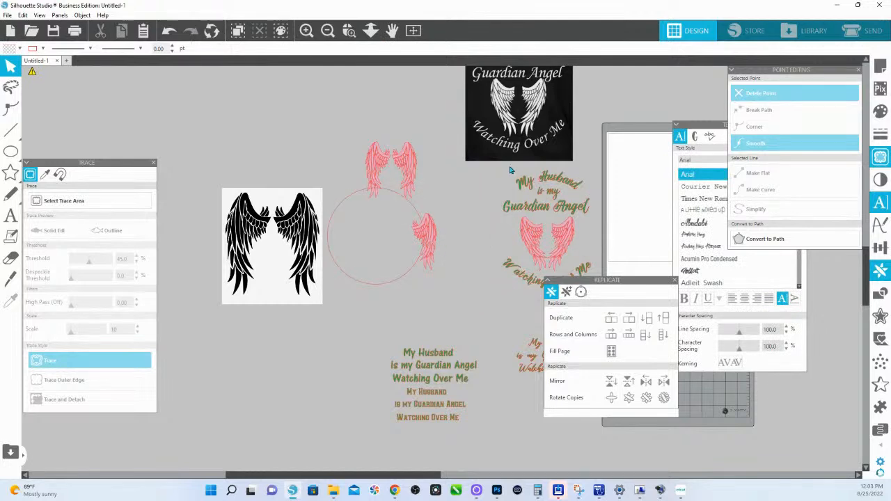
left_click_drag(508, 171, 582, 277)
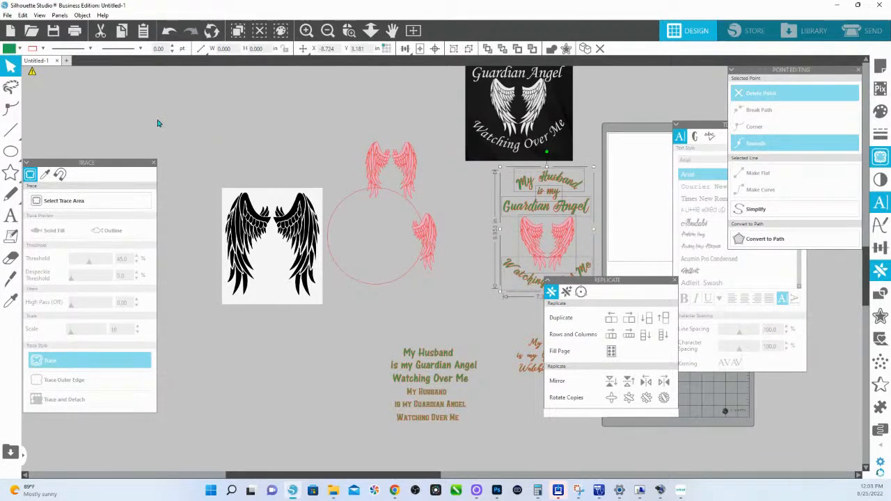
left_click(14, 48)
left_click(54, 98)
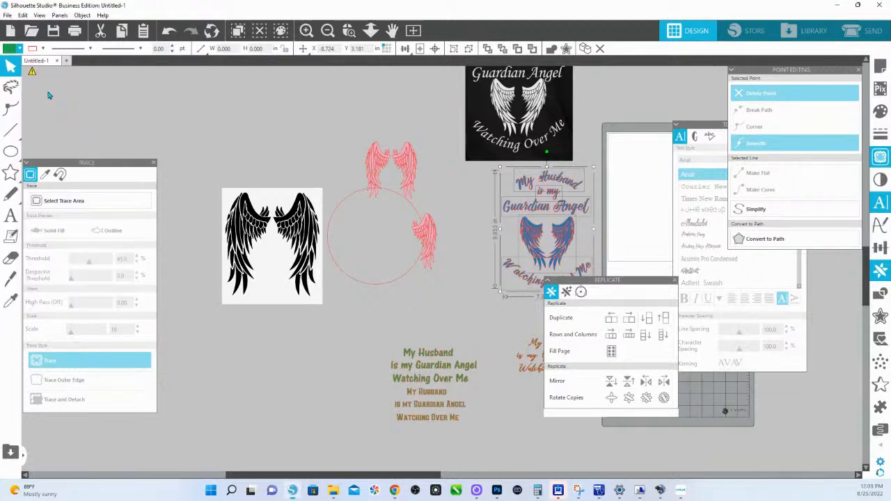
Move the finished blue design onto the cutting mat page, enlarge it to about 10 by 13.6 inches and flip it horizontally
left_click_drag(569, 237, 653, 214)
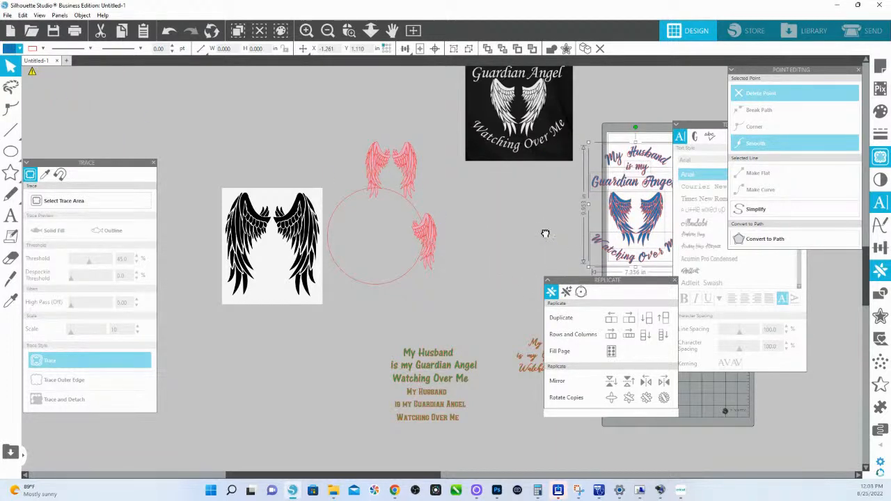
left_click_drag(545, 233, 300, 224)
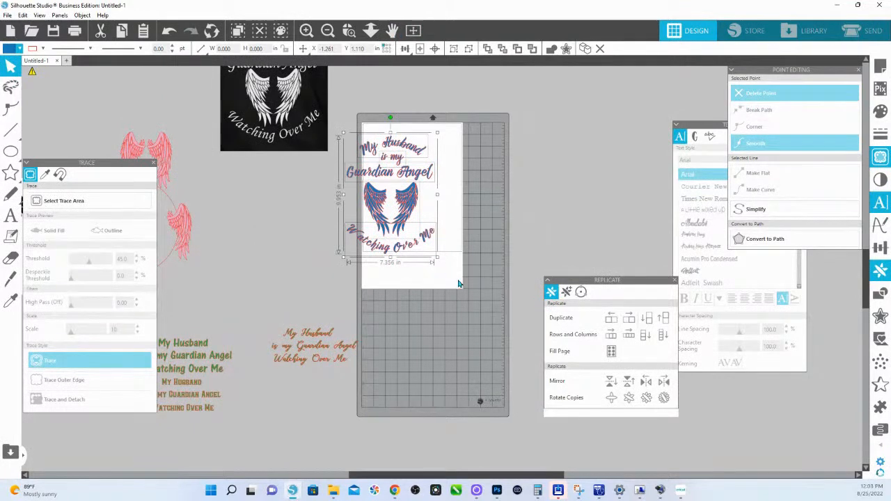
left_click_drag(437, 262, 478, 302)
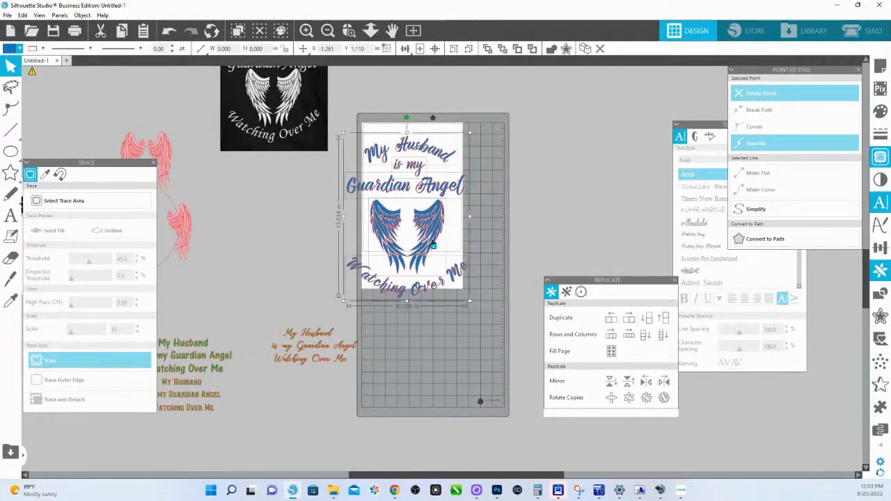
left_click_drag(424, 225, 447, 218)
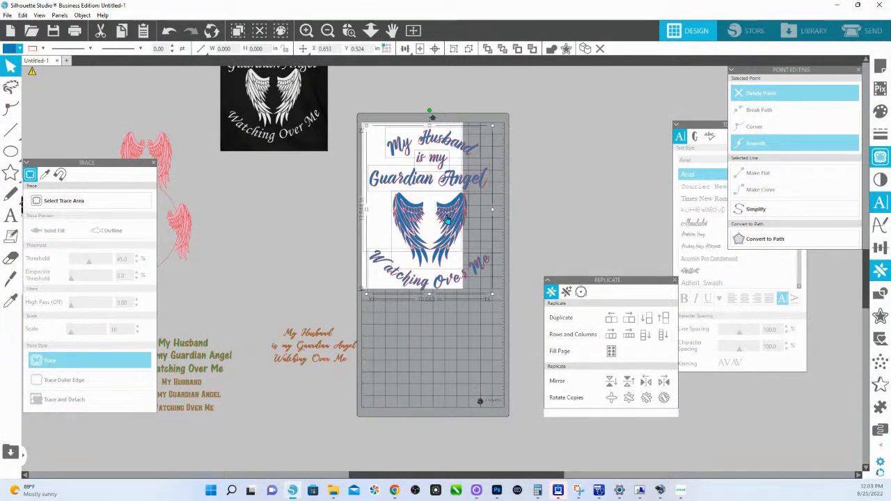
right_click(448, 218)
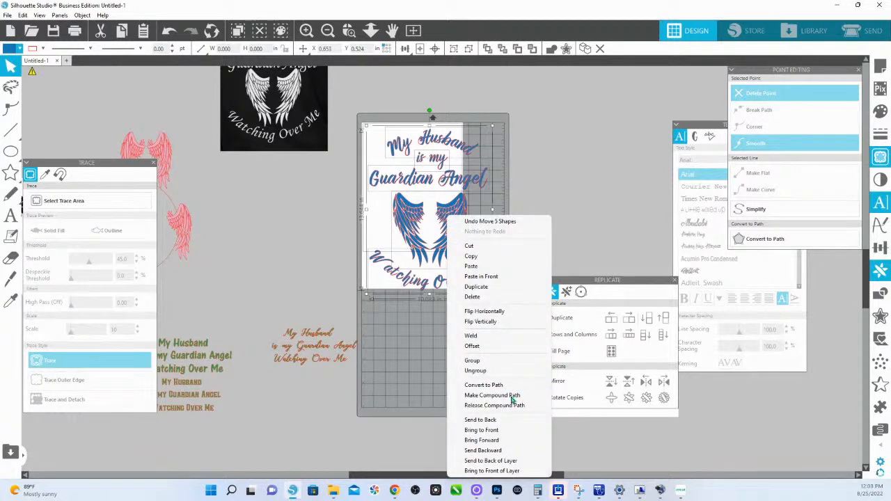
left_click(480, 322)
Set the page width to 12 inches and center the whole mirrored design within the page
left_click(877, 64)
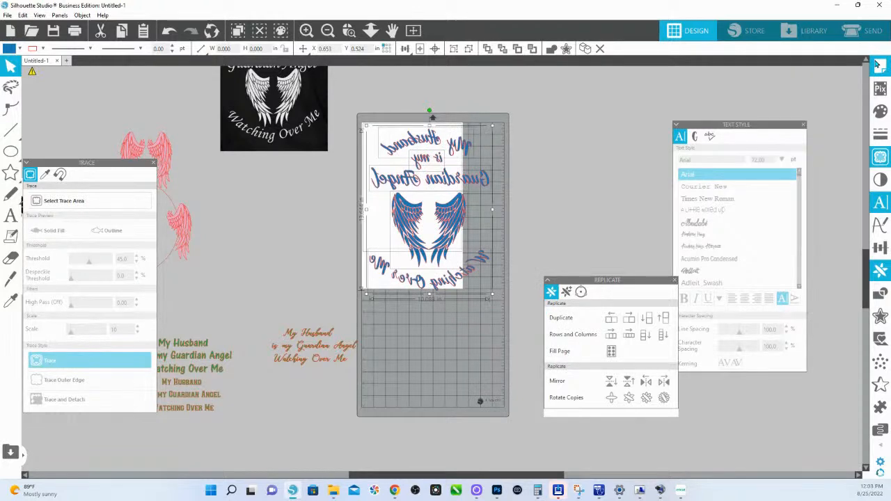
left_click(877, 64)
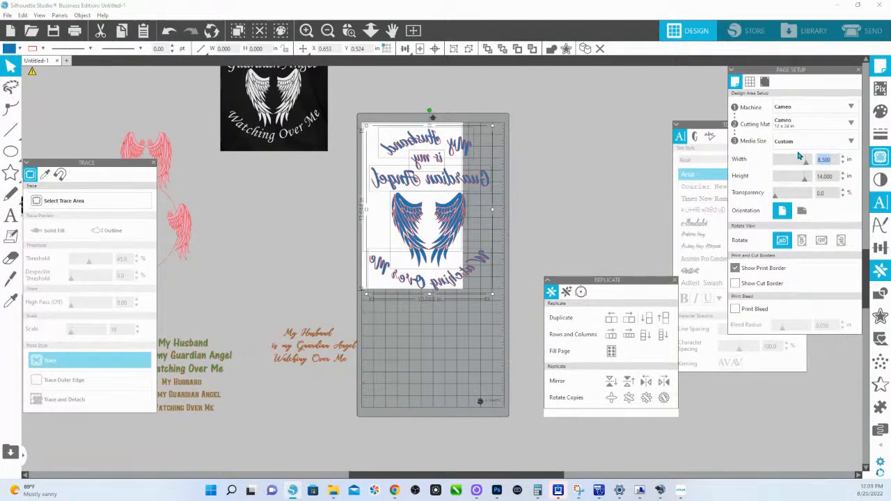
type("12")
key("Return")
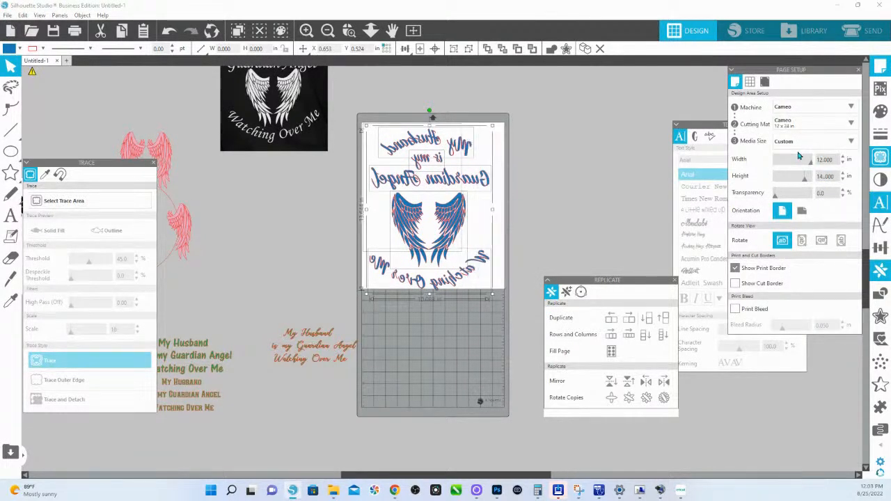
left_click(447, 233)
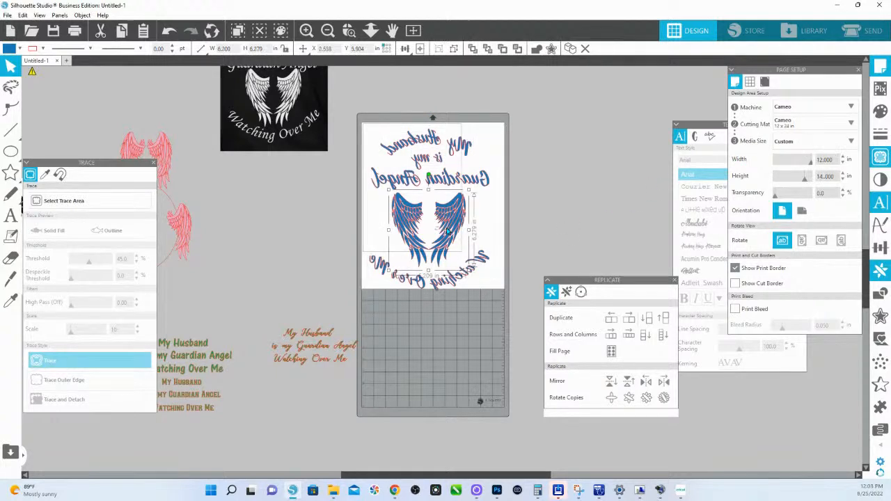
left_click_drag(371, 122, 485, 270)
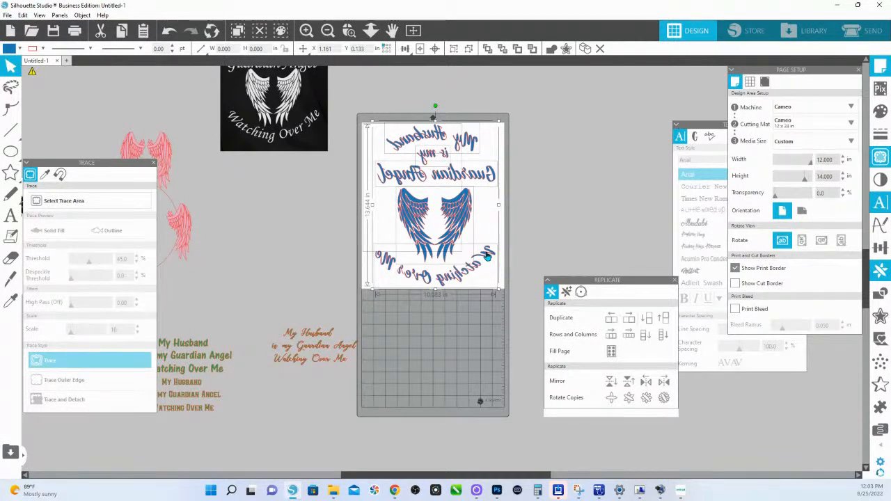
Move the leftover single wing beside the upright pair of wings, and place the guide circle below them
left_click_drag(243, 247, 400, 297)
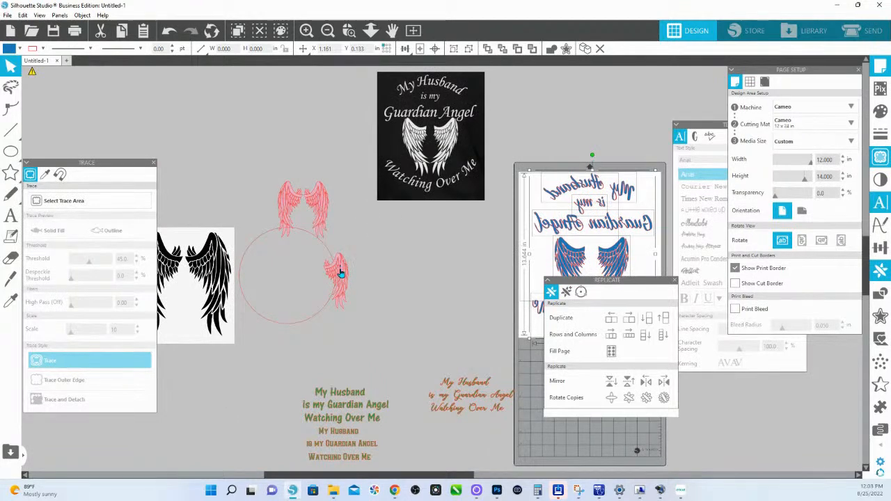
left_click_drag(341, 270, 367, 211)
left_click_drag(332, 293, 424, 339)
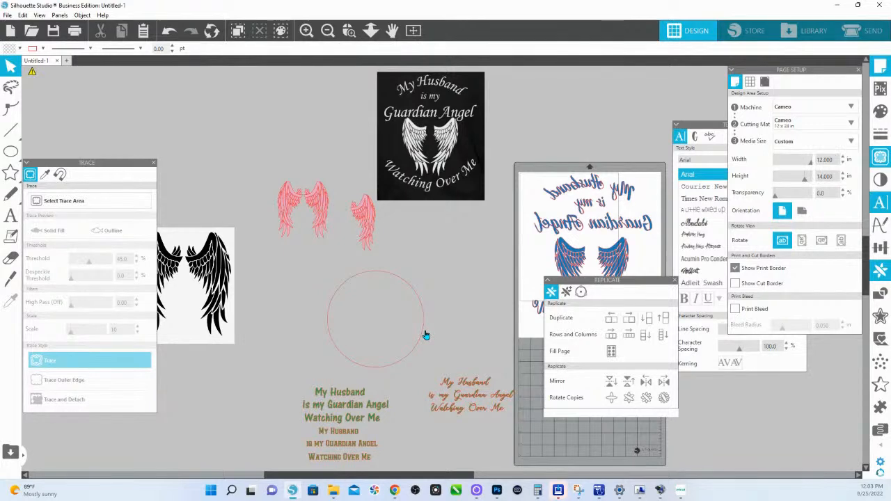
Enlarge the three Phyton Serif text lines together to about 123 pt
left_click(341, 434)
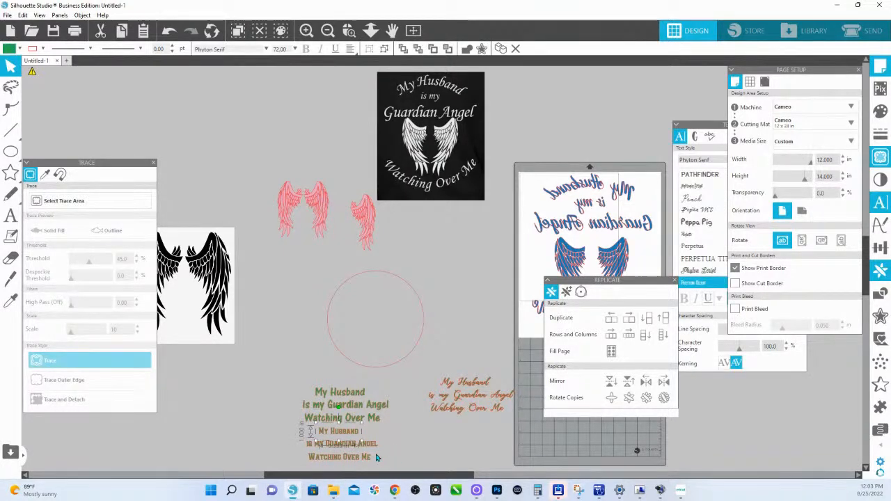
scroll(337, 438, "down", 1)
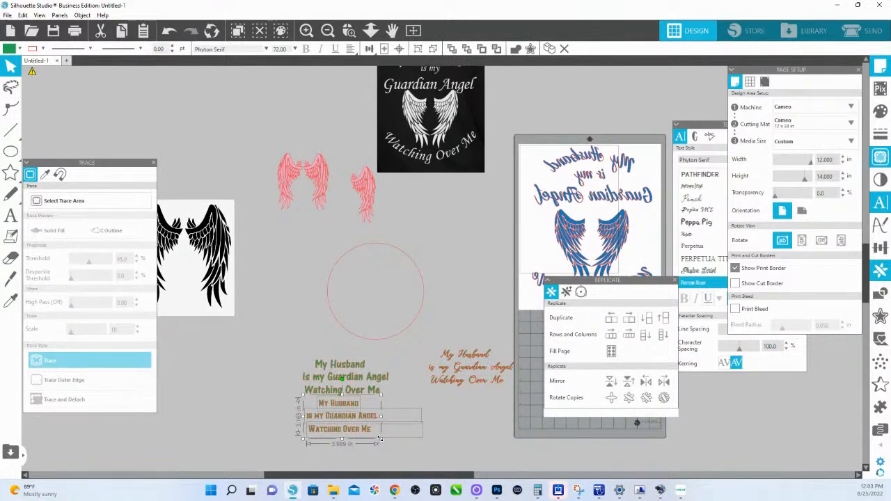
left_click_drag(382, 443, 434, 453)
Curve the Phyton Serif "My Husband" along the outside top of the guide circle and turn it into a path
double_click(327, 411)
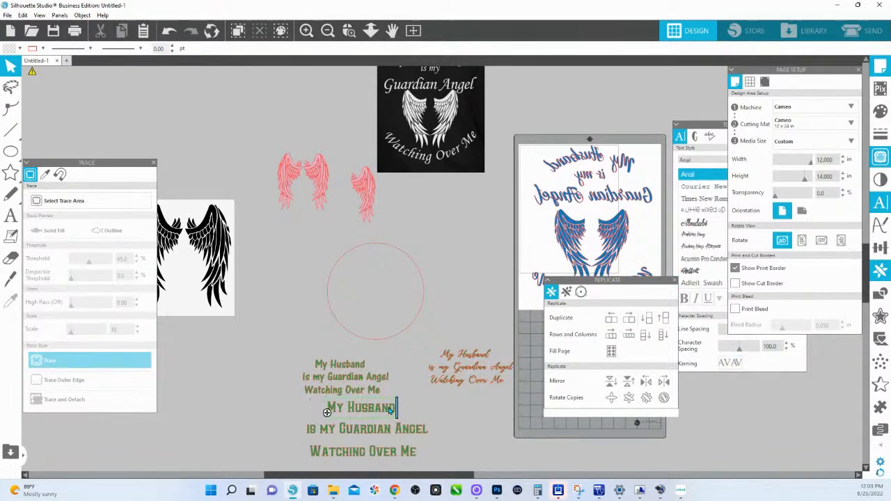
left_click_drag(327, 412, 370, 221)
left_click_drag(366, 258, 350, 259)
right_click(366, 240)
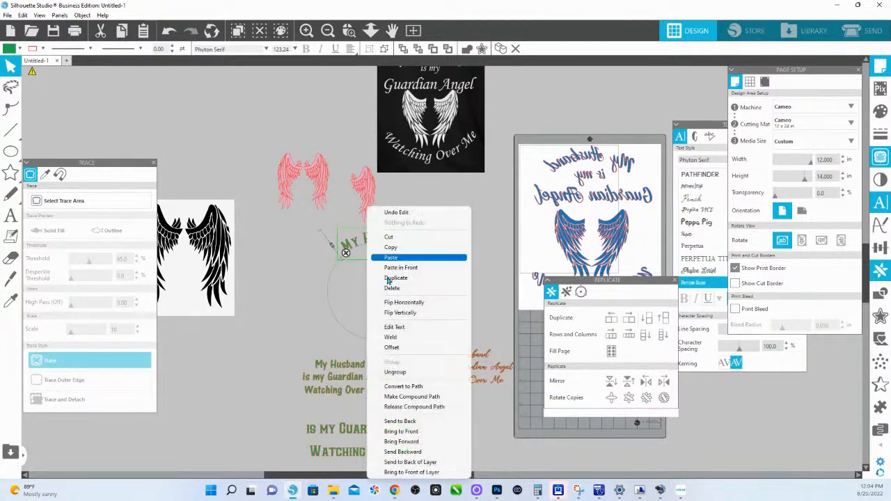
left_click(412, 397)
Curve "Watching Over Me" along the outside bottom of the circle with 95% character spacing and convert it to a path
left_click(354, 452)
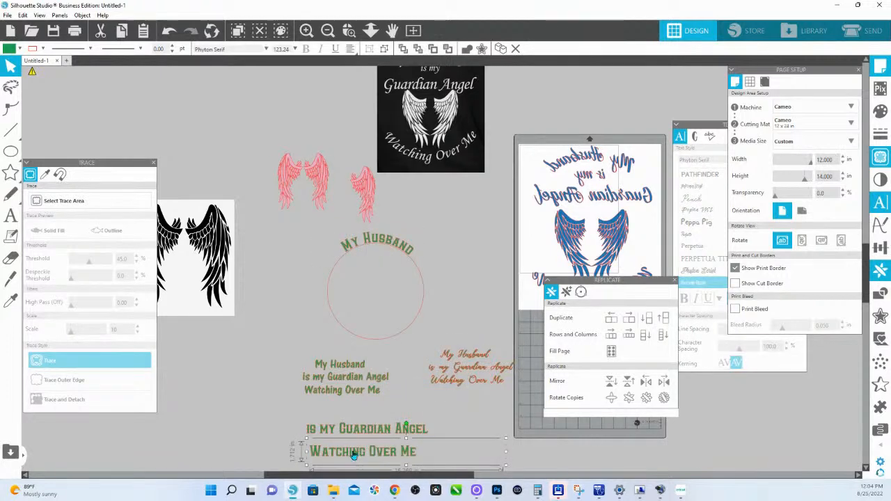
left_click_drag(354, 452, 333, 314)
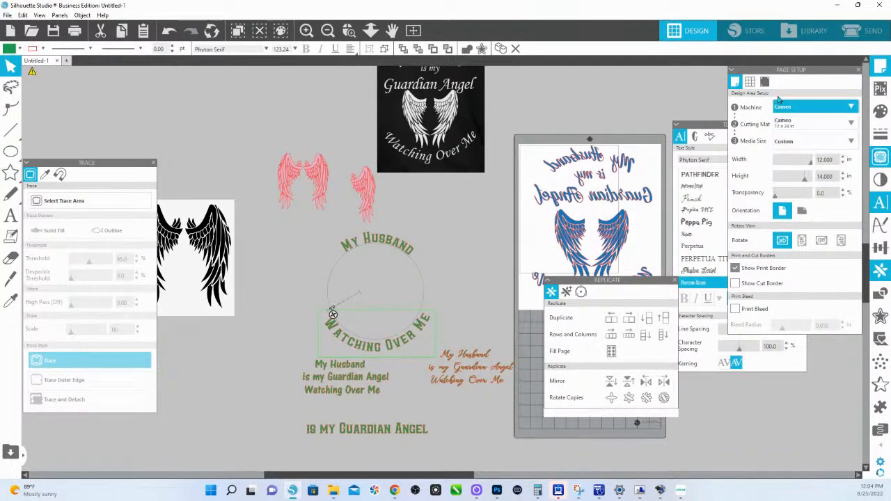
left_click(727, 367)
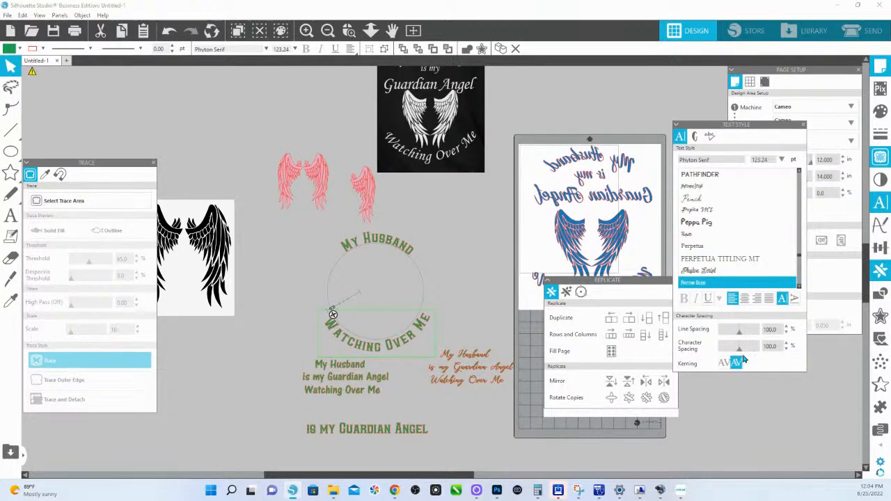
left_click_drag(739, 349, 736, 349)
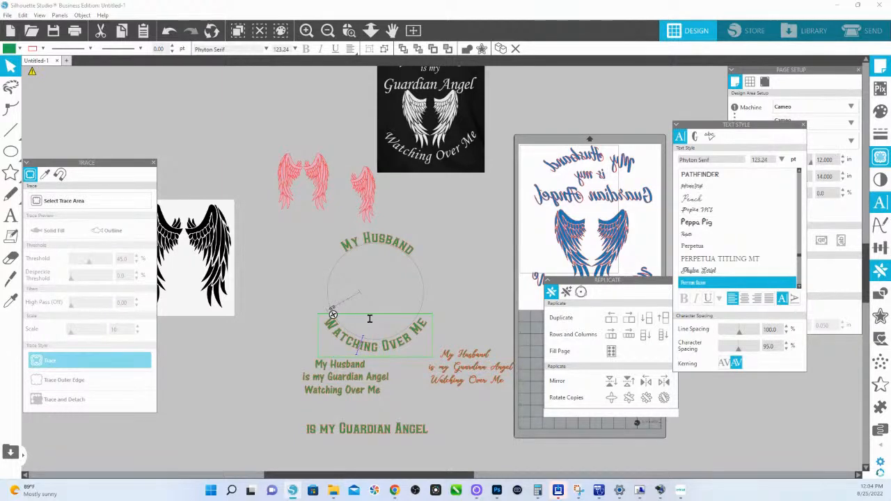
right_click(414, 336)
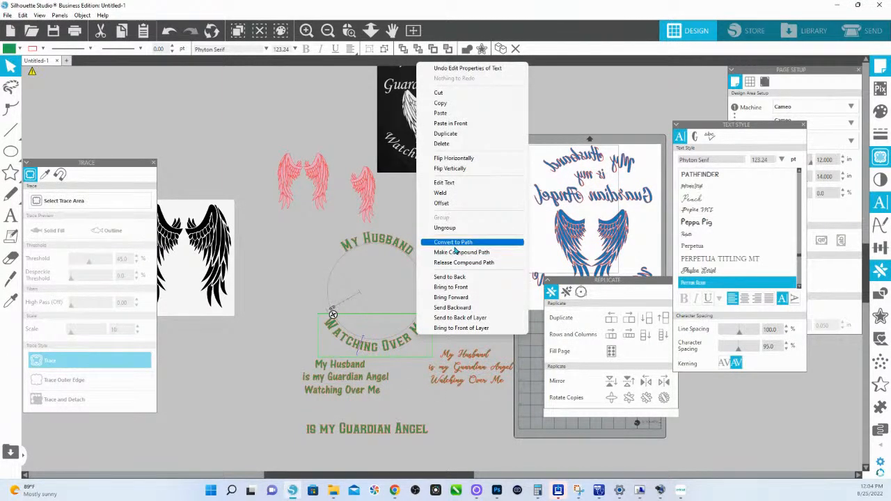
left_click(453, 244)
Break the "is my Guardian Angel" line into separate letters and group the letters of "is my"
left_click(321, 432)
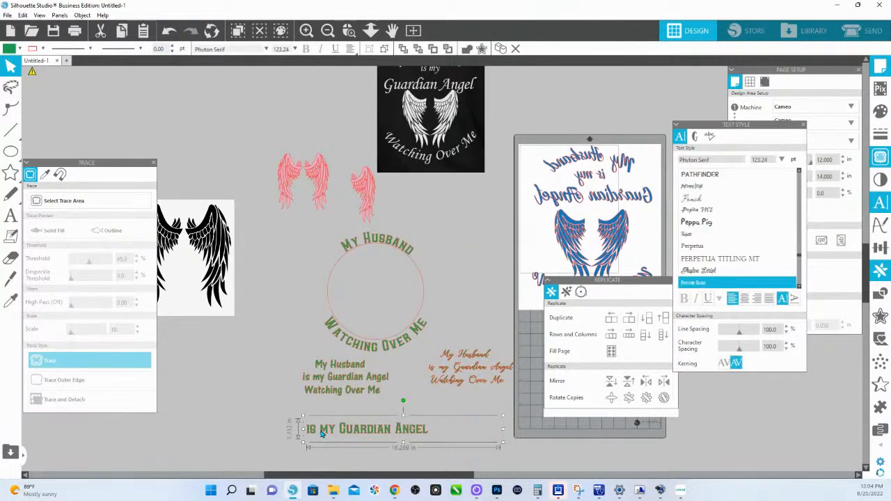
right_click(321, 433)
left_click(349, 323)
left_click(278, 437)
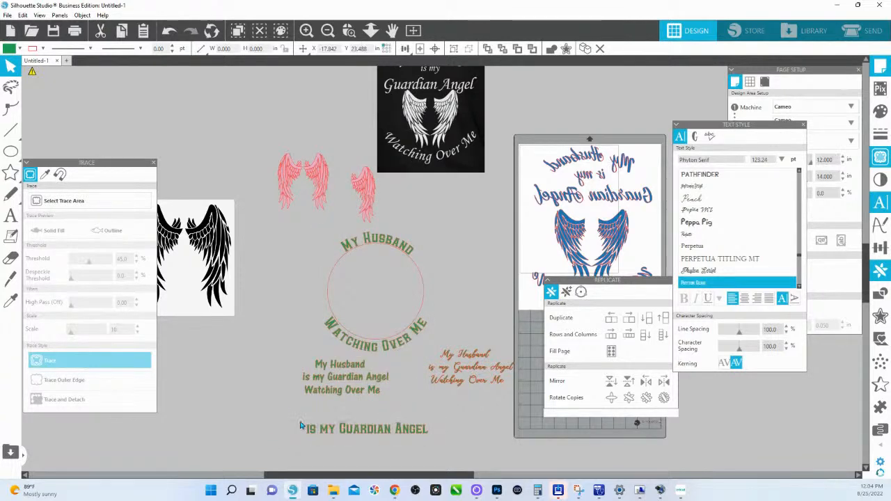
left_click_drag(298, 418, 333, 436)
right_click(333, 437)
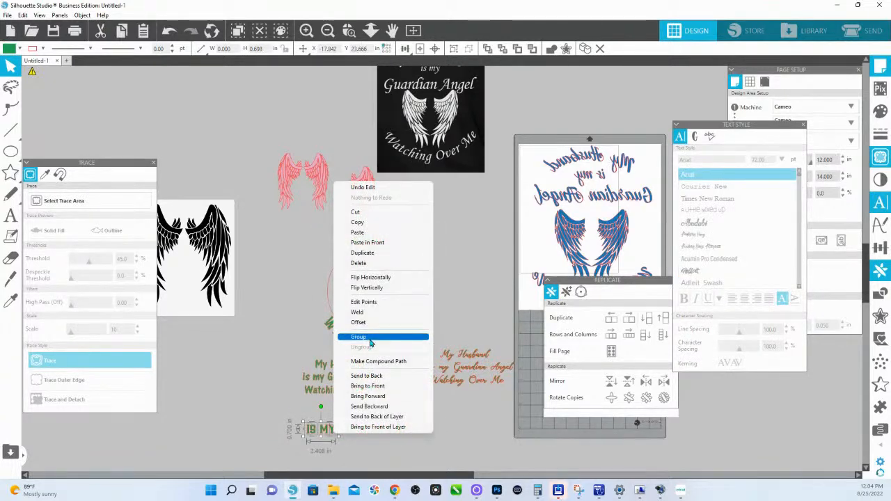
left_click(371, 342)
Group the "Guardian Angel" letters and stack "is my" and "Guardian Angel" beneath the curved "My Husband"
left_click_drag(452, 447, 377, 257)
right_click(348, 423)
left_click(379, 317)
left_click_drag(407, 429, 401, 276)
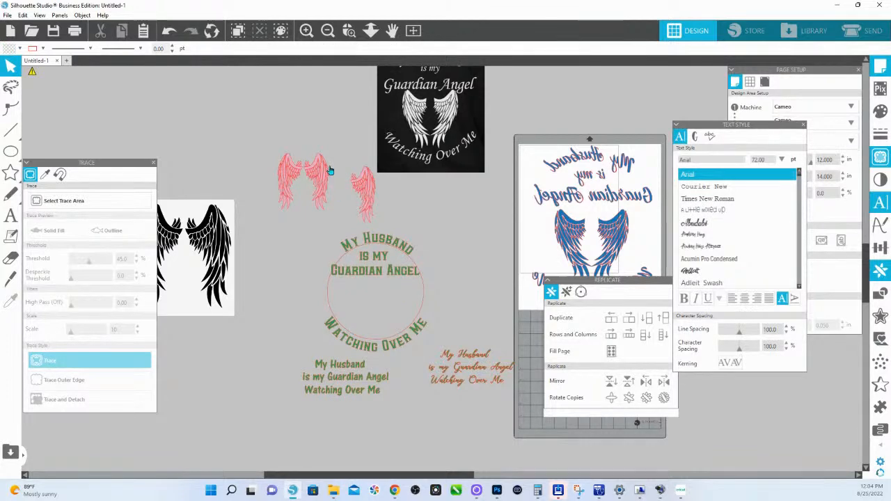
Place the upright pair of wings centered below "Guardian Angel" and move the guide circle off the design
left_click(314, 183)
left_click_drag(314, 182, 287, 296)
left_click(394, 292)
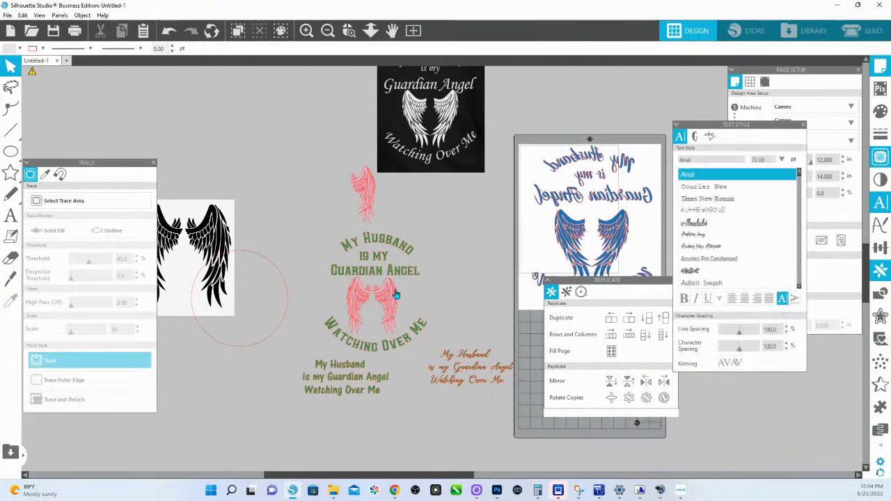
left_click(395, 303)
left_click_drag(395, 303, 396, 304)
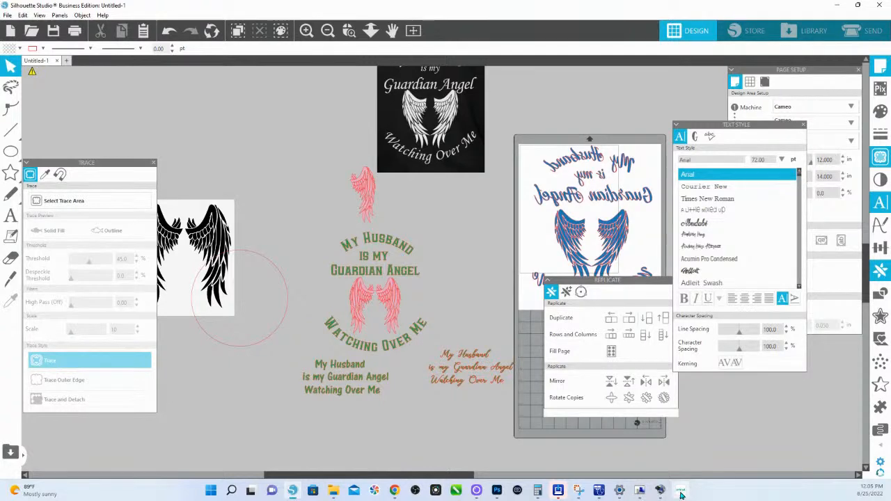
Switch to Cricut Design Space and start browsing for an image file to upload
mouse_move(680, 494)
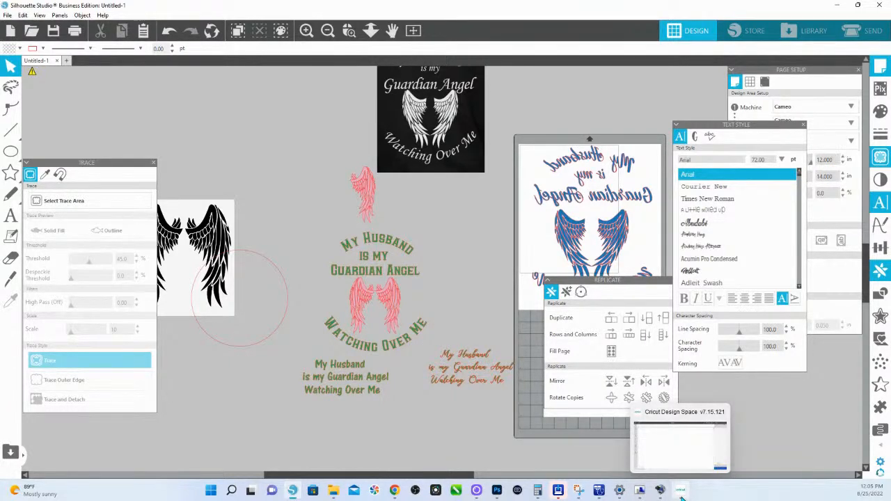
left_click(680, 491)
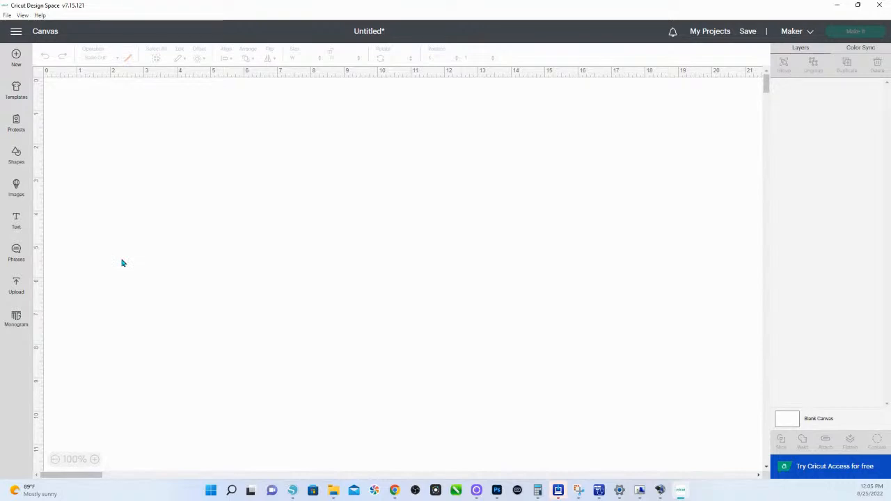
left_click(16, 287)
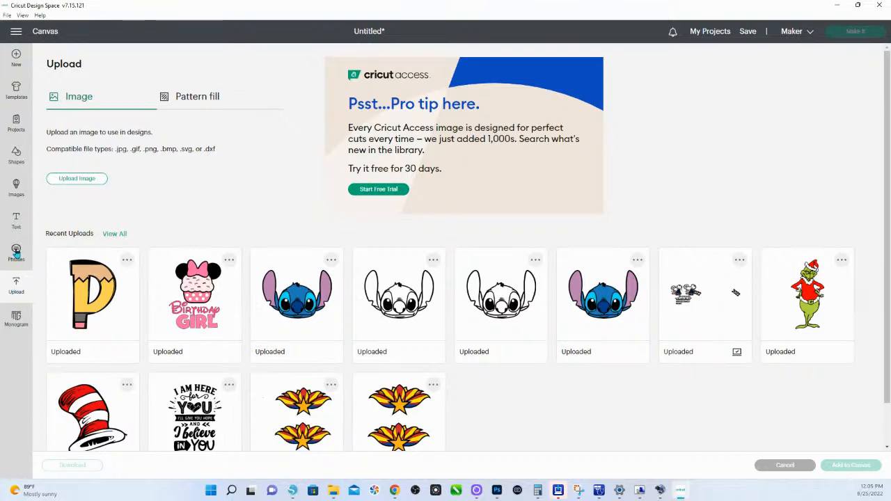
left_click(88, 181)
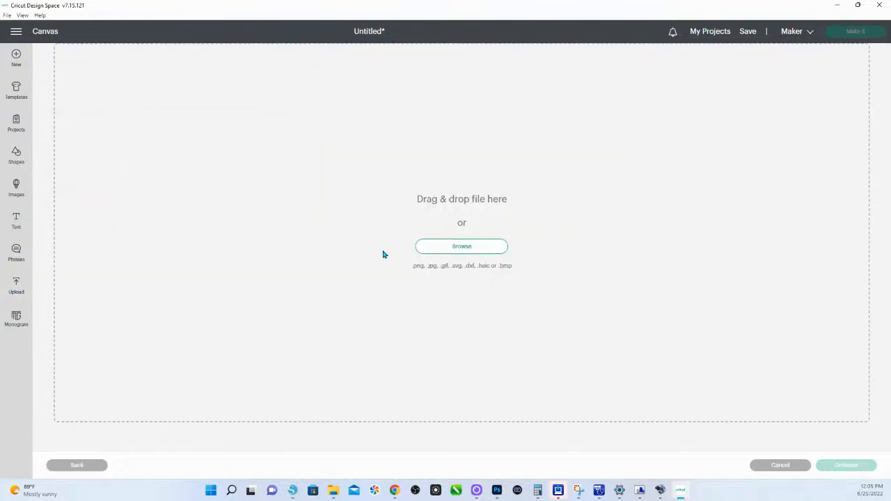
left_click(454, 247)
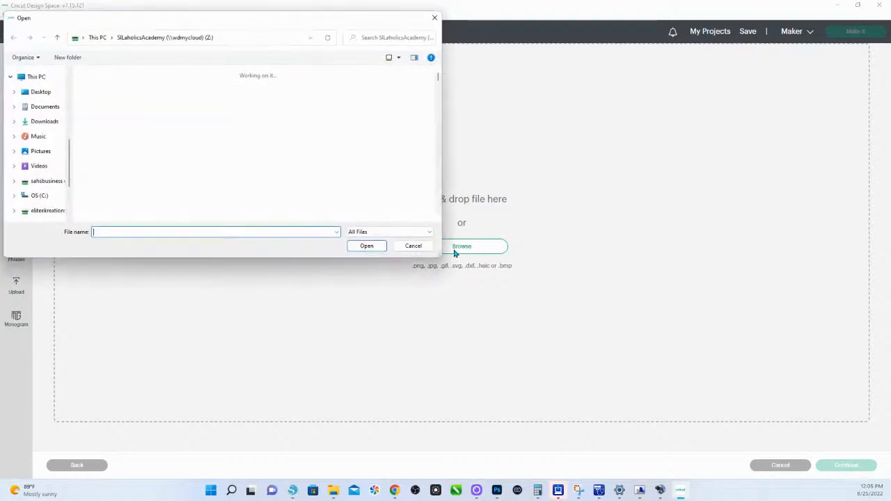
Upload the "free angel wings" file from the recent files in Quick access and set its image type to Complex
scroll(56, 125, "up", 10)
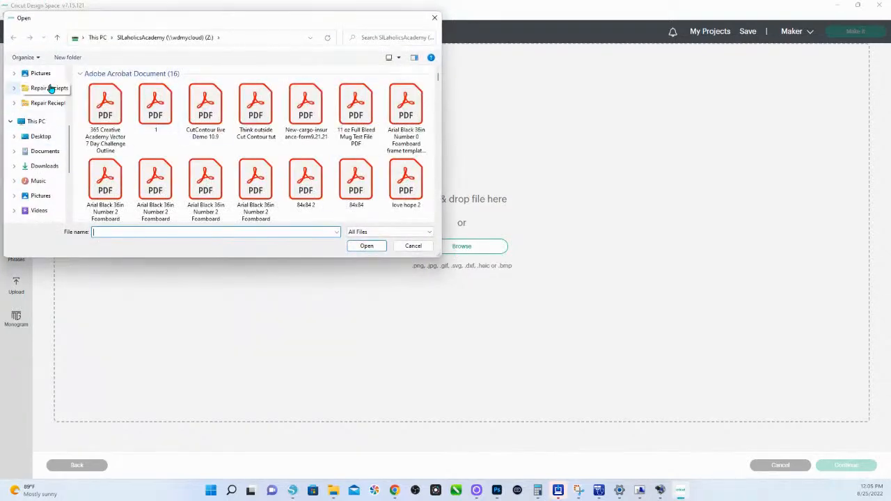
scroll(50, 81, "up", 2)
left_click(47, 78)
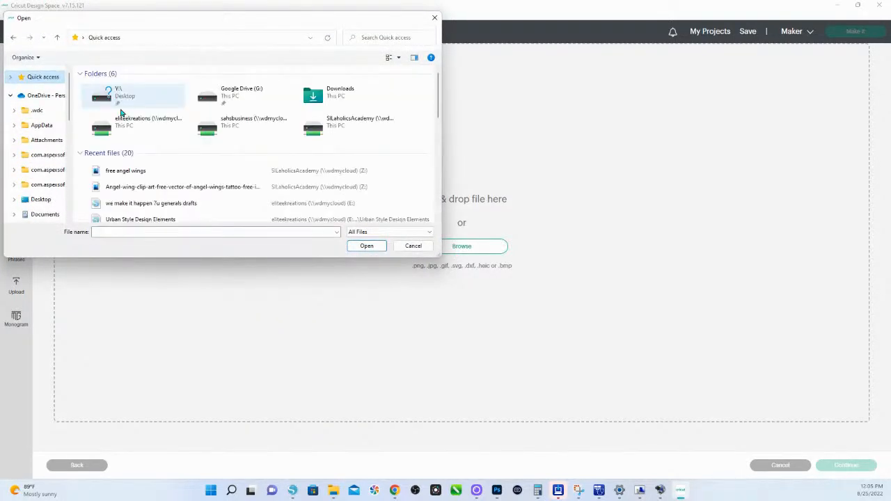
left_click(132, 176)
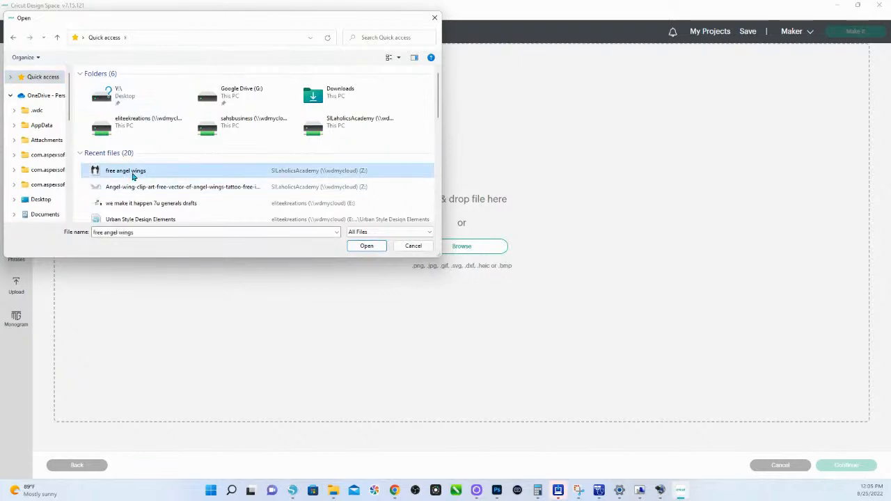
left_click(369, 247)
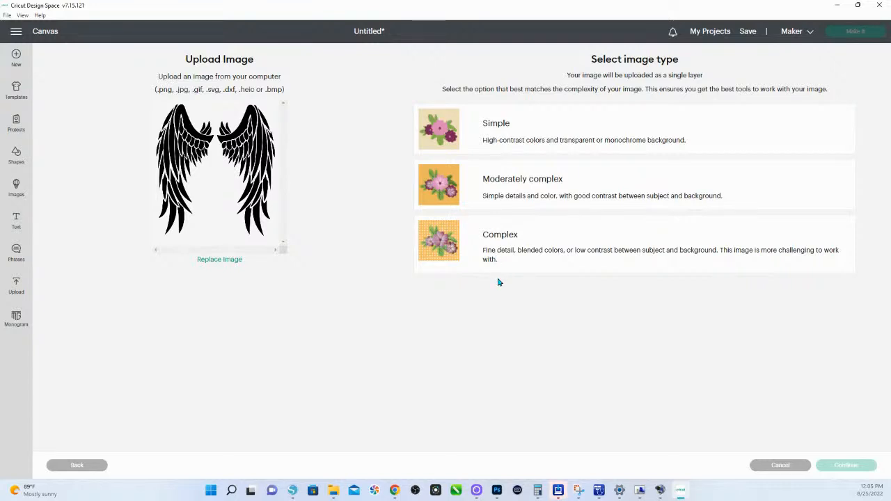
left_click(451, 241)
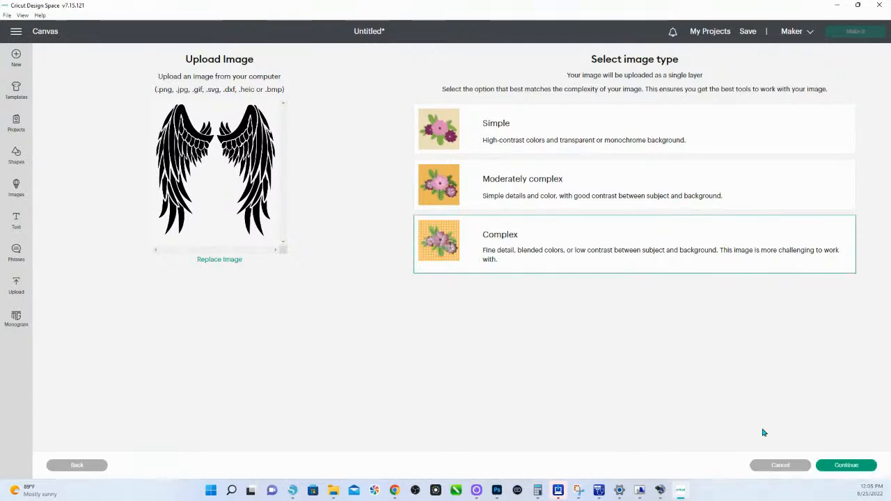
left_click(847, 467)
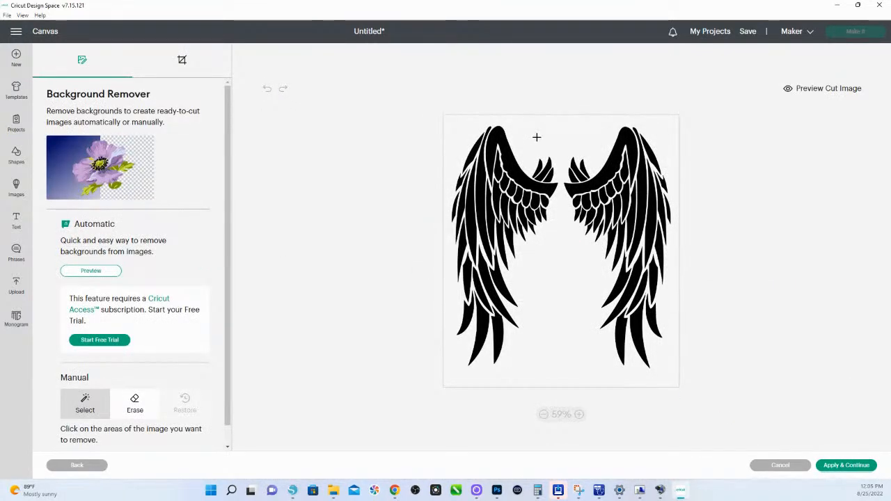
Set the color tolerance to 50 in the manual background removal options for the wings image
scroll(123, 372, "down", 2)
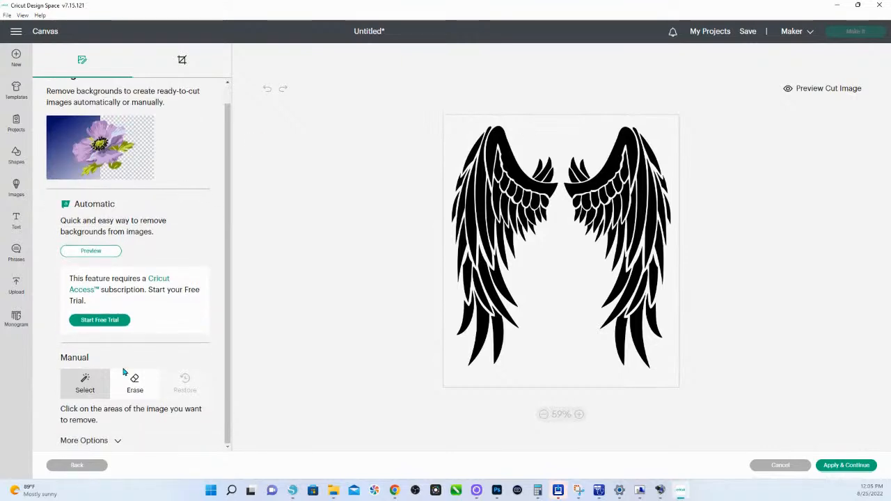
left_click(113, 441)
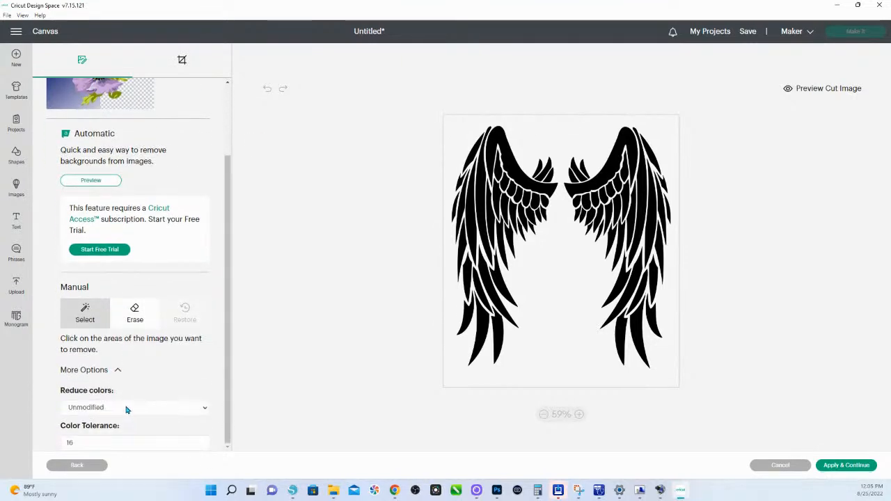
double_click(72, 441)
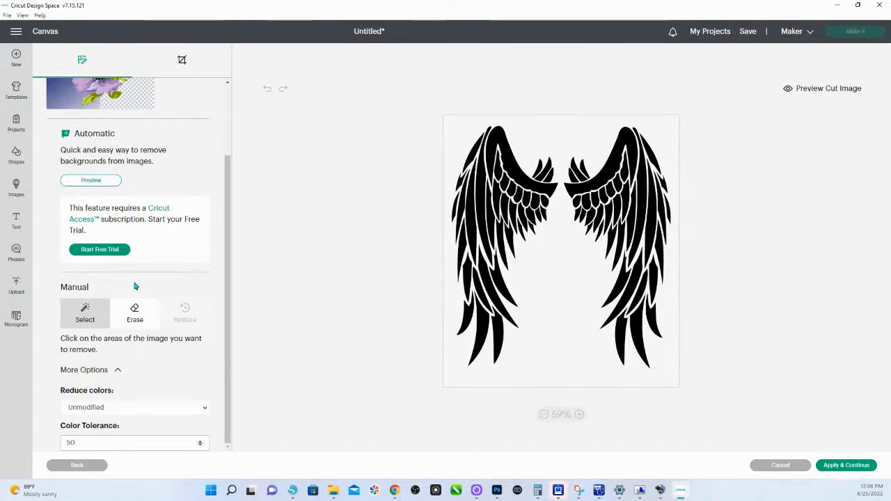
scroll(118, 251, "up", 3)
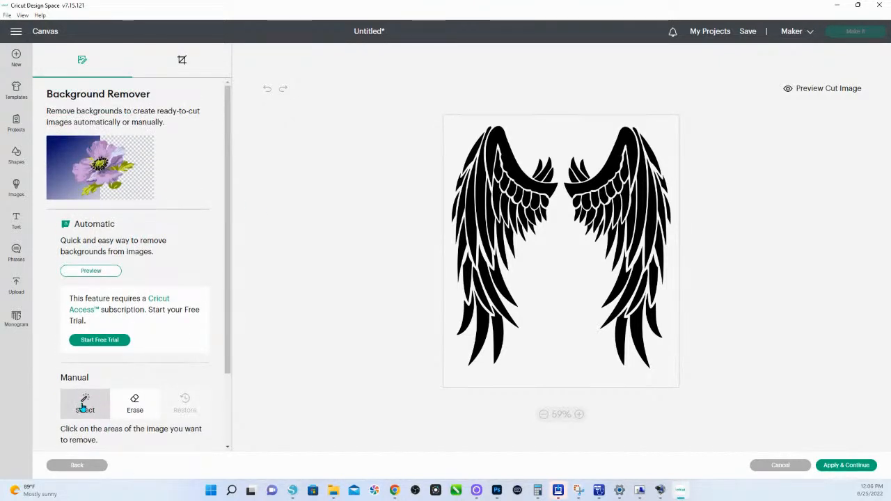
scroll(135, 399, "down", 3)
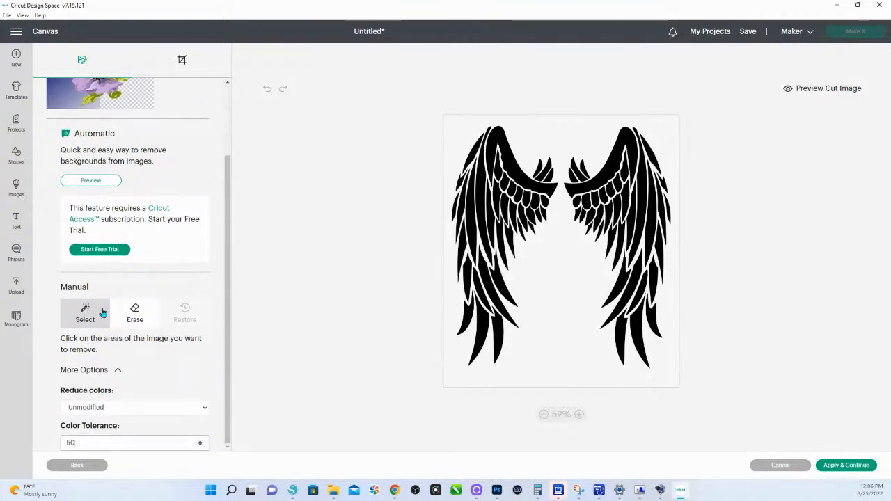
Erase a small spot between the wings, and remove the white background from the whole image with the Select tool
left_click(130, 313)
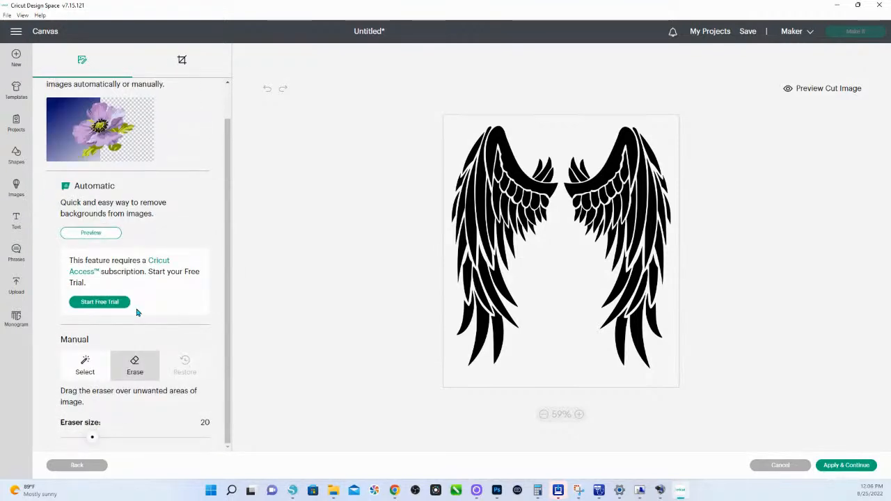
left_click(564, 264)
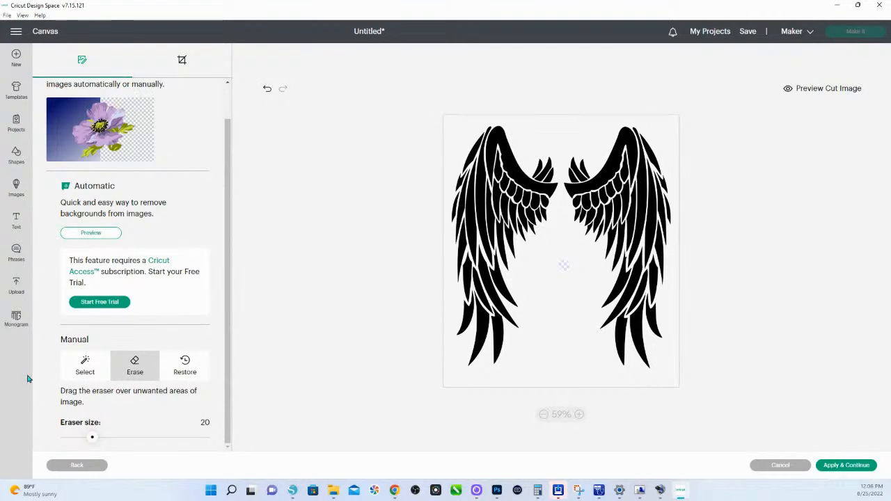
left_click(97, 372)
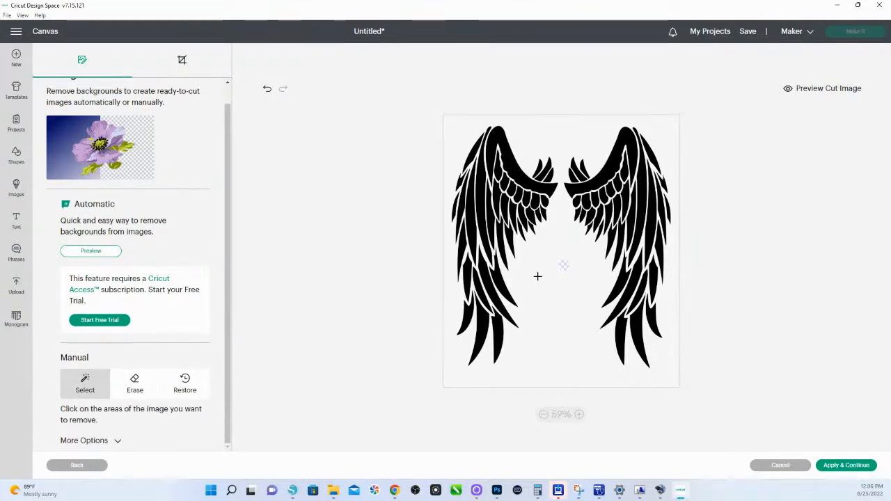
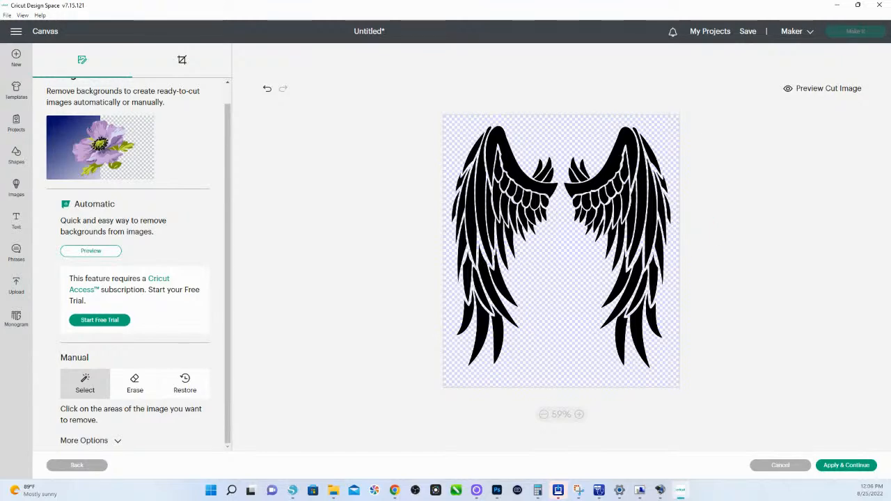
Apply the background removal, upload the wings as a Cut Image, and add them to the canvas
left_click(846, 465)
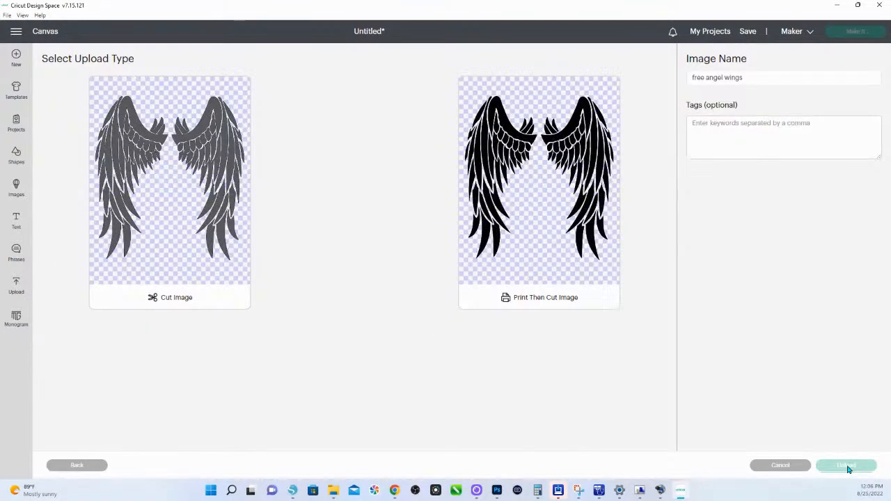
left_click(148, 161)
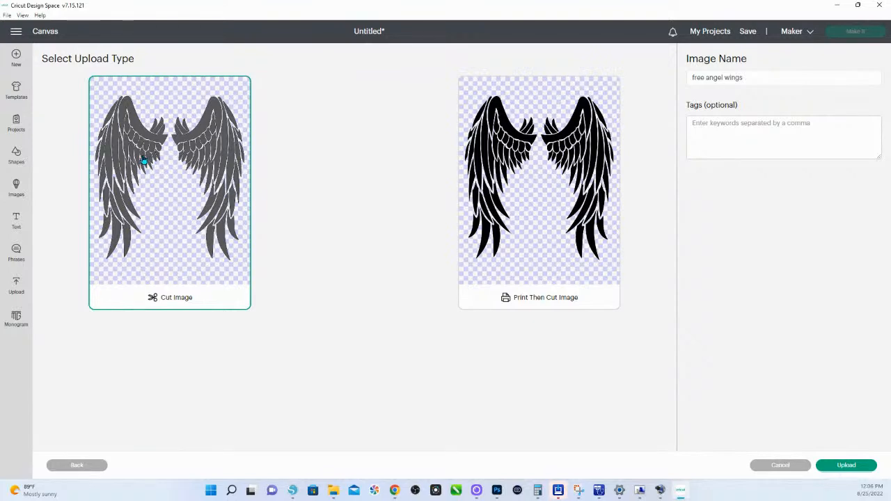
left_click(845, 465)
left_click(136, 280)
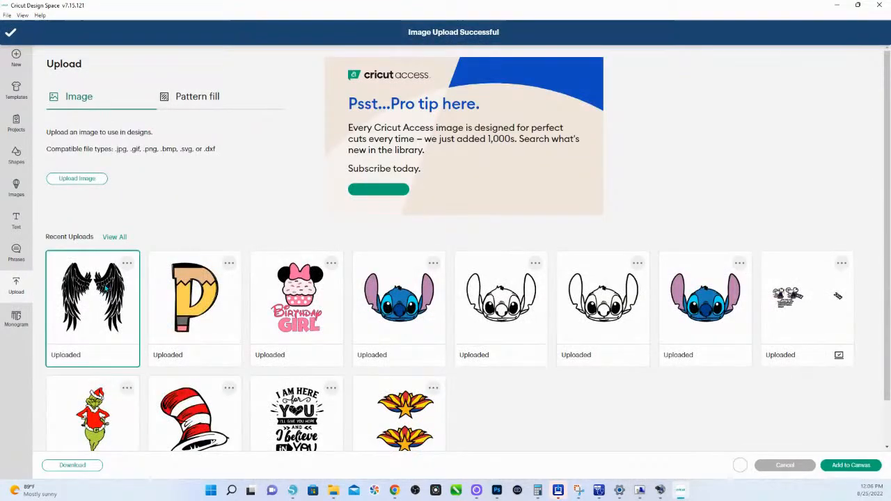
left_click(849, 465)
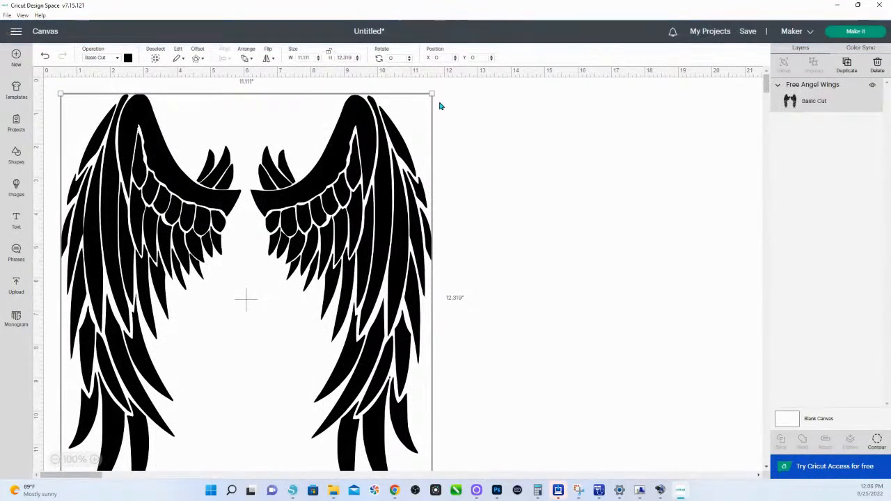
Shrink the wings to about 5.5 by 6.1 inches and move them near X 5.9, Y 3.0 on the canvas
left_click_drag(431, 93, 246, 300)
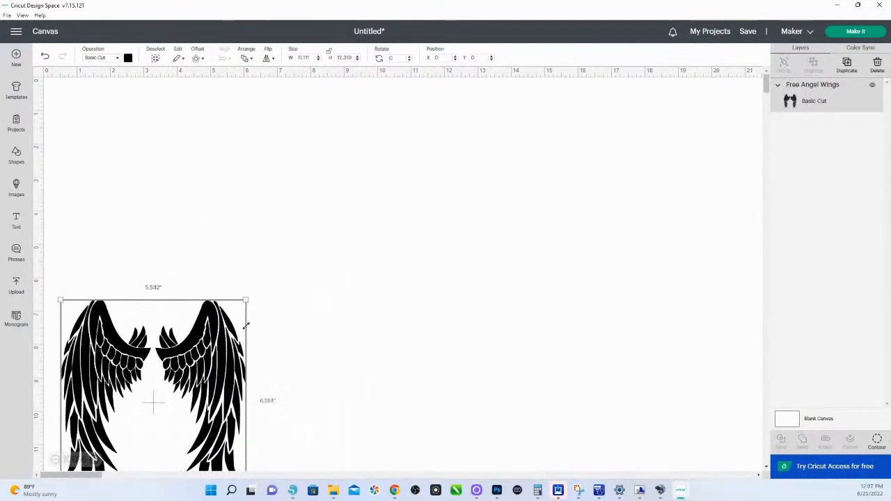
left_click_drag(222, 364, 402, 241)
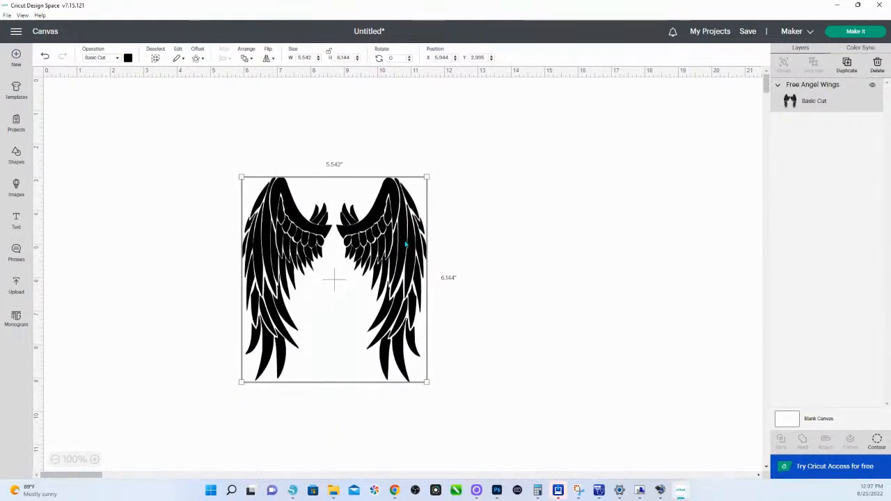
right_click(409, 243)
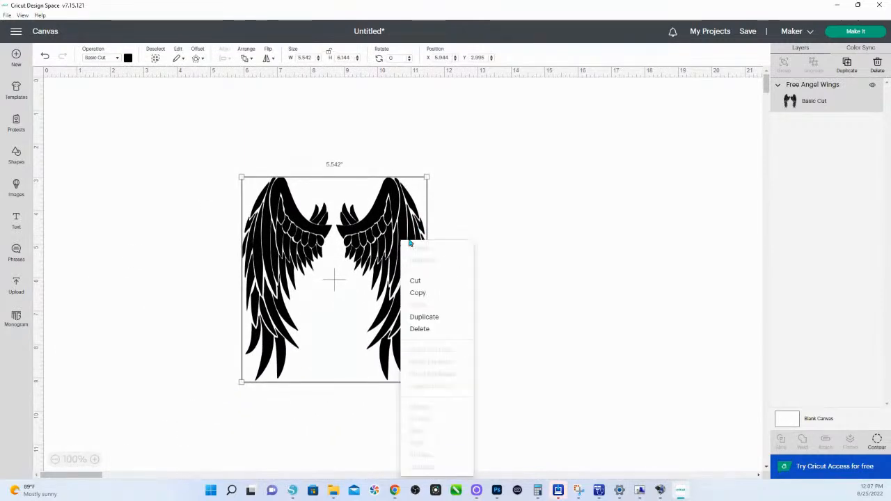
left_click(537, 240)
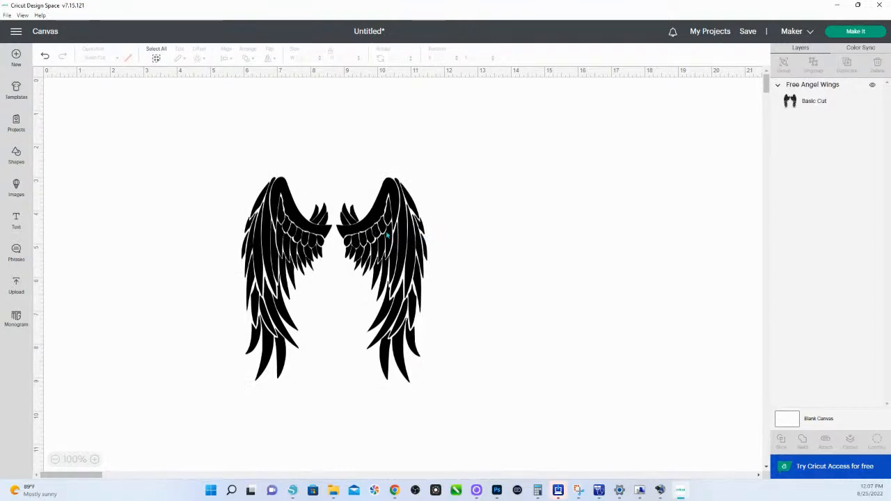
left_click(334, 281)
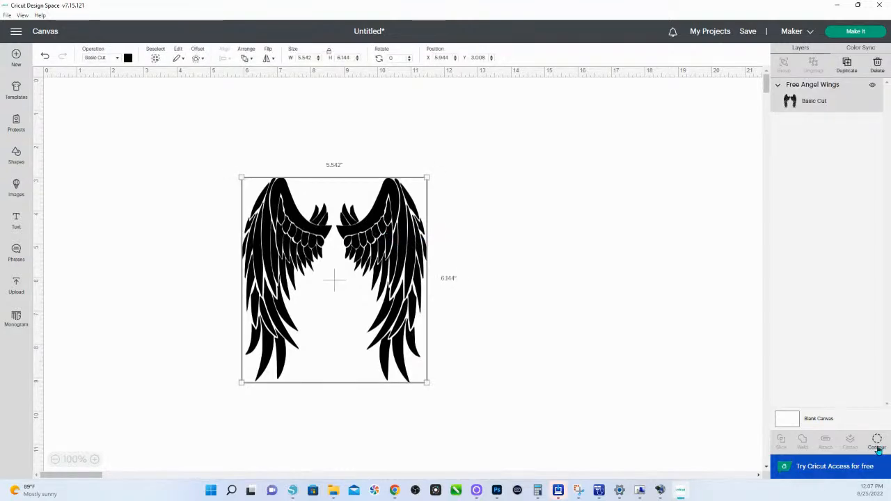
Duplicate the wings and move the original pair clear of the copy, to about X 8.6, Y 2.4
right_click(353, 247)
left_click(369, 203)
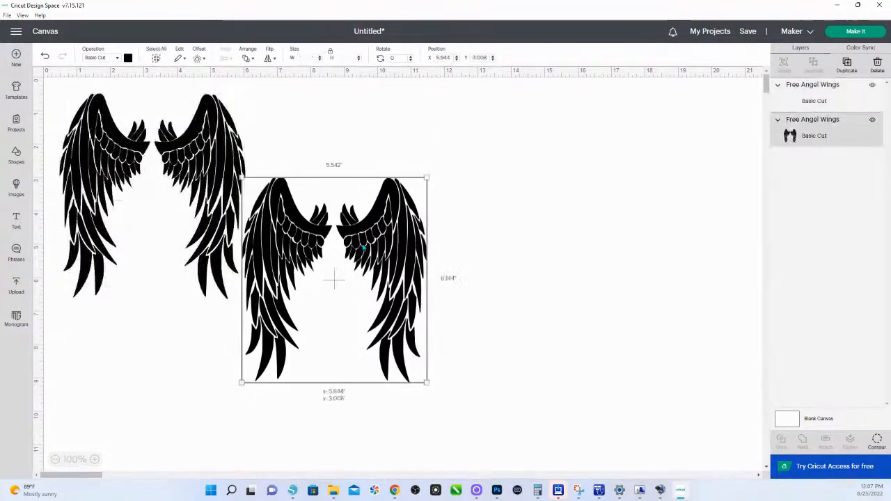
left_click_drag(363, 247, 451, 225)
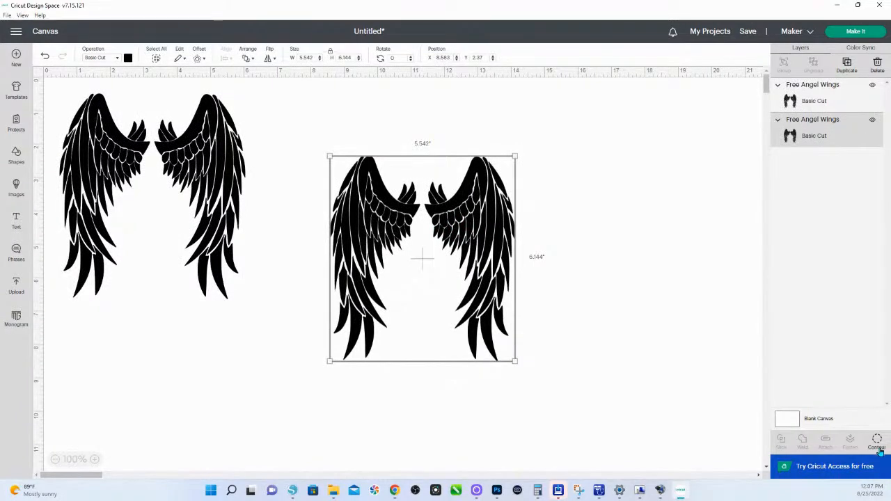
Use Contour on the moved pair of wings to hide the upper arch and several feathers of its right wing
left_click(875, 446)
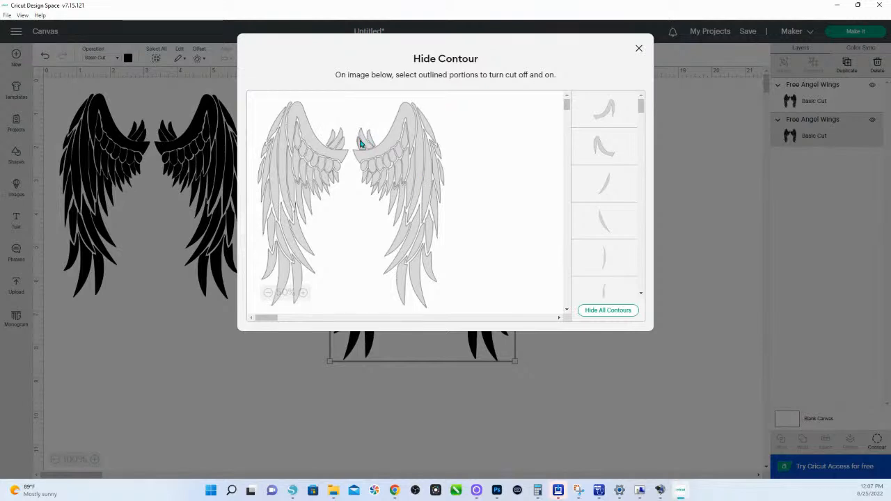
left_click(428, 273)
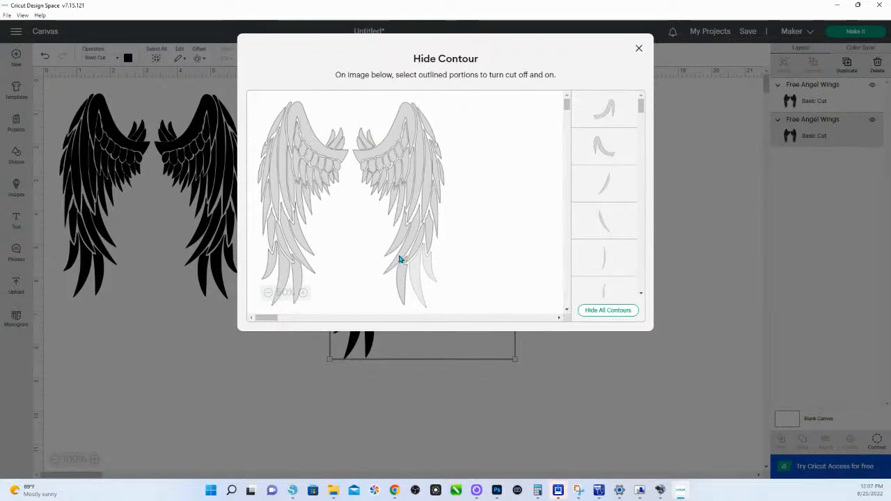
left_click_drag(486, 271, 371, 106)
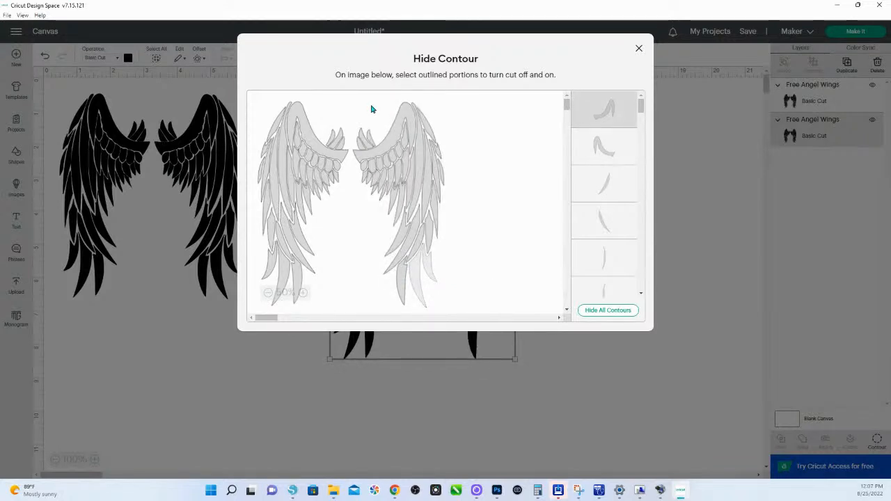
left_click(389, 264)
left_click(412, 252)
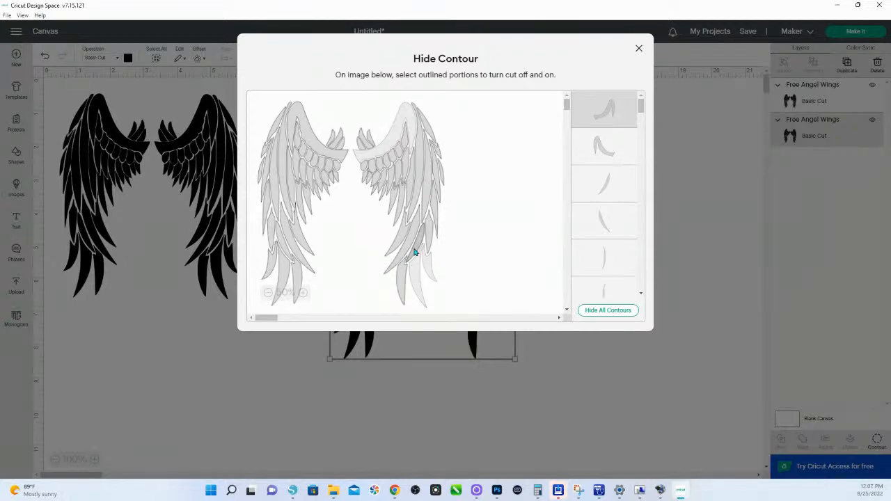
left_click(431, 183)
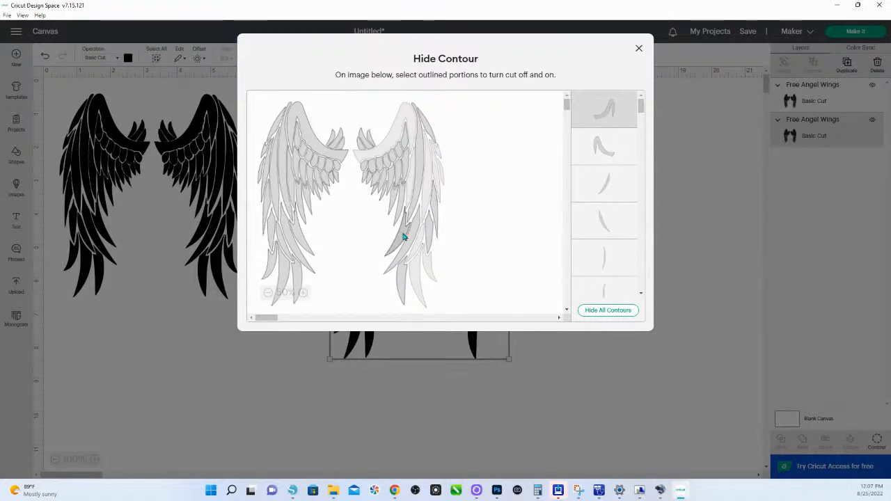
left_click(639, 49)
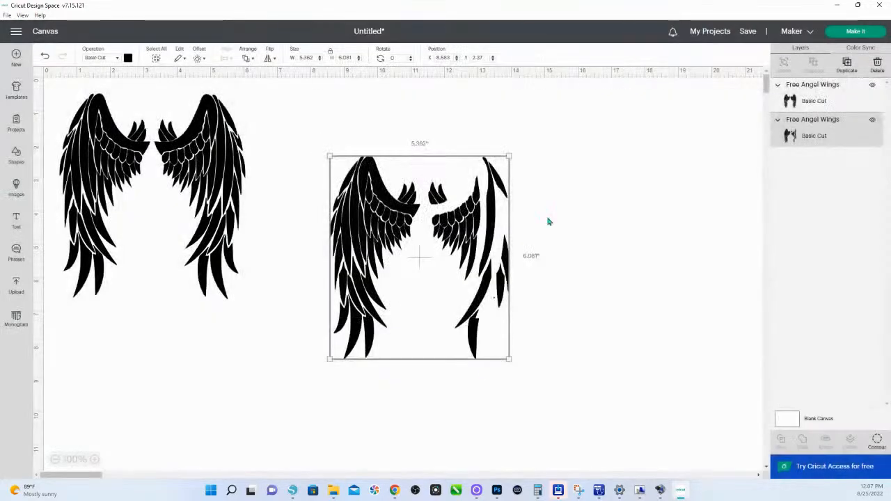
Deselect the contoured wings and insert a free square shape on the canvas
left_click(585, 254)
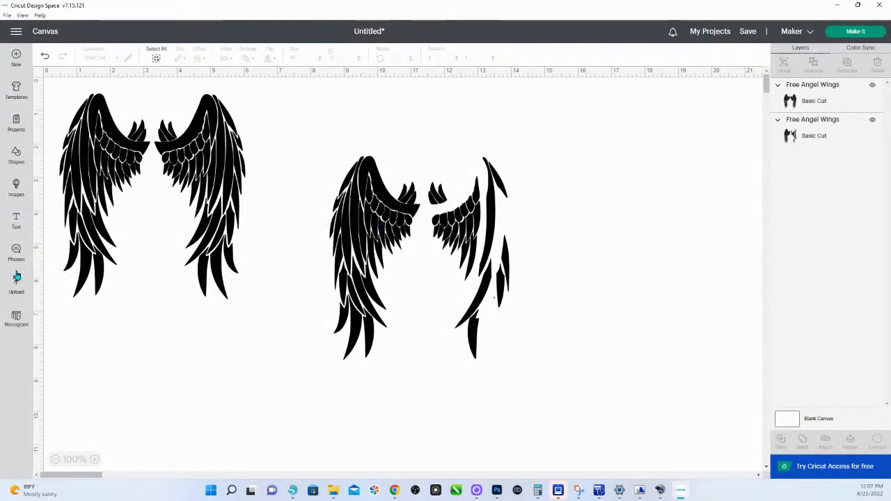
left_click(16, 155)
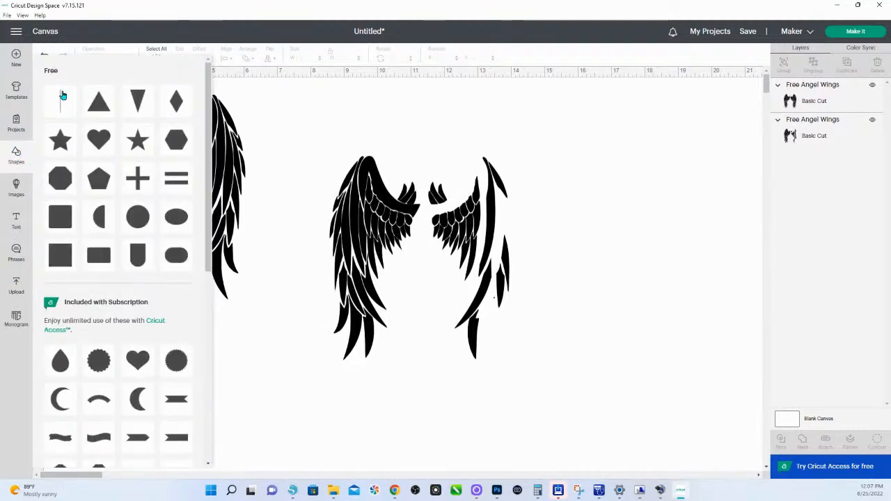
left_click(63, 261)
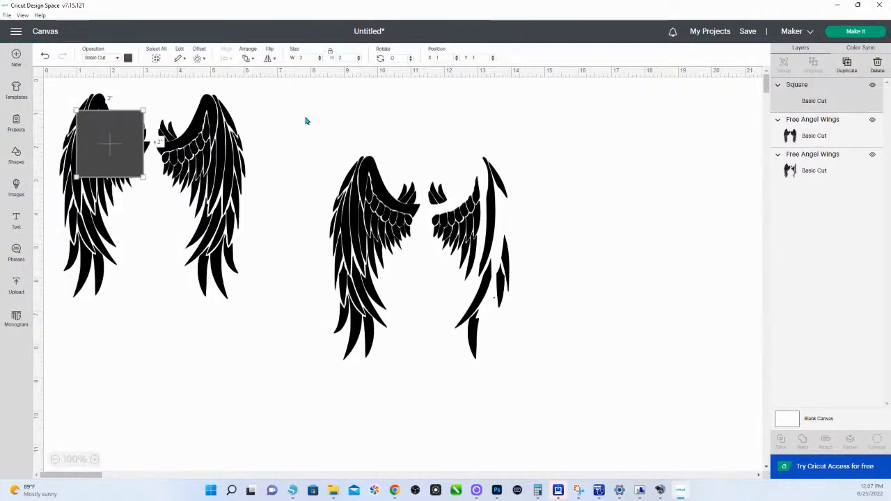
Move the square over the left wing of the contoured pair and enlarge it to about 3.58 by 3.58 inches
left_click_drag(109, 143, 342, 153)
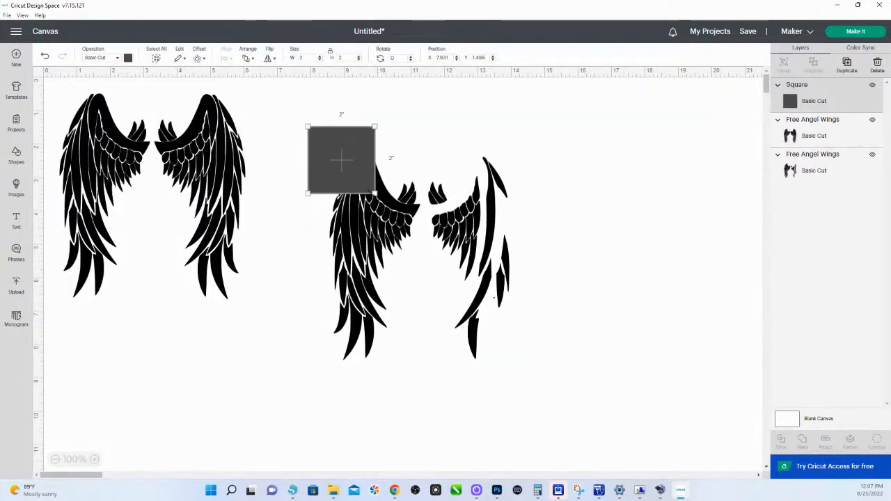
left_click_drag(373, 193, 427, 245)
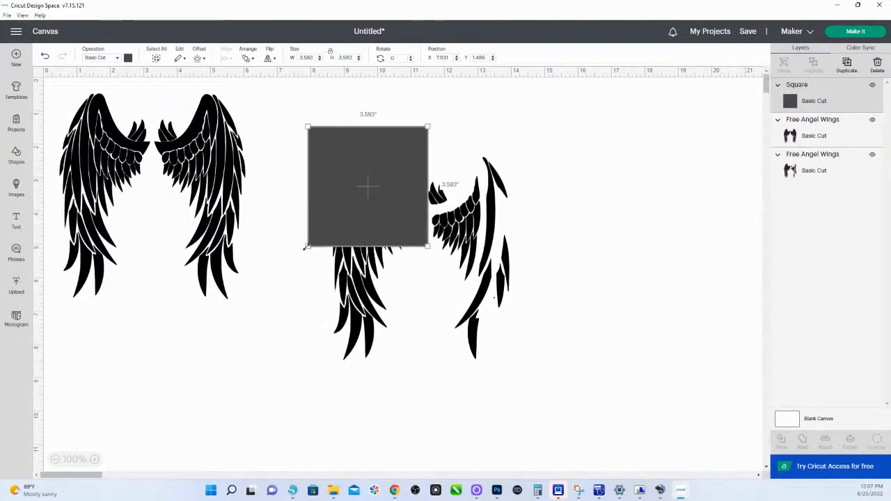
left_click_drag(366, 247, 366, 251)
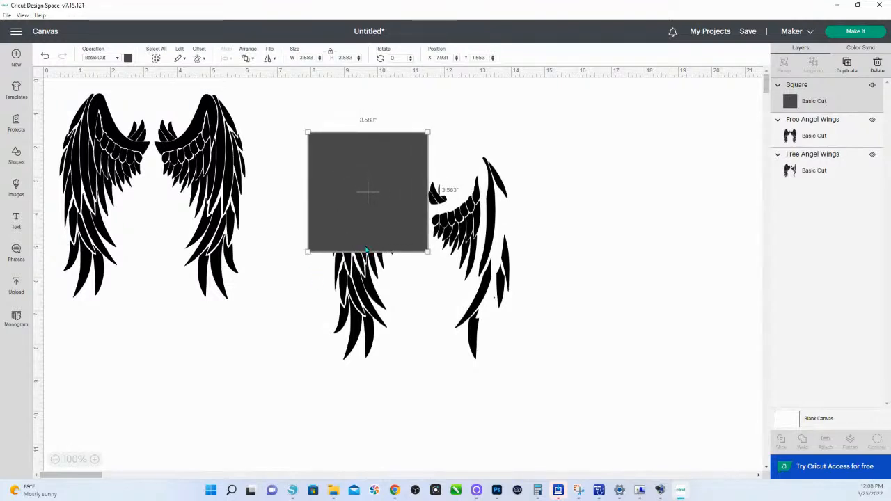
left_click_drag(360, 202, 358, 193)
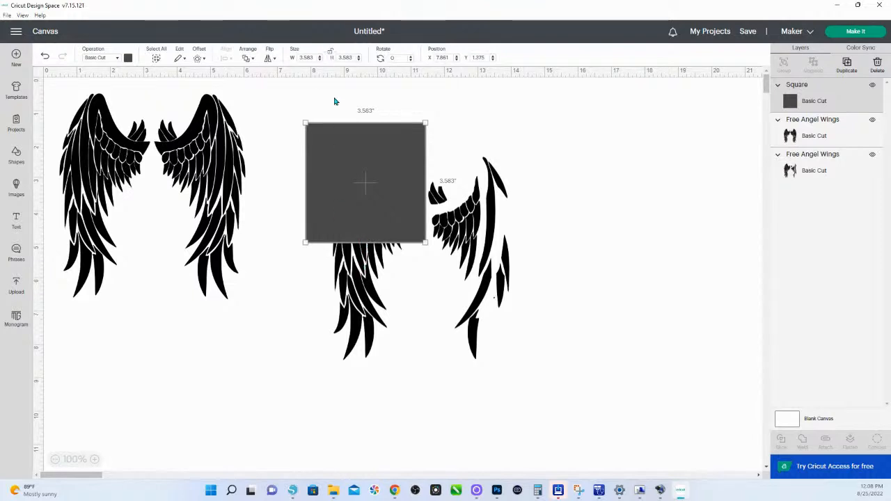
Set only the square's height to 7 inches and position it to cover the whole left wing, near X 7.8, Y 2.1
left_click_drag(368, 174, 328, 246)
left_click(374, 204)
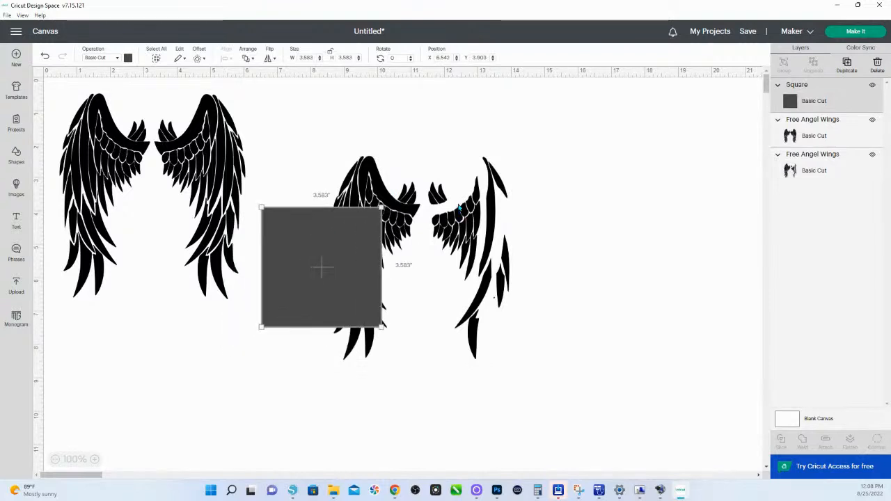
left_click(412, 208)
left_click(337, 260)
left_click(353, 57)
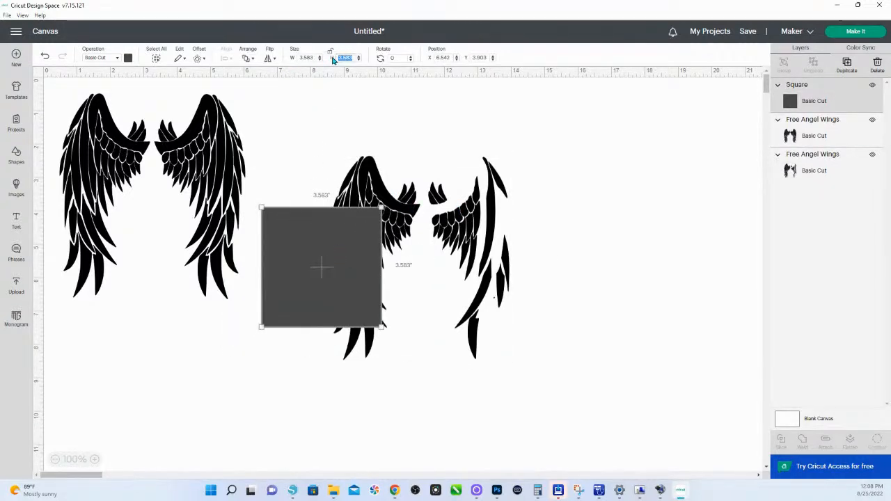
type("1")
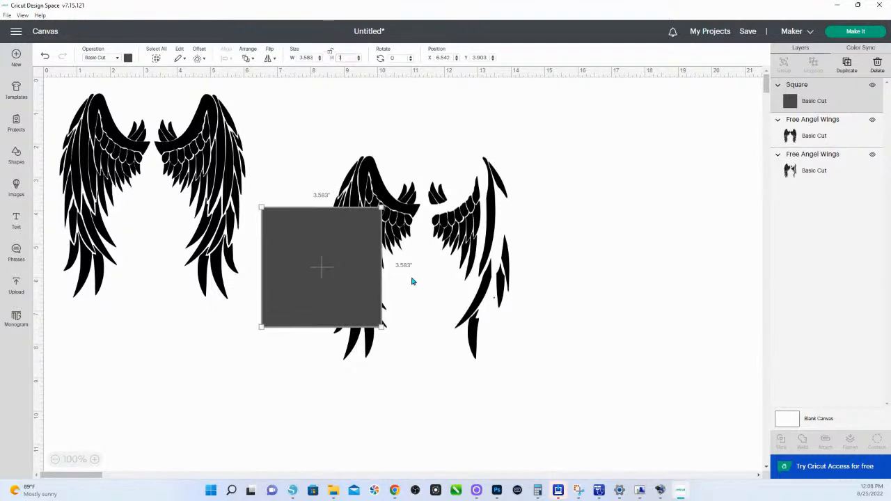
key("Return")
left_click_drag(307, 296, 346, 243)
Slice the contoured wings with the rectangle and delete every piece except the left wing, placed near X 8.7, Y 2.7
left_click_drag(596, 311, 334, 202)
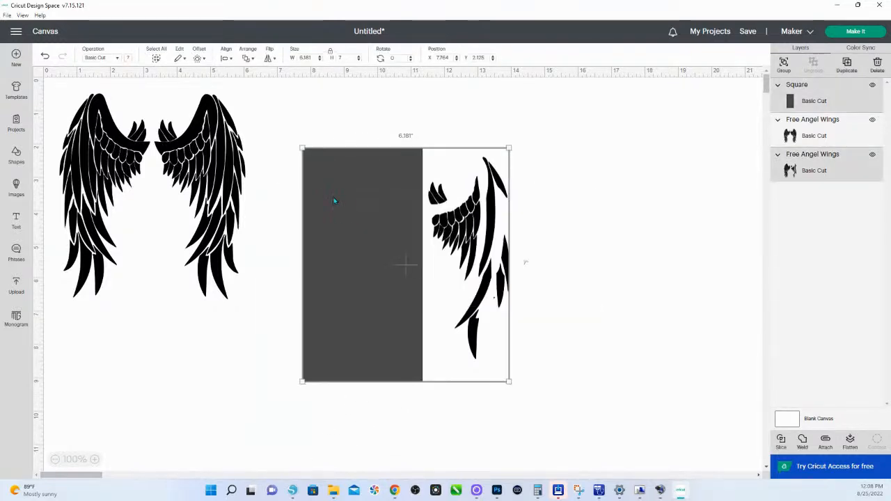
left_click(780, 446)
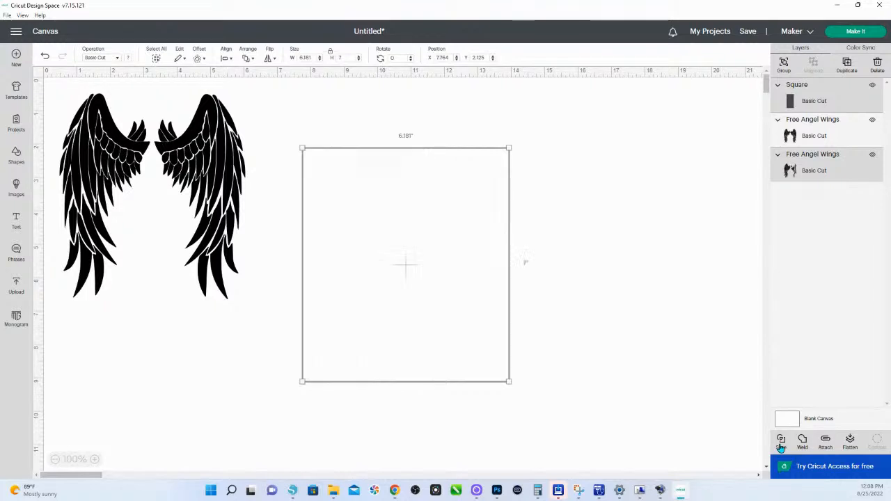
left_click_drag(404, 316, 648, 293)
left_click(399, 215)
left_click_drag(399, 215, 291, 327)
left_click_drag(686, 403, 344, 129)
key("Delete")
left_click(274, 336)
left_click_drag(273, 336, 381, 231)
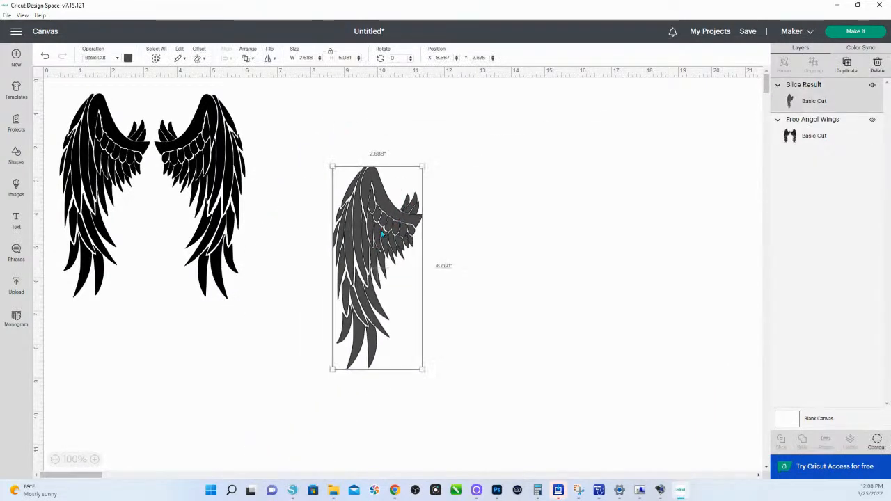
Duplicate the sliced wing, flip the copy horizontally, and place it beside the first at about X 11.4, Y 2.7
right_click(381, 231)
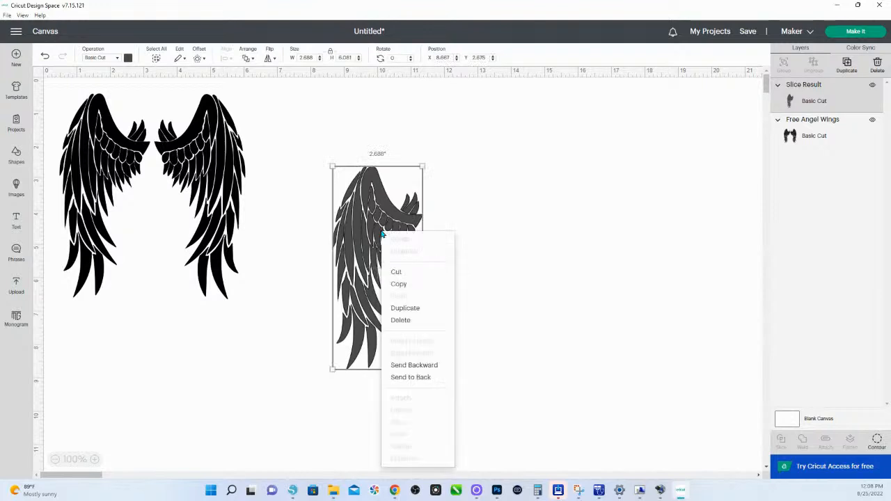
left_click(414, 309)
left_click_drag(185, 227, 523, 263)
right_click(477, 235)
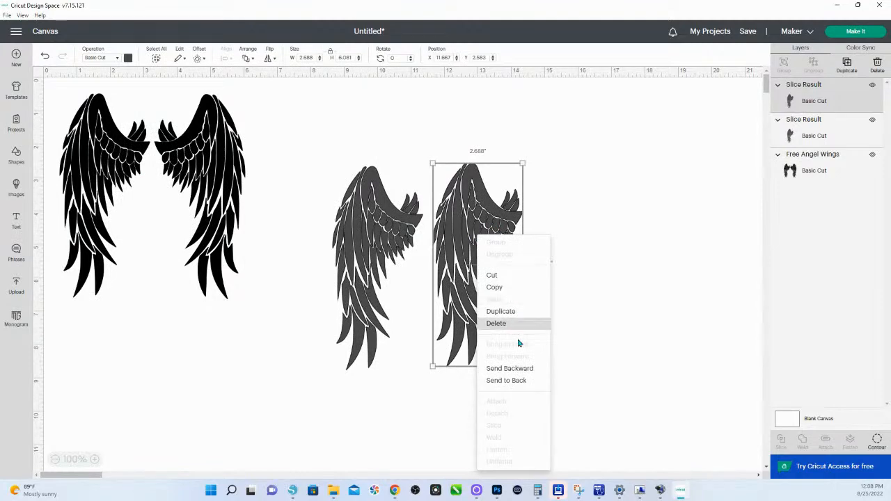
right_click(461, 179)
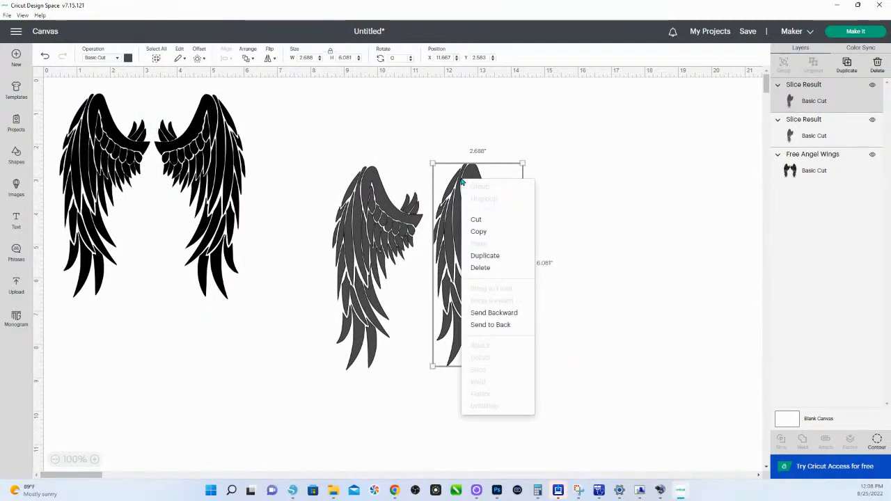
left_click(271, 61)
left_click(291, 72)
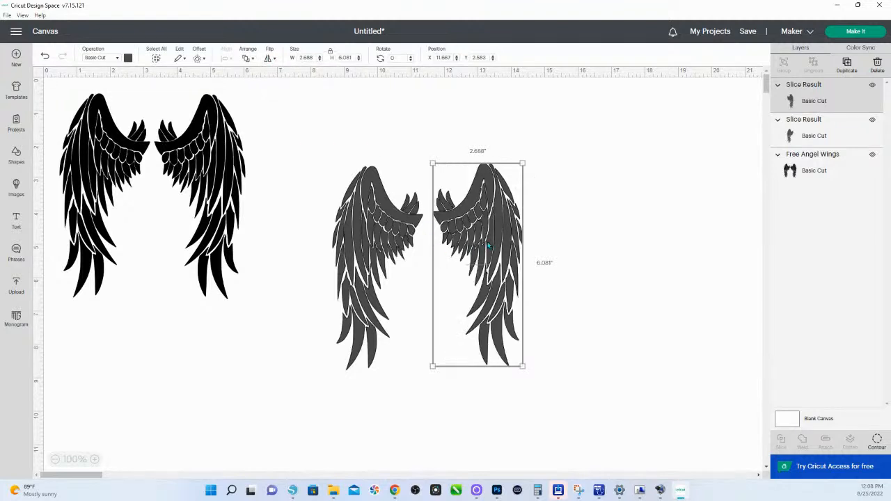
left_click_drag(488, 245, 479, 249)
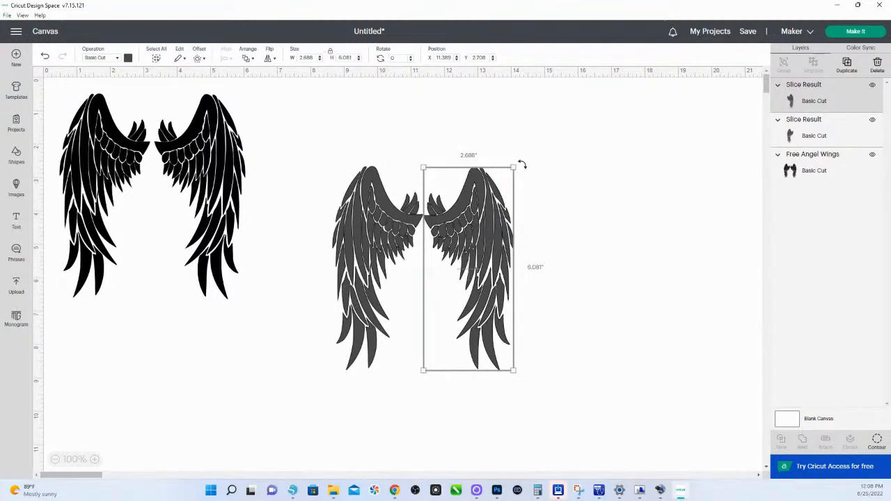
Rotate the right wing to about 17° and the left wing to about 341°, moving the left one closer, near X 9.1, Y 2.9
left_click_drag(526, 169, 536, 188)
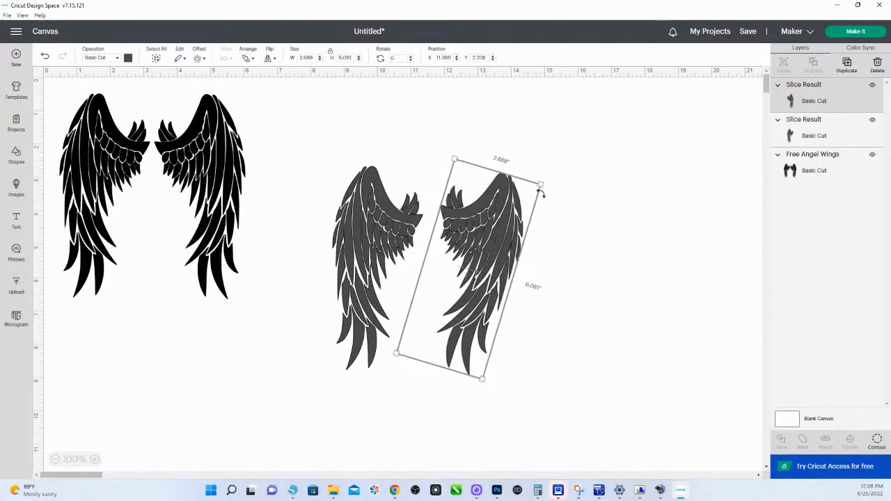
left_click(390, 191)
left_click_drag(326, 155, 311, 191)
left_click_drag(377, 253, 397, 241)
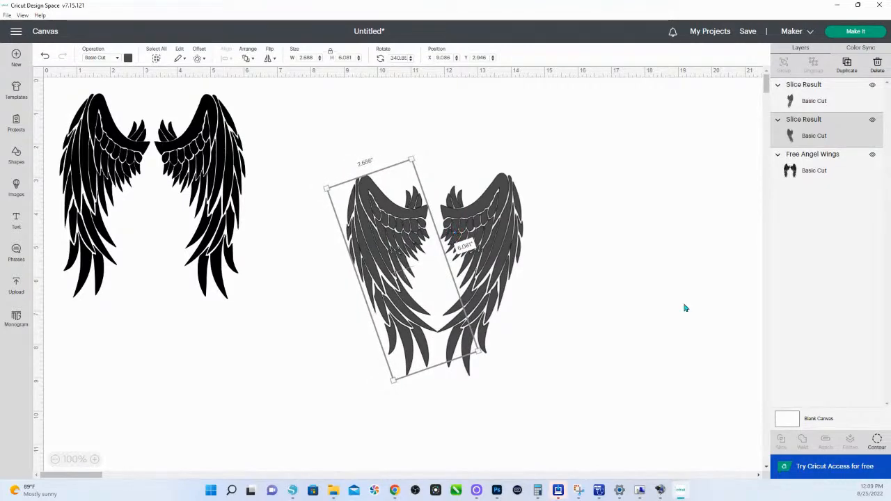
Try hiding all contours of the rotated left wing, and undo it
left_click(876, 444)
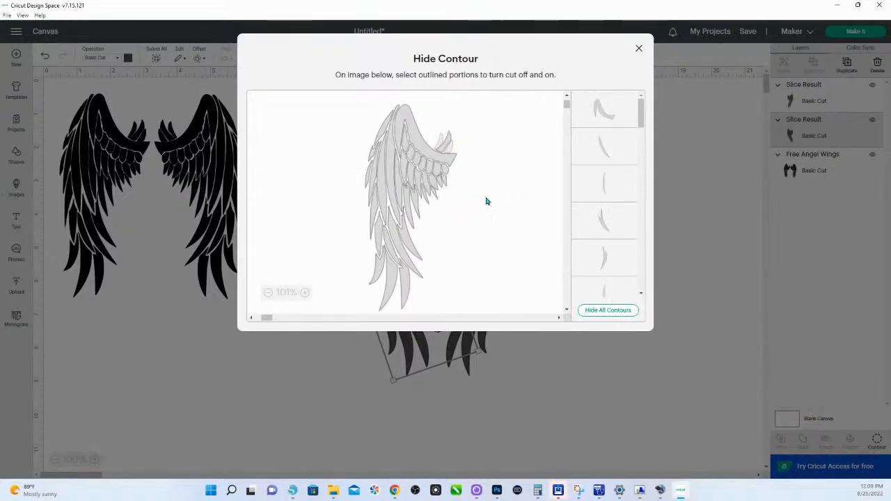
left_click(611, 313)
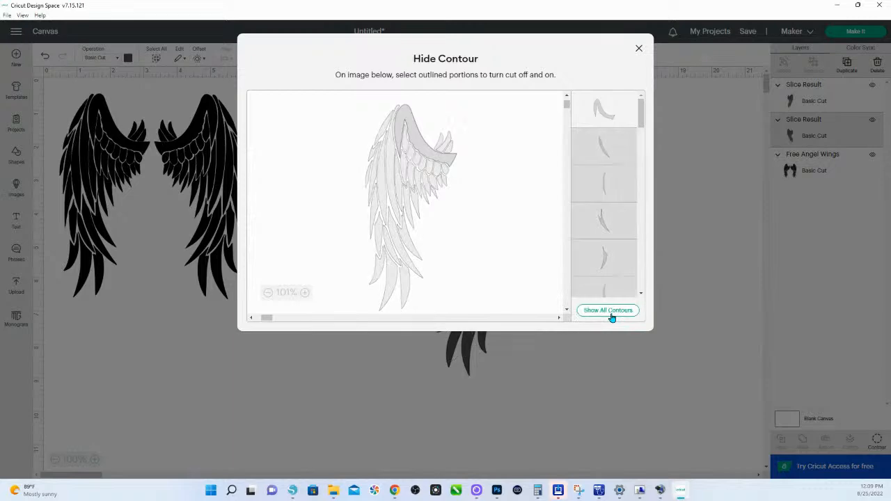
left_click(638, 52)
key("ctrl+z")
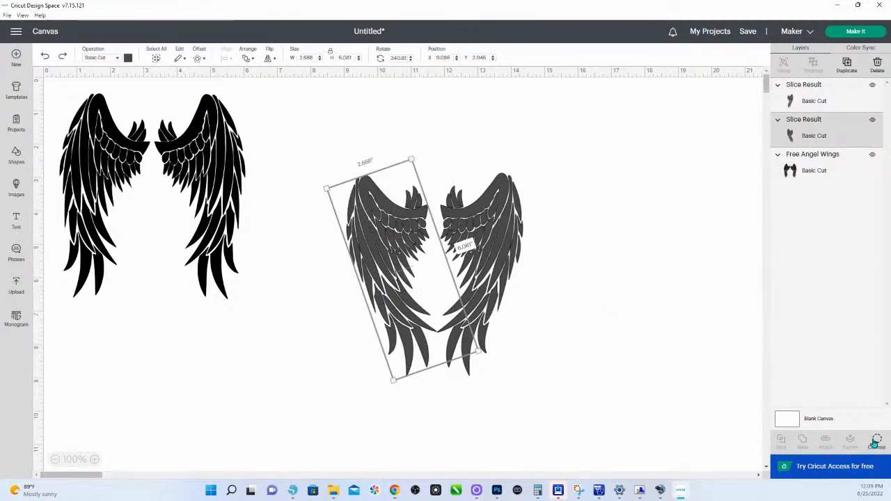
left_click(877, 440)
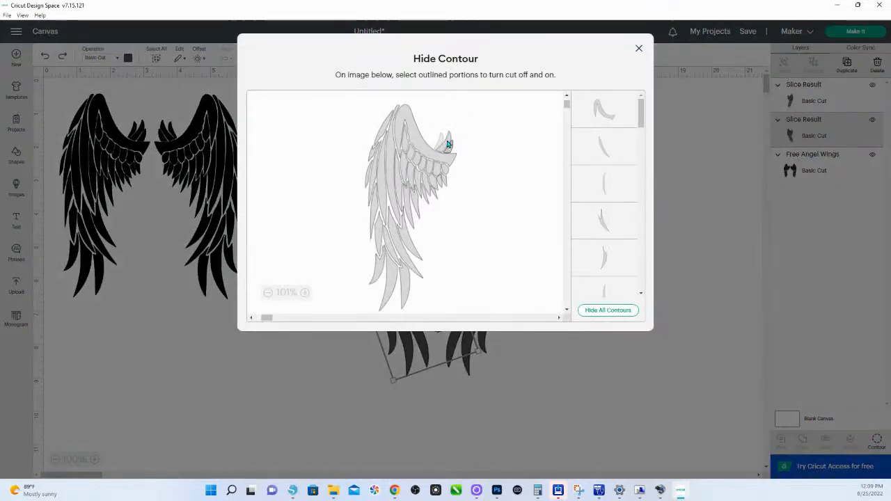
left_click(638, 50)
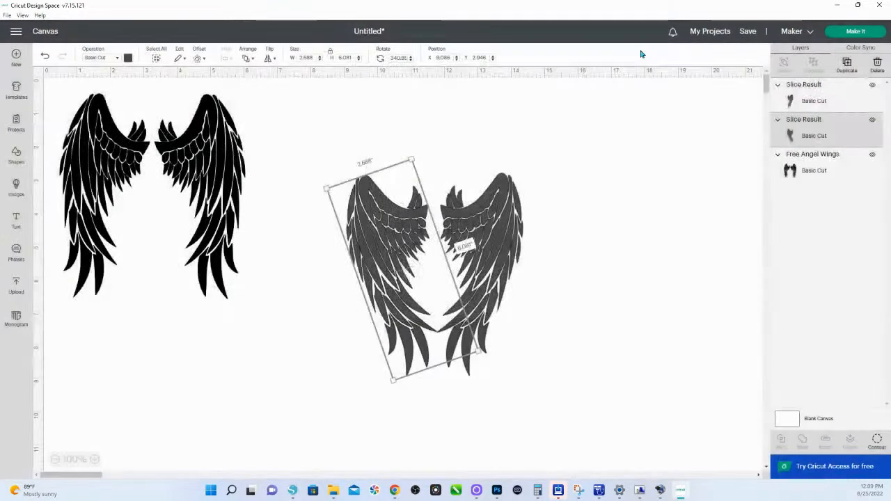
left_click(877, 446)
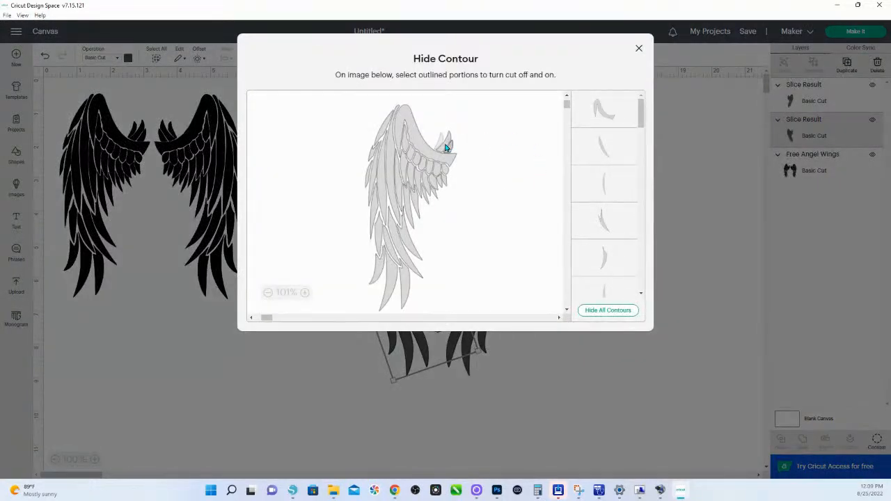
left_click(638, 49)
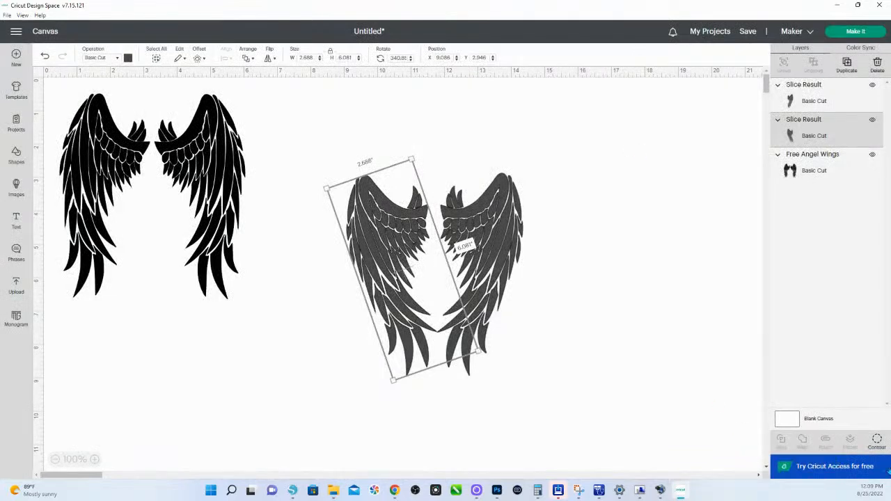
Use Contour on the rotated left wing to hide the small feathers above its inner tip
left_click(877, 439)
left_click_drag(422, 57, 604, 186)
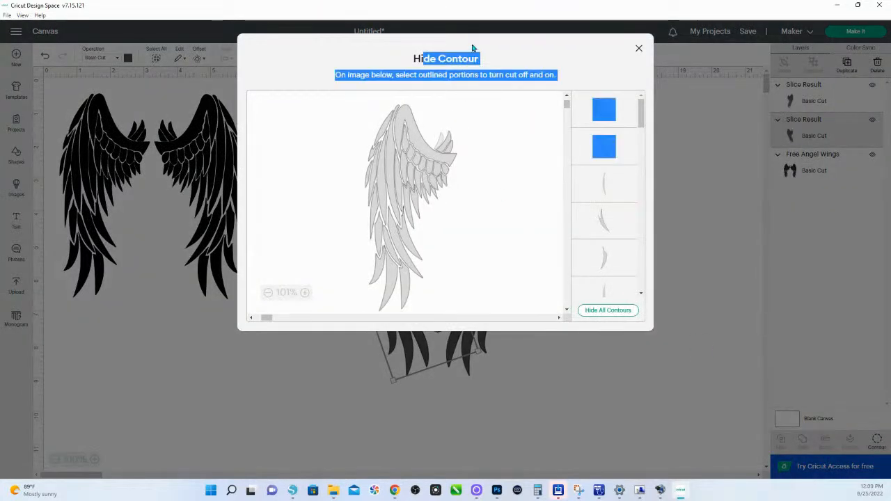
left_click(452, 149)
left_click(640, 48)
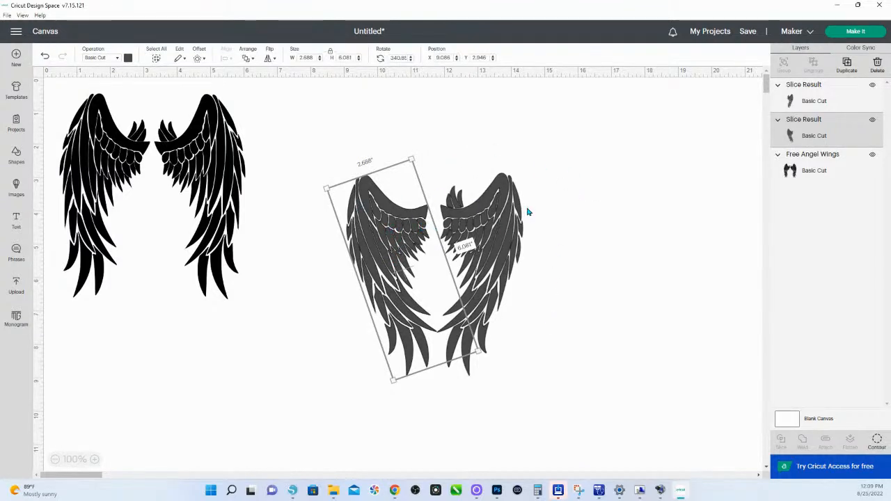
Try moving the rotated right wing well away from the left one, and undo the move
left_click_drag(506, 244, 679, 240)
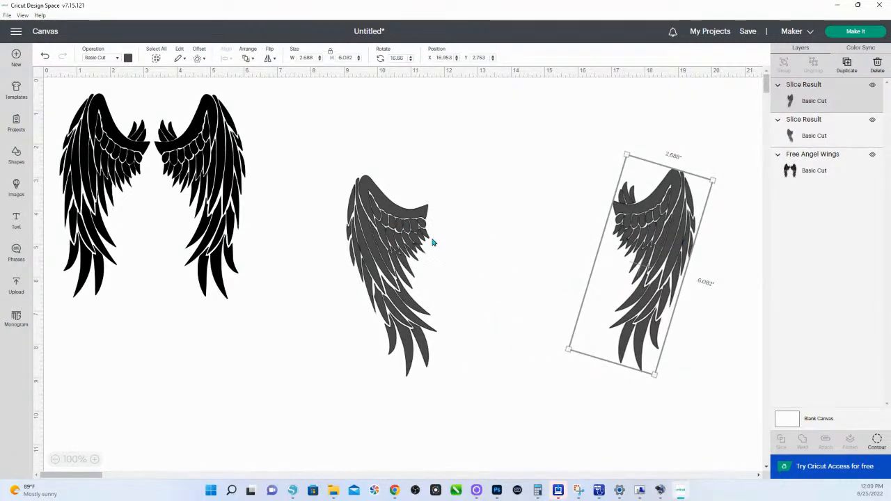
key("ctrl+z")
key("ctrl+z")
key("ctrl+z")
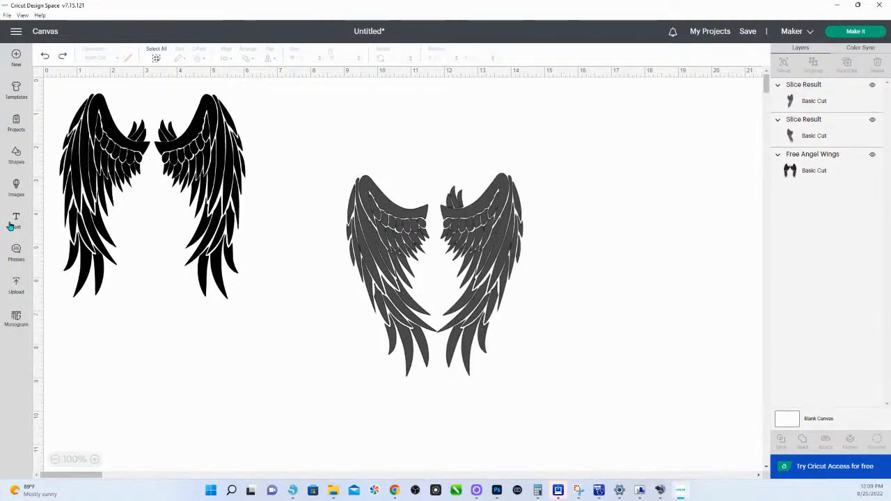
Add a text object to the canvas and search the Cricut fonts for "monotype"
left_click(174, 268)
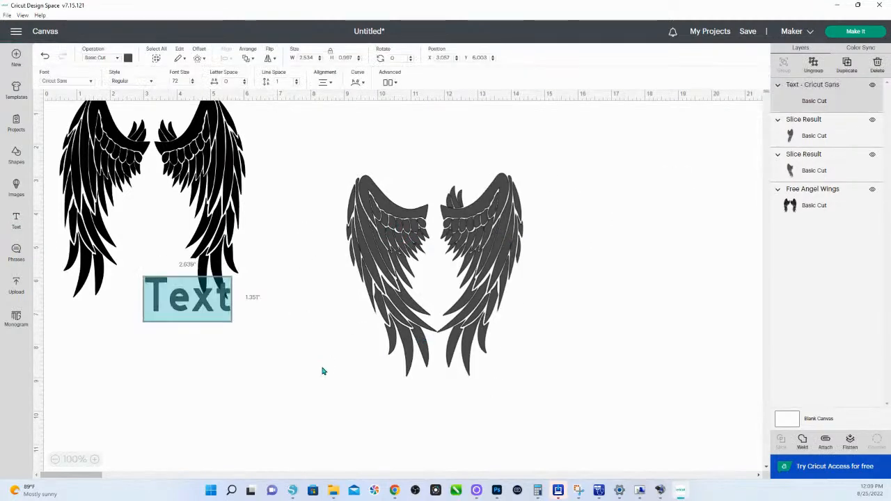
left_click(66, 80)
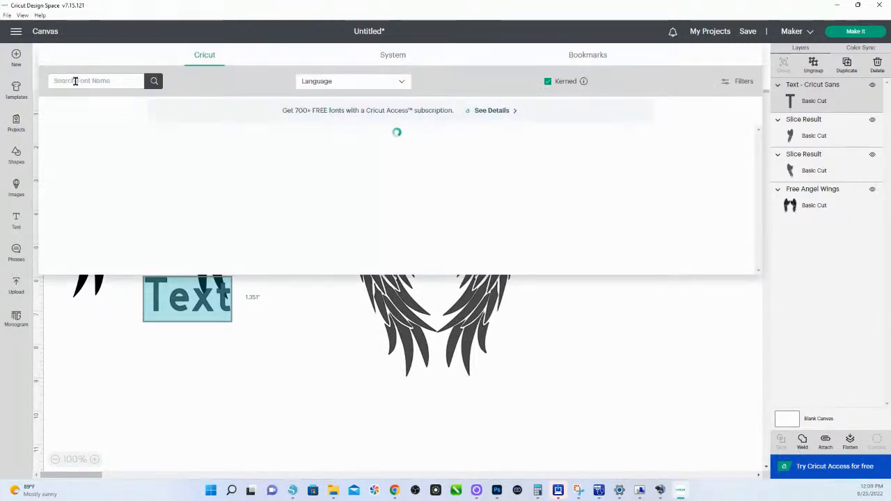
type("mo")
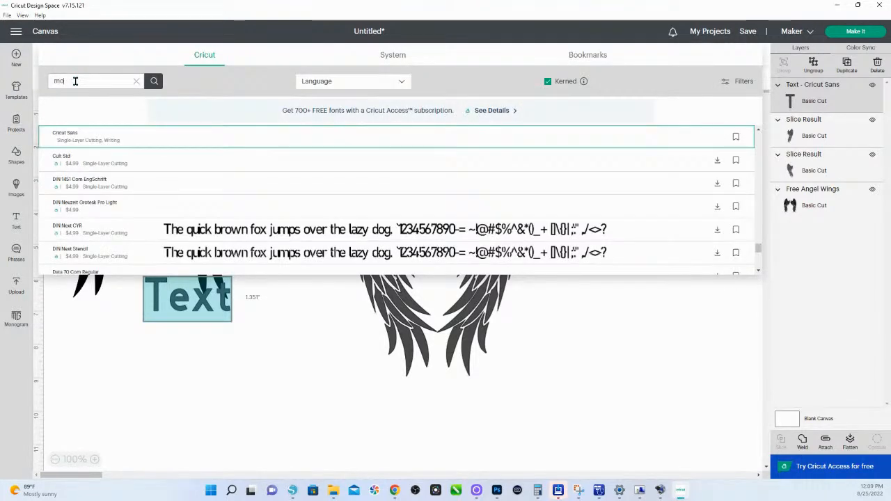
type("no")
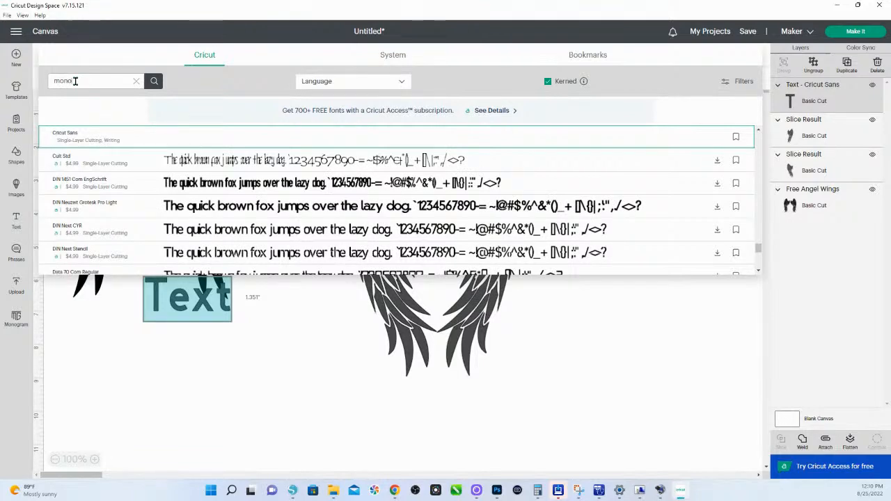
type("type")
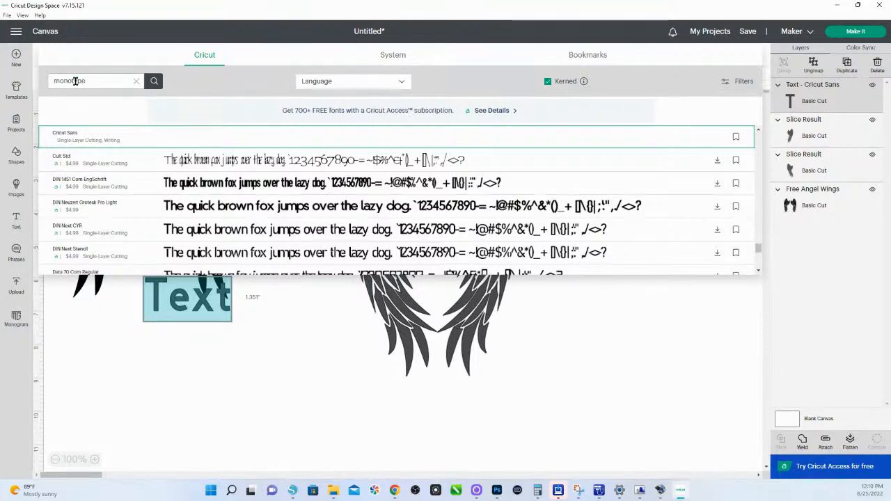
key("Return")
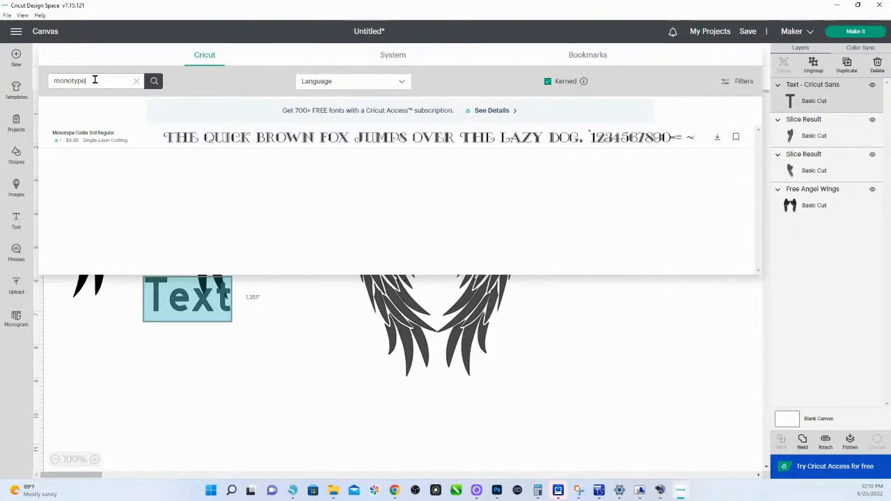
Search the Cricut fonts for "cursive" instead
left_click_drag(93, 80, 28, 80)
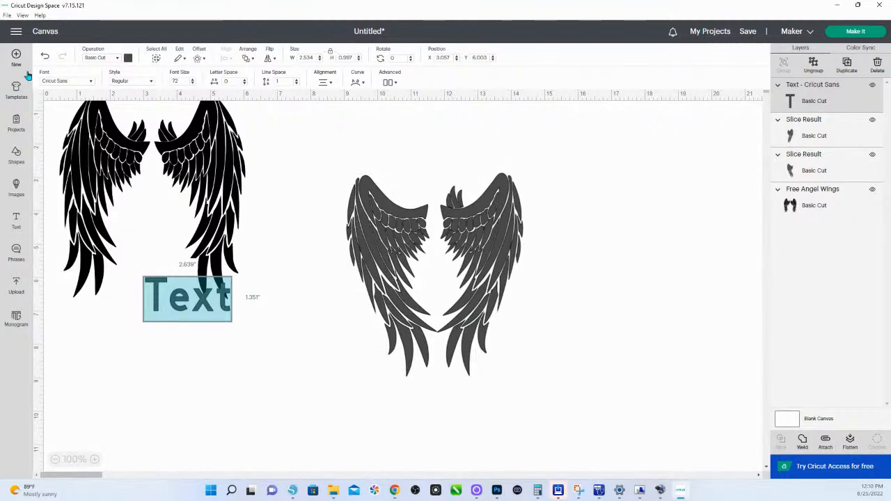
left_click(64, 82)
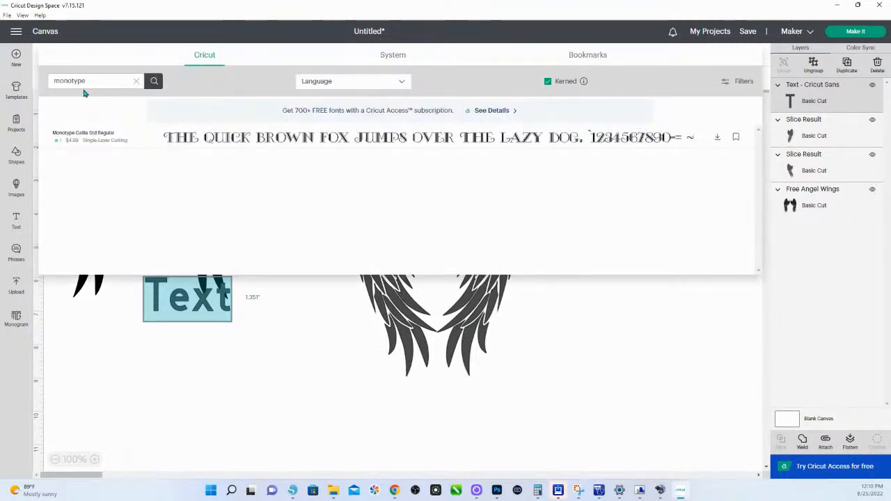
left_click_drag(84, 81, 47, 79)
type("cort")
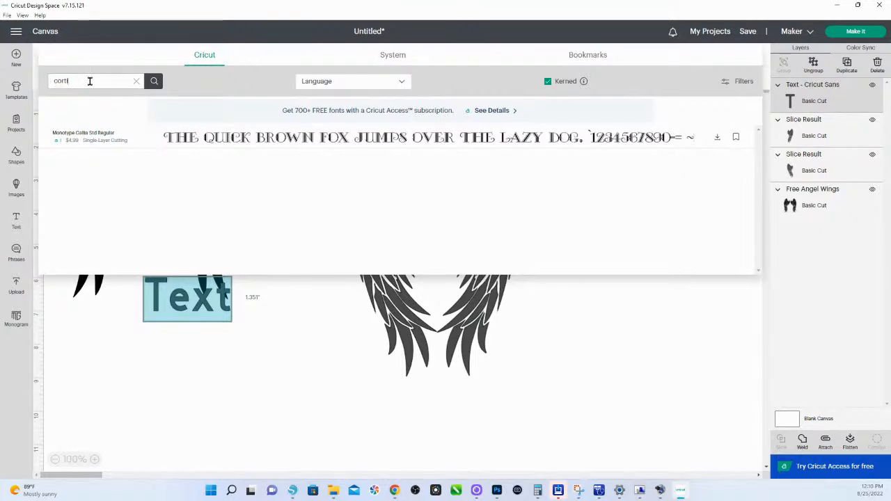
key("BackSpace")
key("BackSpace")
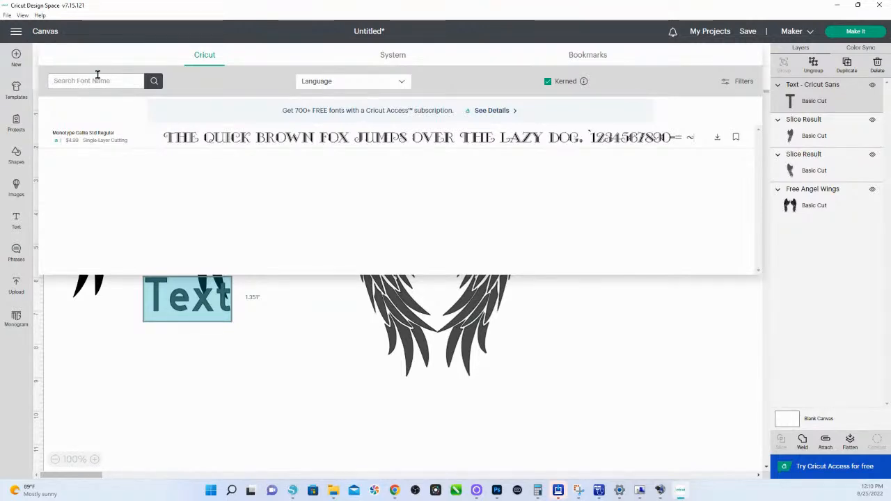
type("cursive")
key("Return")
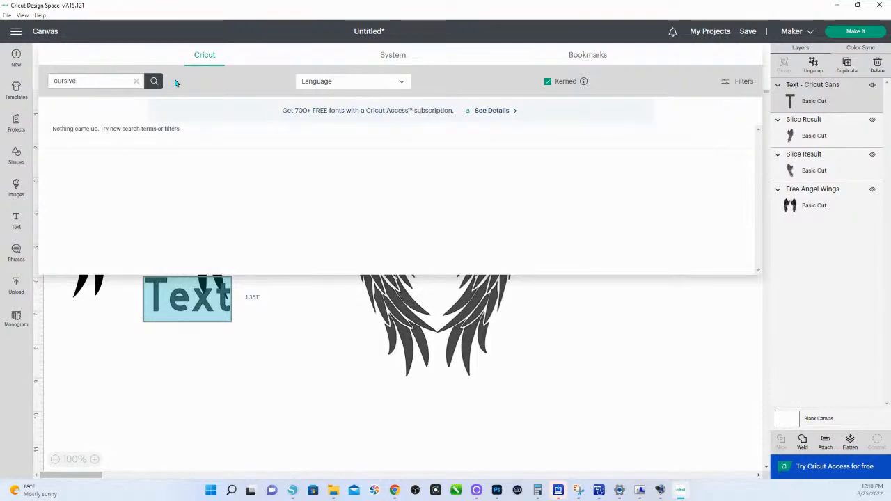
Search the system fonts for "monotype" and apply Monotype Corsiva to the new text
left_click(393, 56)
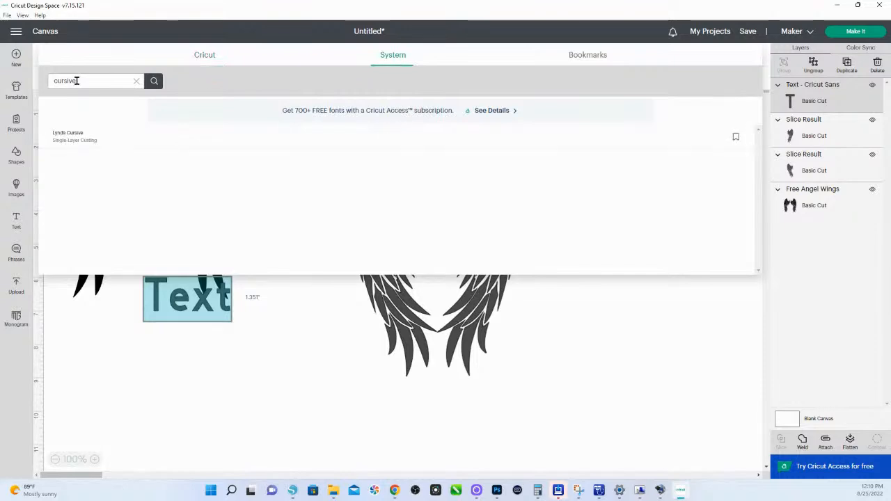
left_click_drag(81, 77, 20, 77)
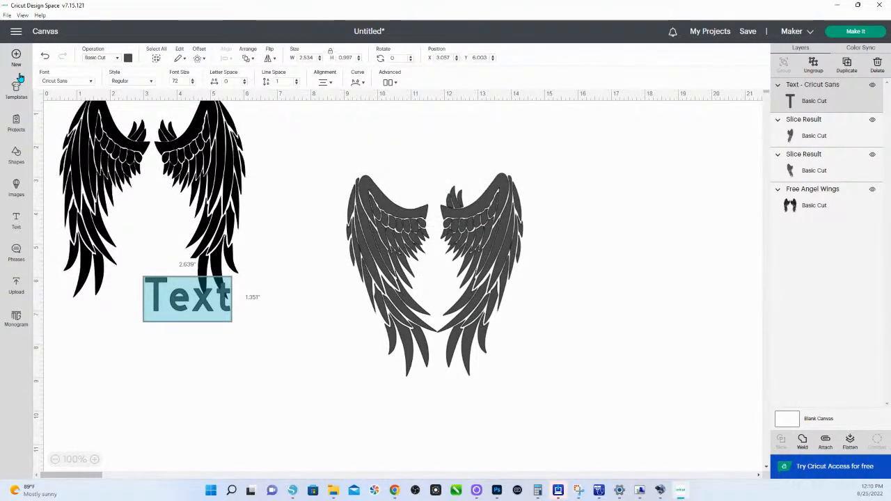
left_click(76, 81)
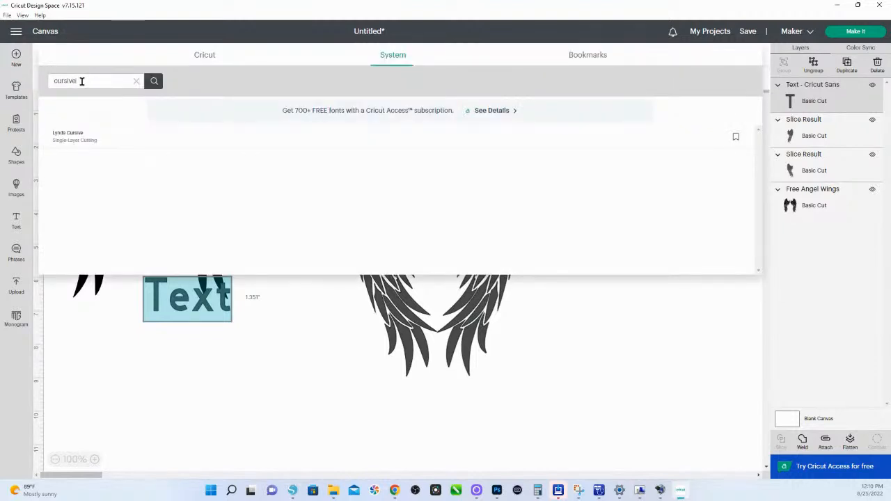
left_click_drag(81, 81, 31, 82)
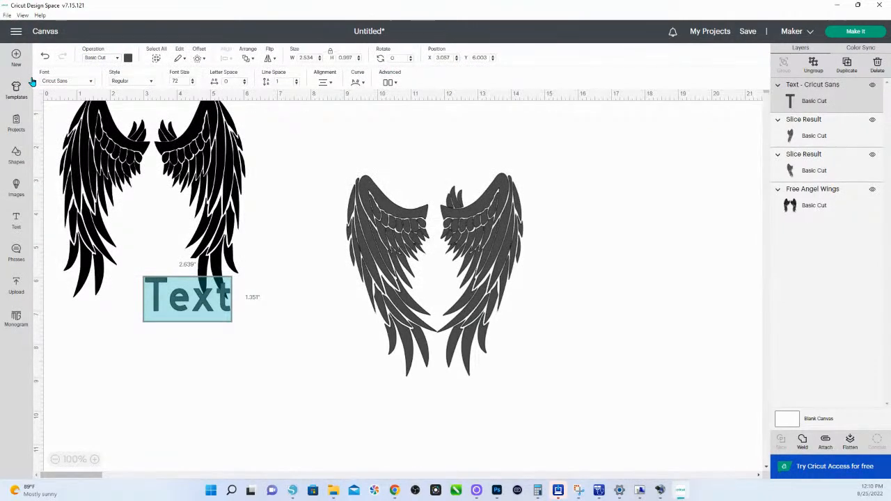
left_click(77, 81)
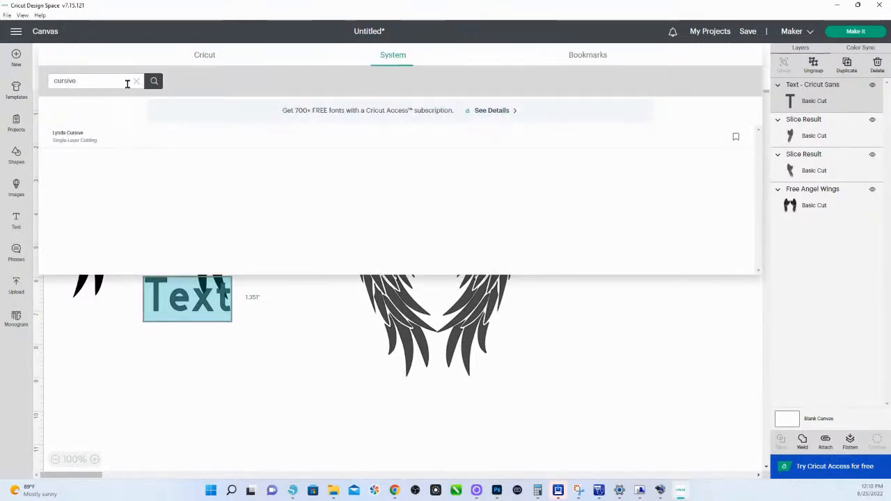
left_click_drag(109, 80, 36, 79)
type("monotype")
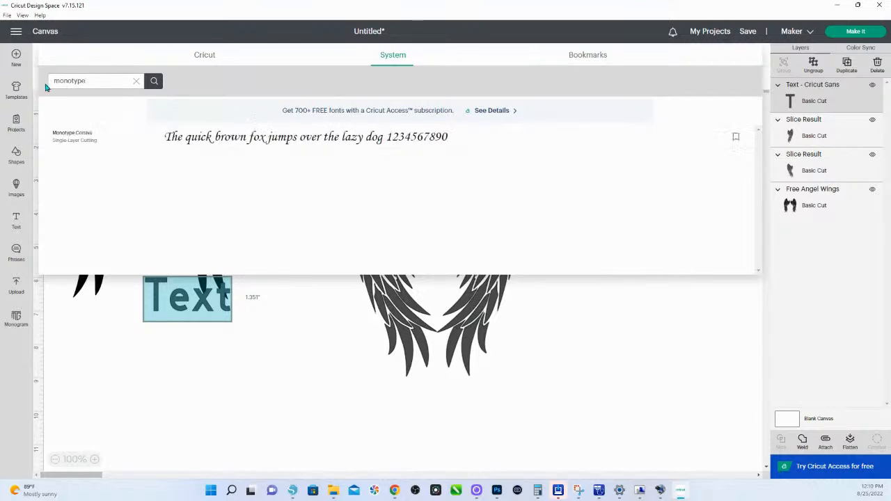
left_click(96, 138)
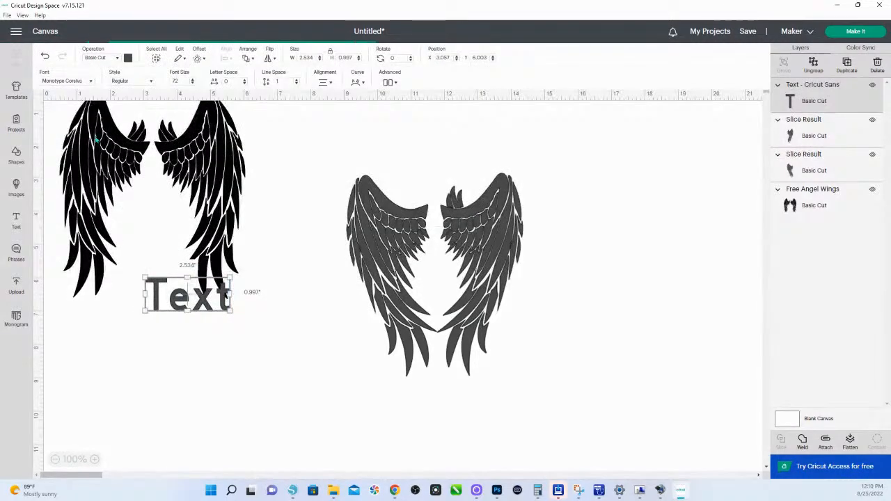
Move the text slightly away from the original wings and replace the placeholder with "My Husband"
left_click_drag(236, 295, 255, 324)
double_click(255, 321)
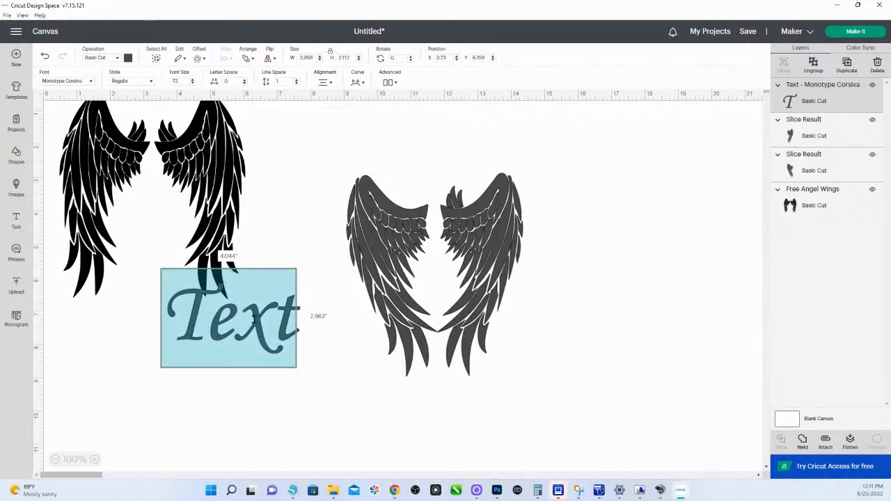
type("My hu")
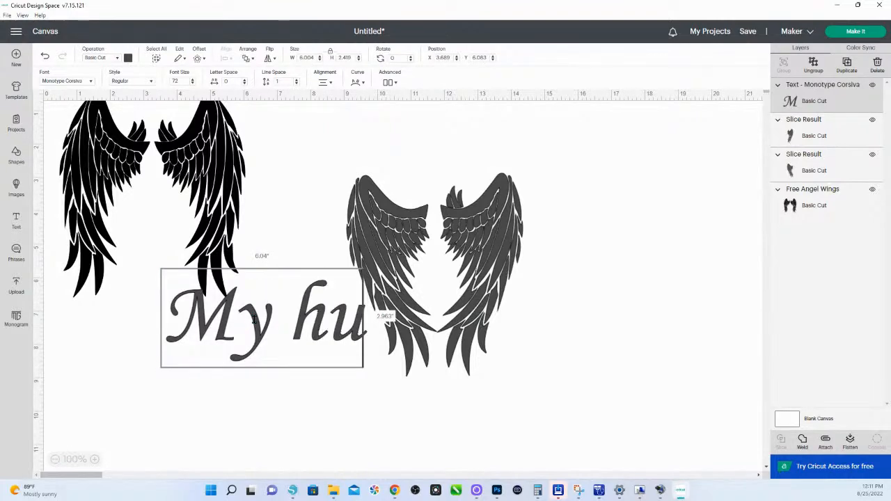
key("BackSpace")
key("BackSpace")
key("BackSpace")
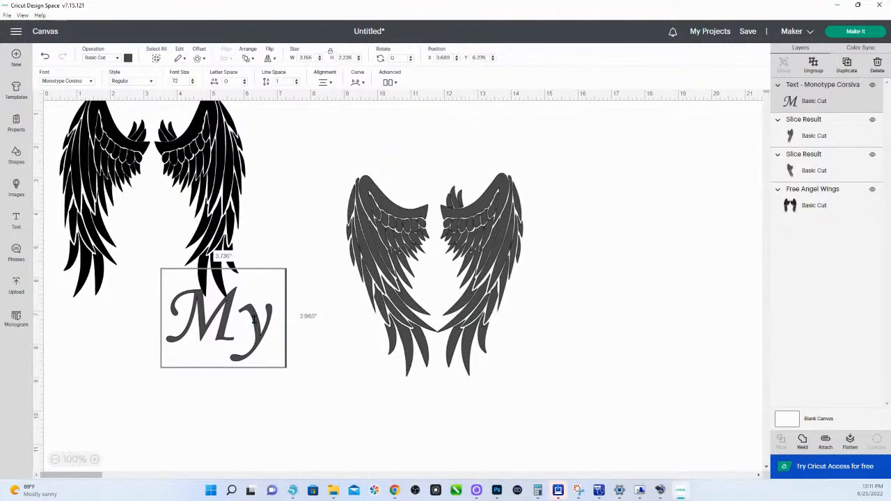
type("Hs")
key("BackSpace")
type("us")
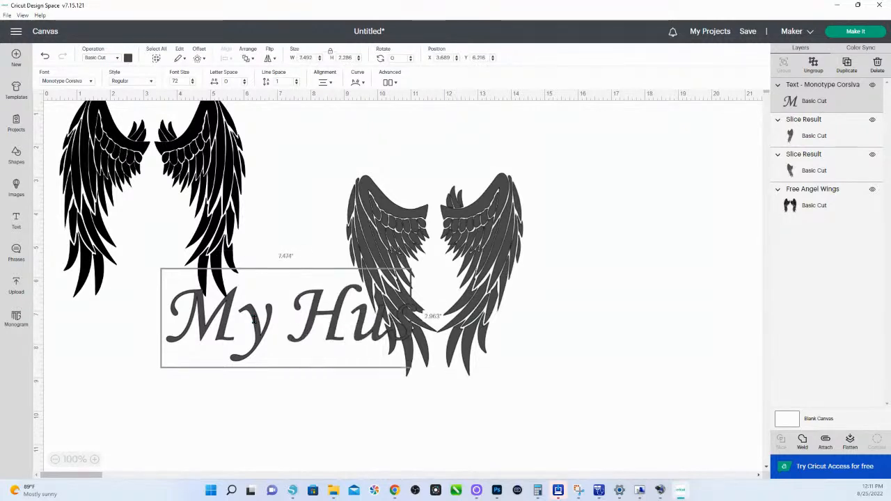
type("ba")
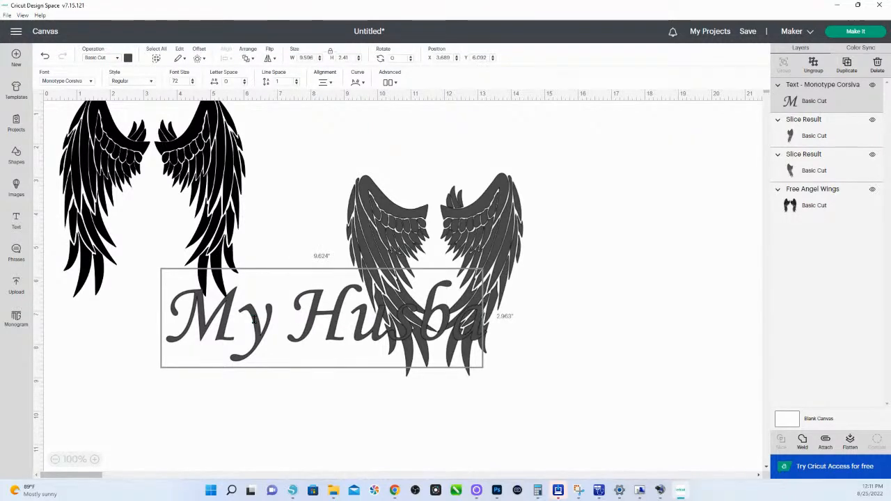
type("nd")
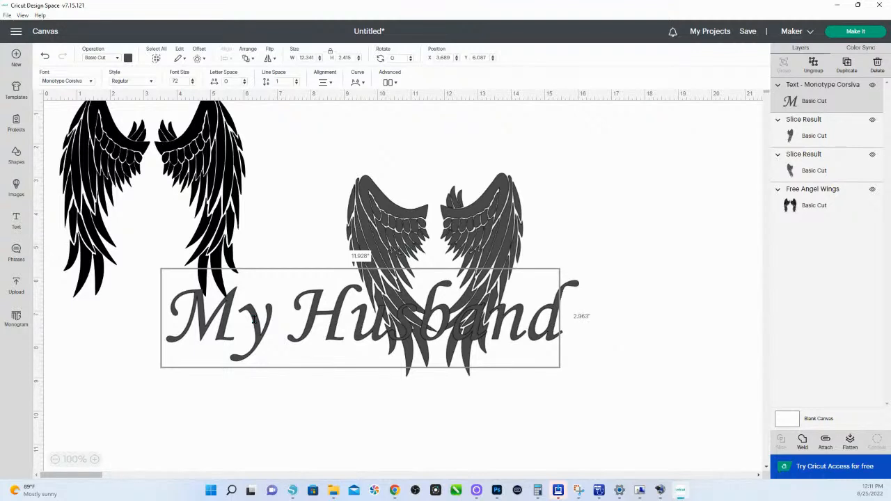
Add the lines "is my", "Guardian Angel" and "Watching Over Me" below "My Husband"
key("Return")
type("is")
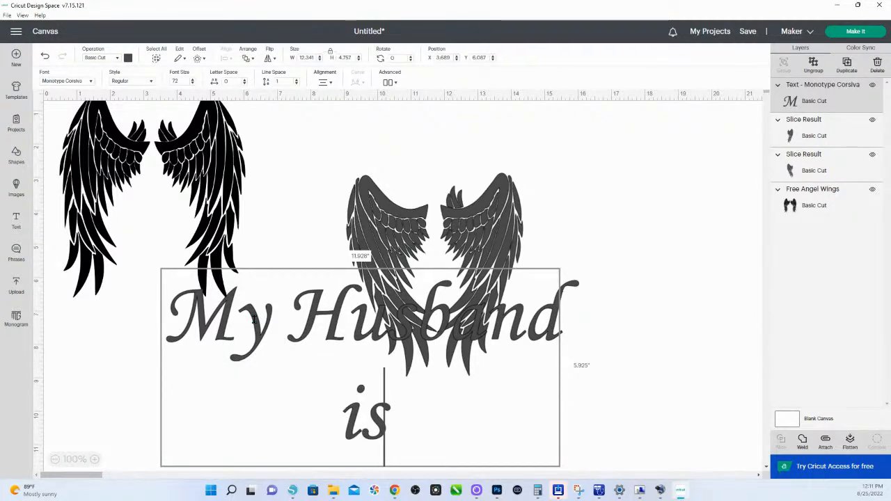
type(" my")
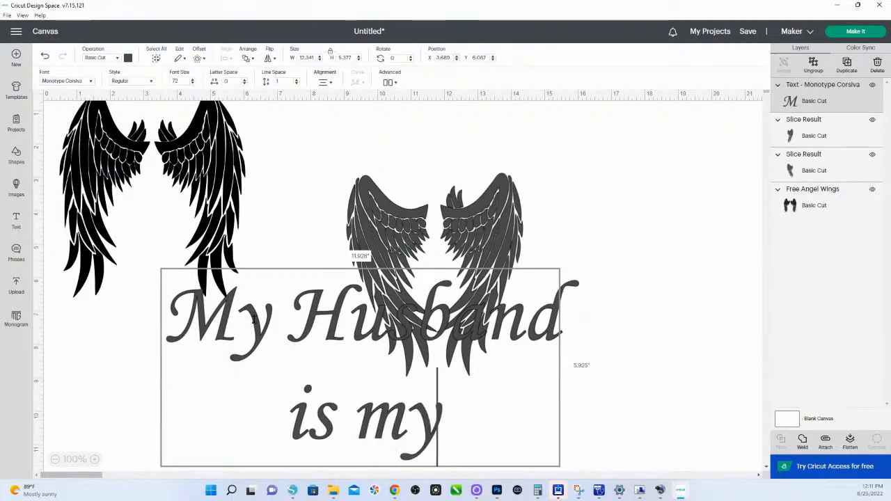
key("Return")
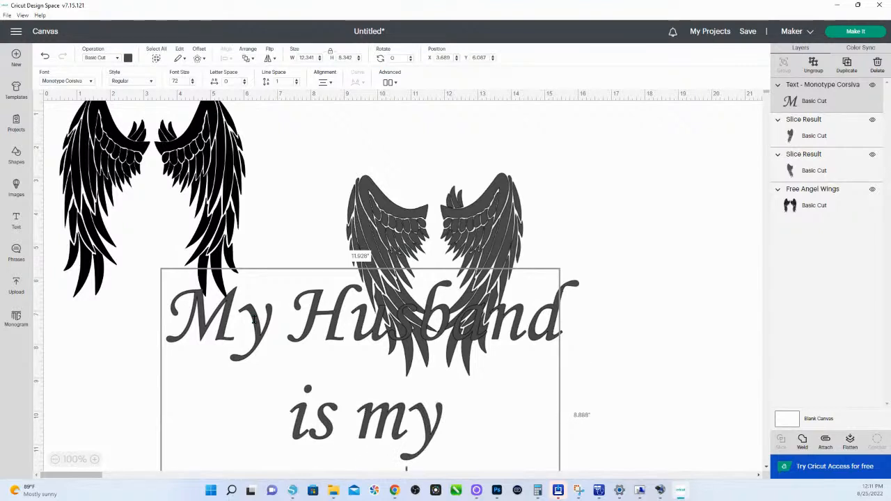
type("Guardian Angel")
key("Return")
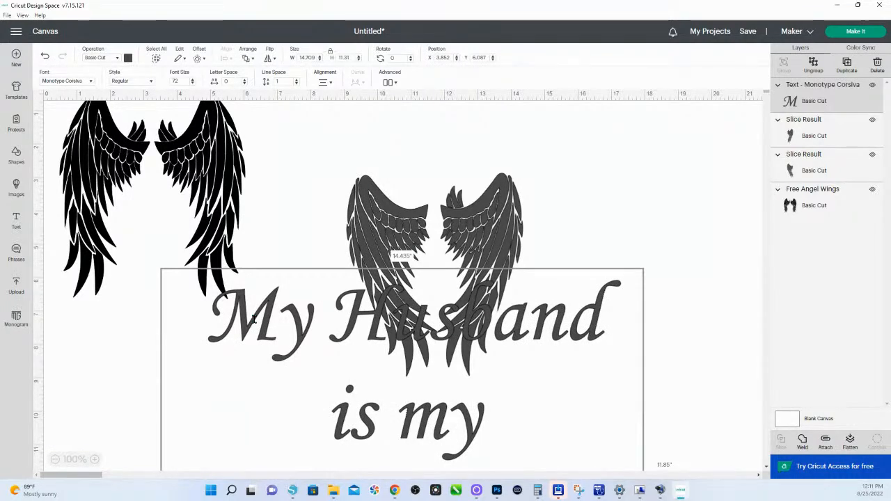
type("my")
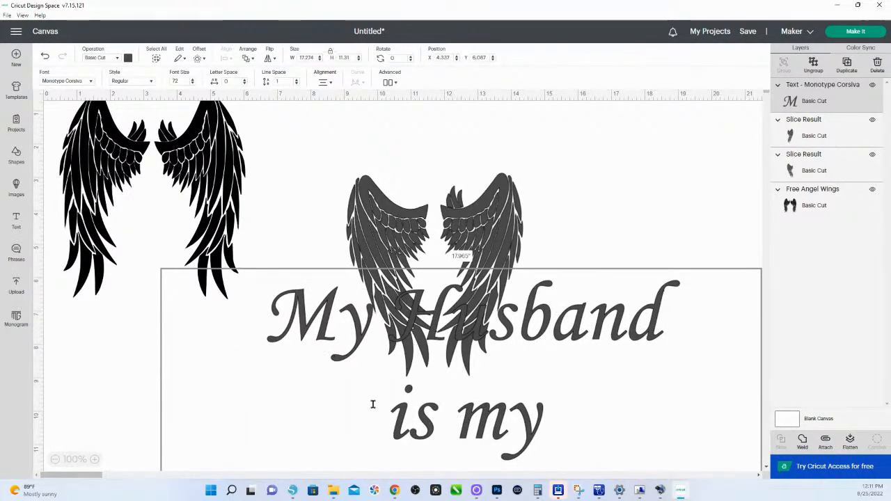
scroll(588, 220, "down", 7)
scroll(583, 226, "up", 5)
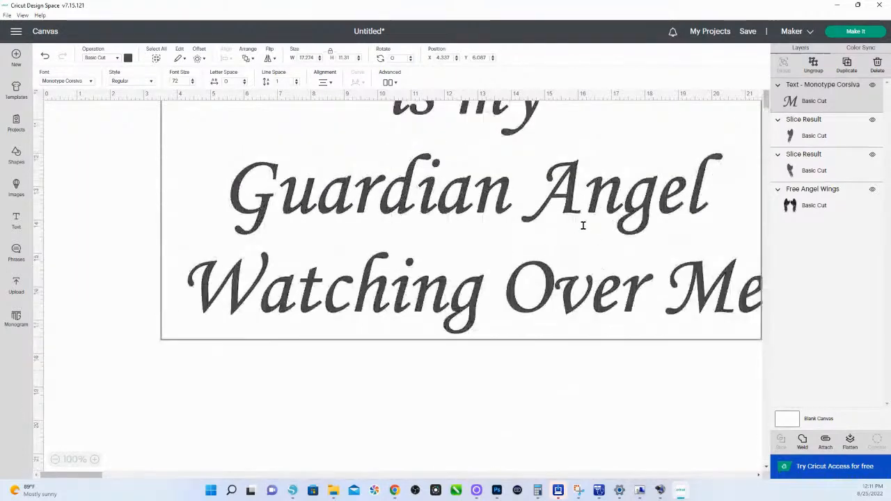
Move the four-line text block to about X 3.2, Y 5.8, and ungroup it to lines
scroll(580, 222, "up", 3)
left_click_drag(567, 295, 529, 284)
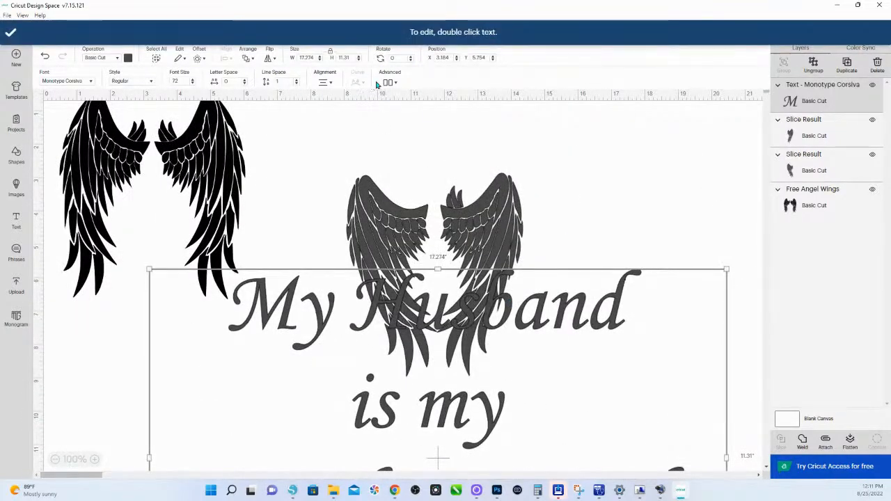
left_click(391, 82)
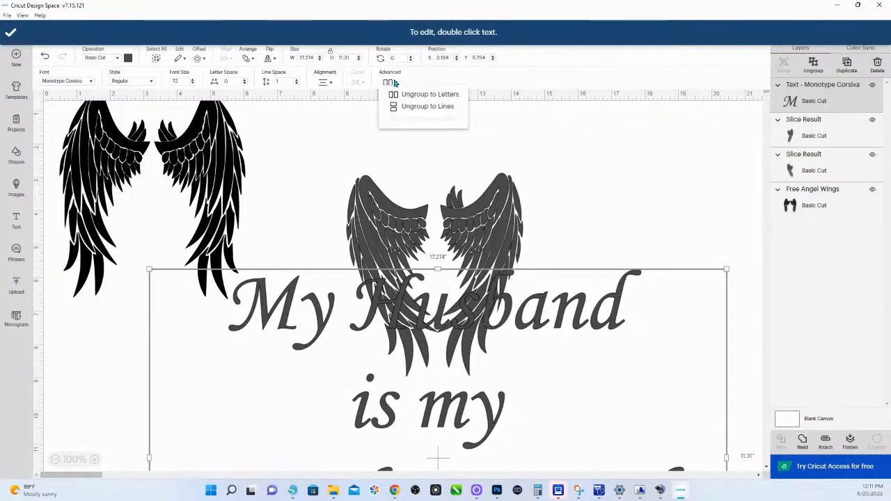
left_click(438, 114)
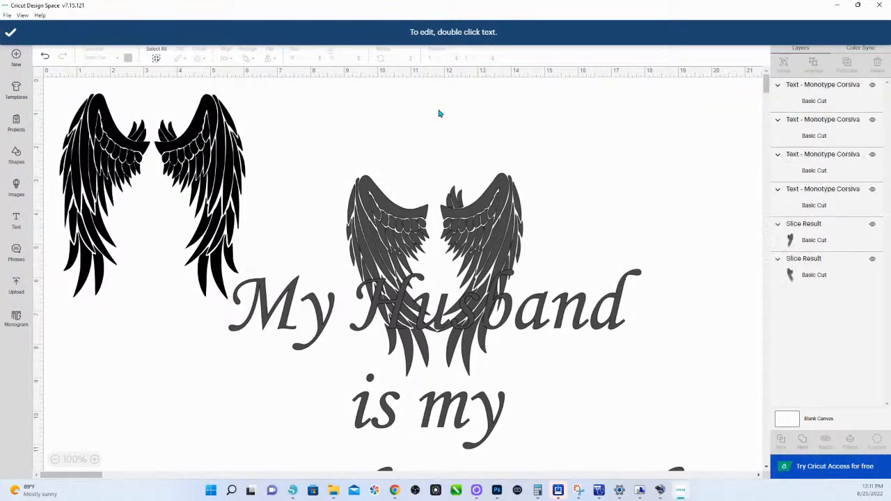
Curve "My Husband" with a diameter of 13.46 and move it above the angled wings, to about X 5.8, Y 0
scroll(512, 299, "down", 3)
scroll(508, 295, "up", 3)
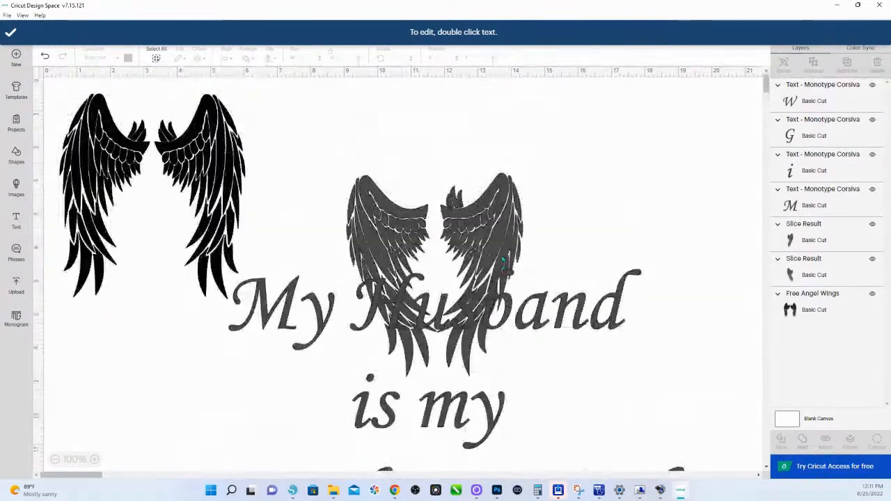
left_click(509, 312)
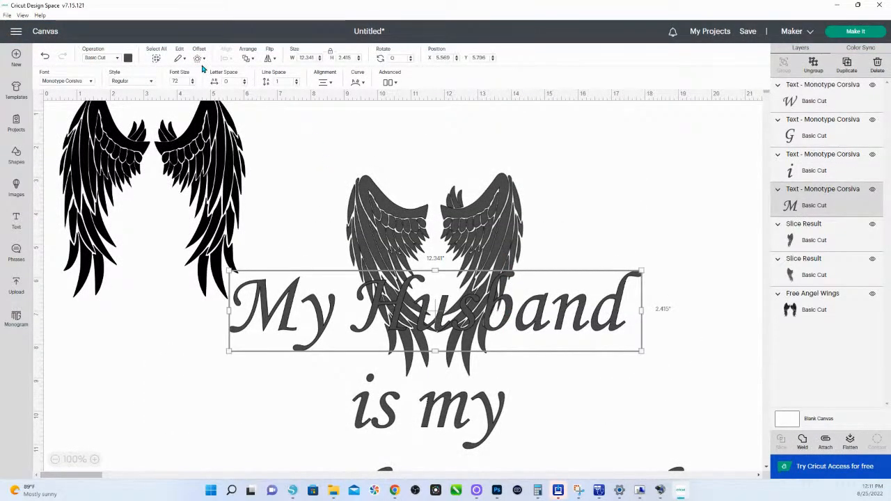
left_click(355, 84)
left_click_drag(334, 108, 360, 113)
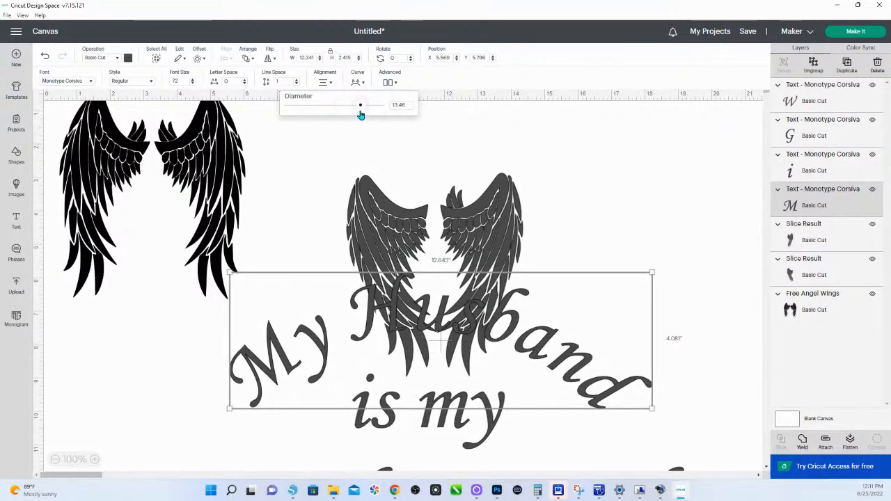
left_click_drag(522, 350, 528, 165)
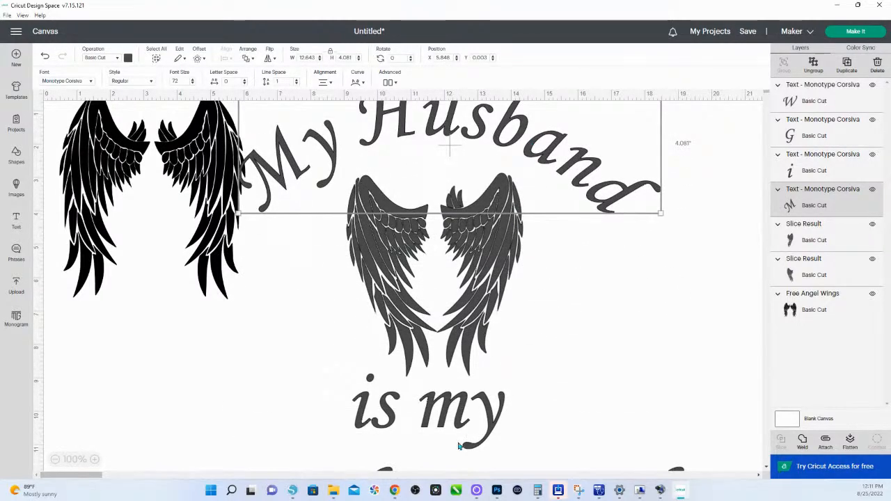
Move "is my" up beneath the curved "My Husband", to about X 9.7, Y 2.1
left_click_drag(459, 432, 477, 197)
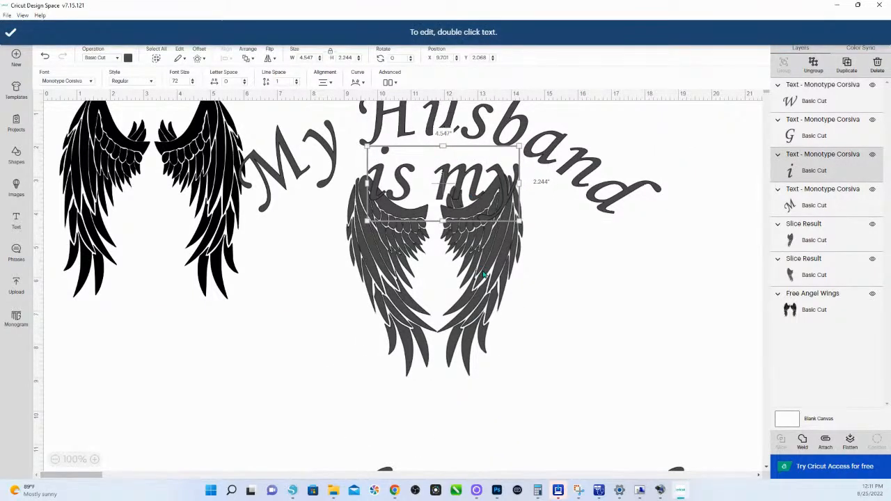
left_click_drag(477, 264, 477, 341)
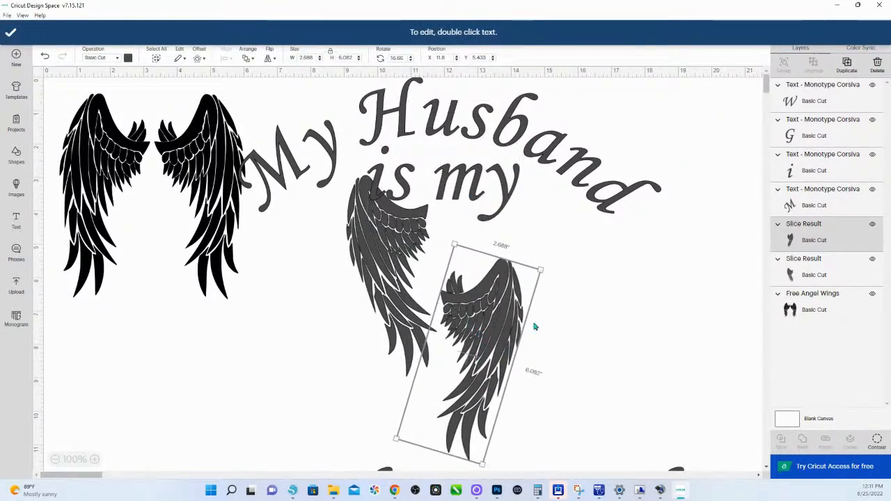
key("ctrl+z")
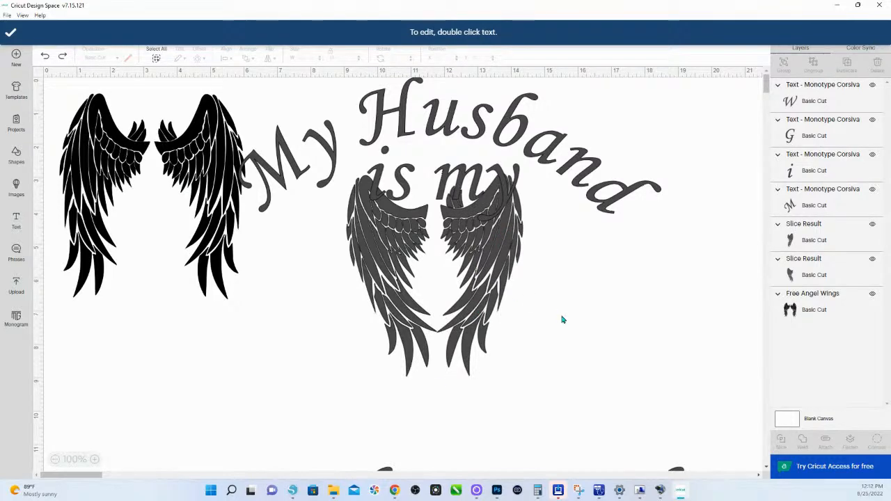
Group the two angled wings and move the group down below the text, to about X 9.2, Y 7.5
left_click_drag(561, 318, 362, 292)
right_click(399, 292)
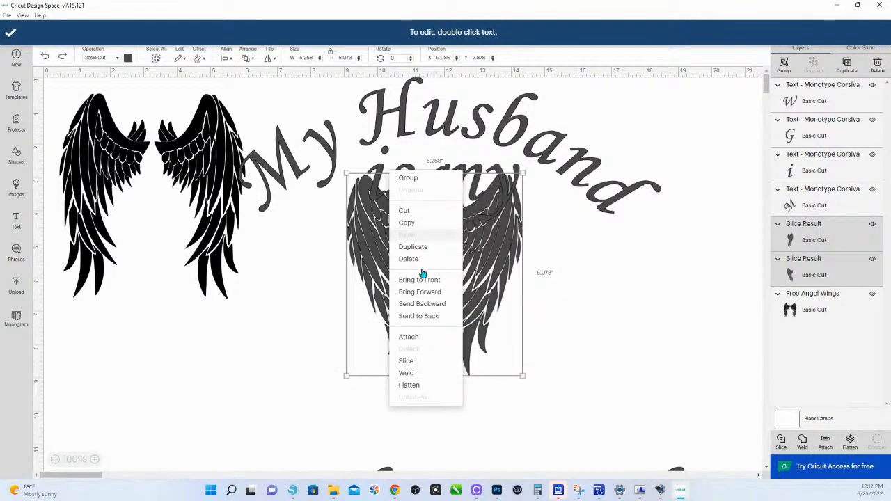
left_click(409, 178)
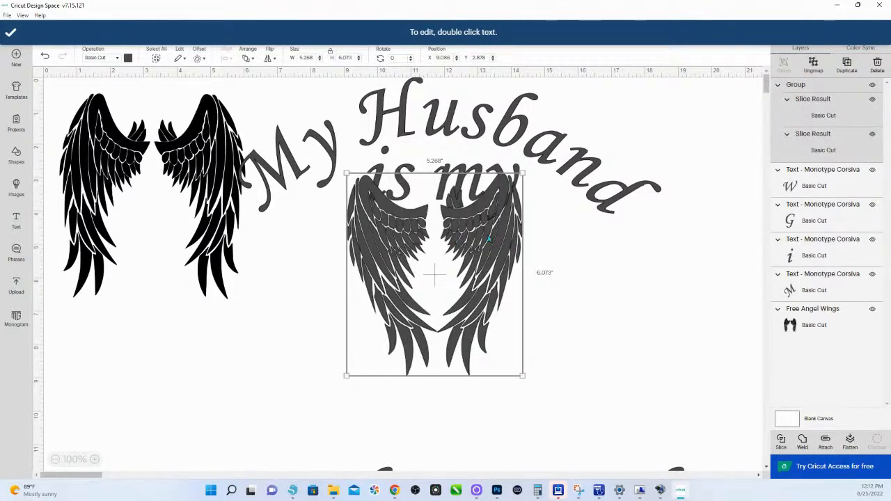
left_click_drag(522, 206, 524, 360)
scroll(532, 264, "down", 9)
scroll(534, 246, "up", 9)
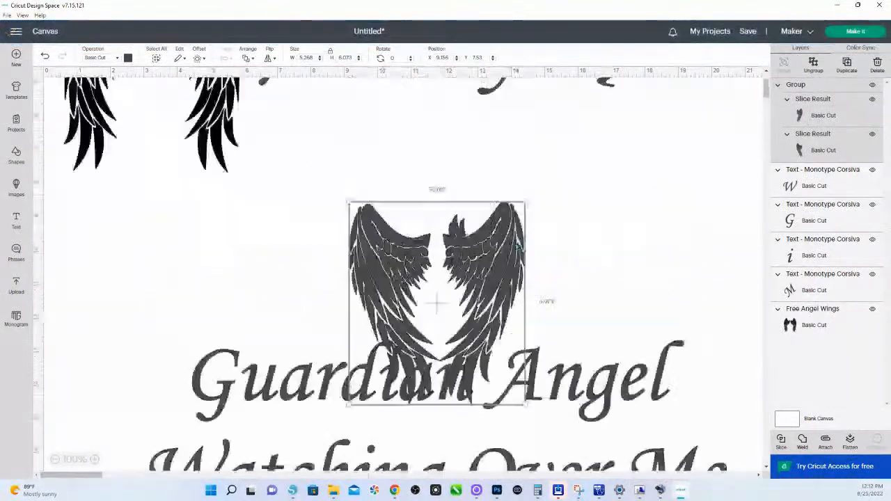
Move "Guardian Angel" up between "is my" and the grouped wings, to about X 4.9, Y 4.3
scroll(548, 421, "down", 2)
left_click_drag(536, 394, 579, 141)
scroll(579, 141, "up", 2)
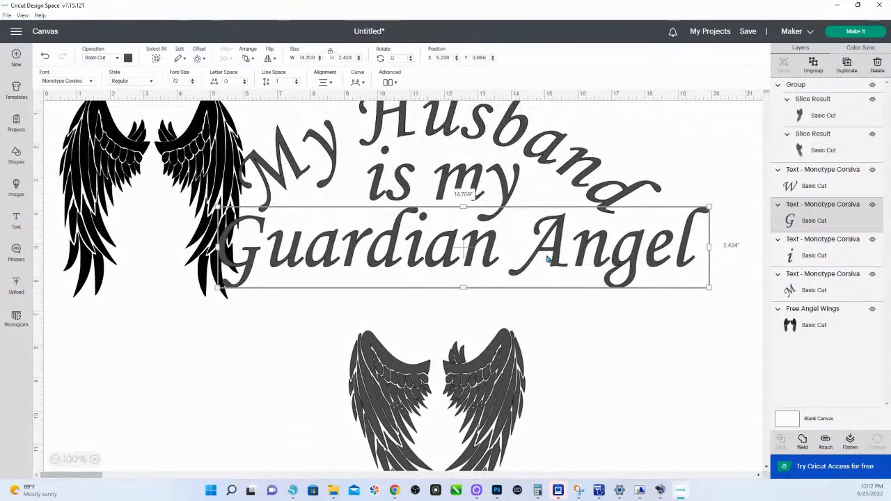
left_click_drag(553, 254, 543, 266)
scroll(543, 266, "down", 7)
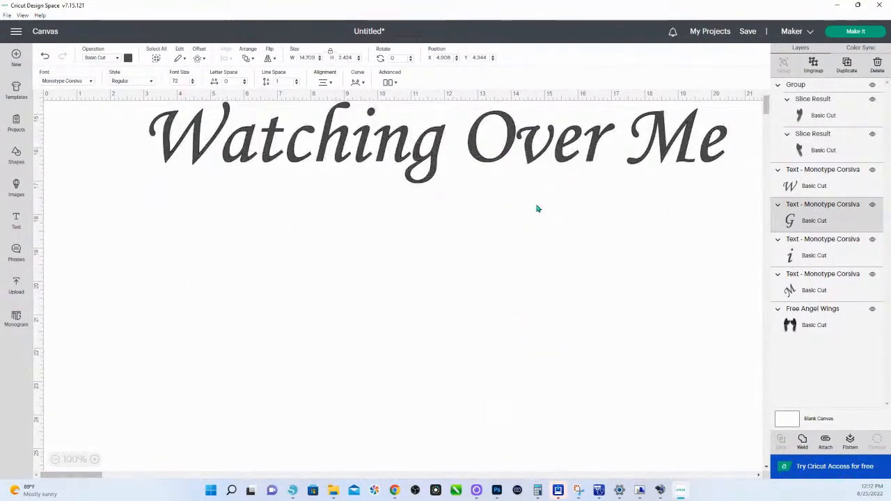
scroll(507, 228, "up", 2)
scroll(508, 253, "up", 4)
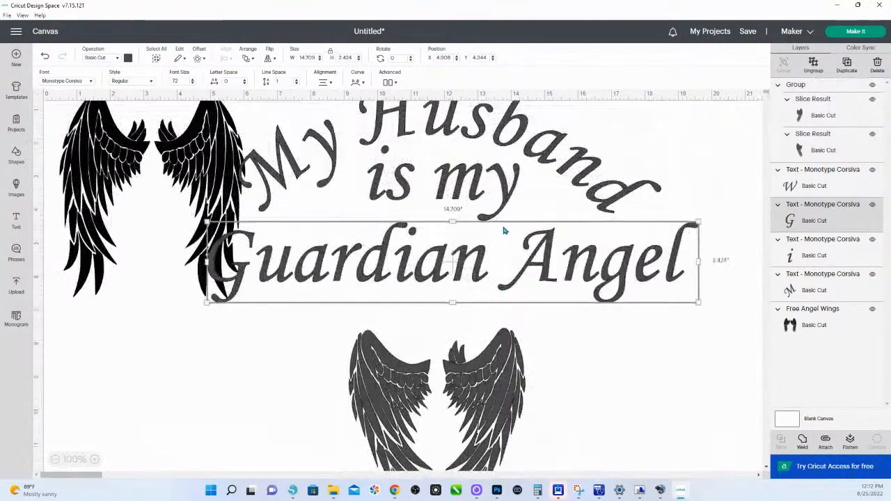
Curve "Watching Over Me" the opposite way with a diameter of -21.77 and place it under the wings, at about X 3, Y 11.8
left_click(477, 135)
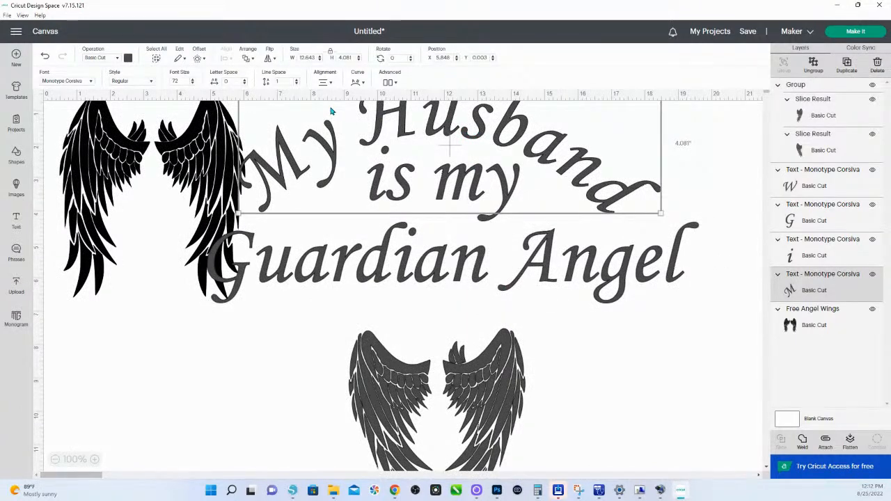
left_click(358, 83)
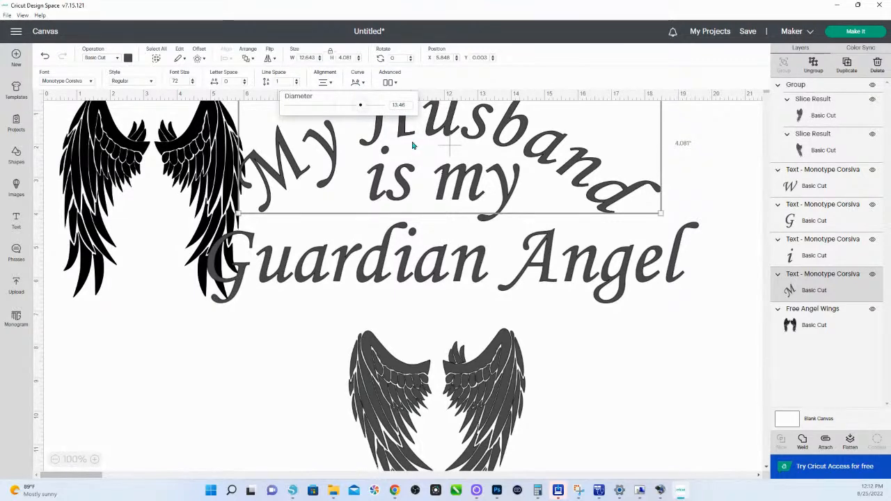
scroll(429, 277, "down", 8)
scroll(427, 199, "up", 4)
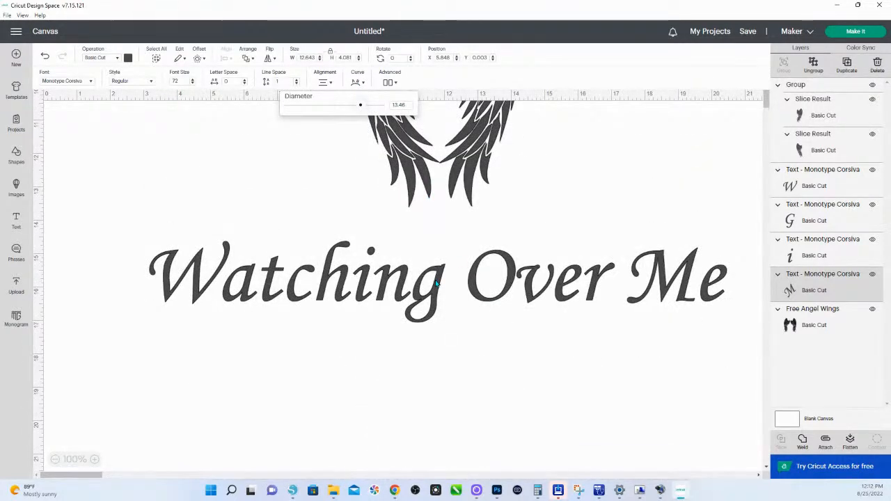
left_click(389, 278)
left_click(358, 83)
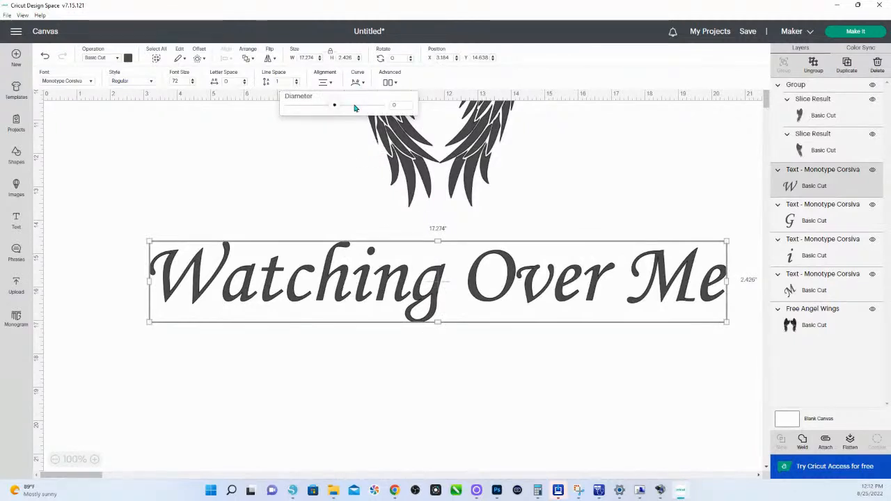
left_click_drag(336, 112, 312, 113)
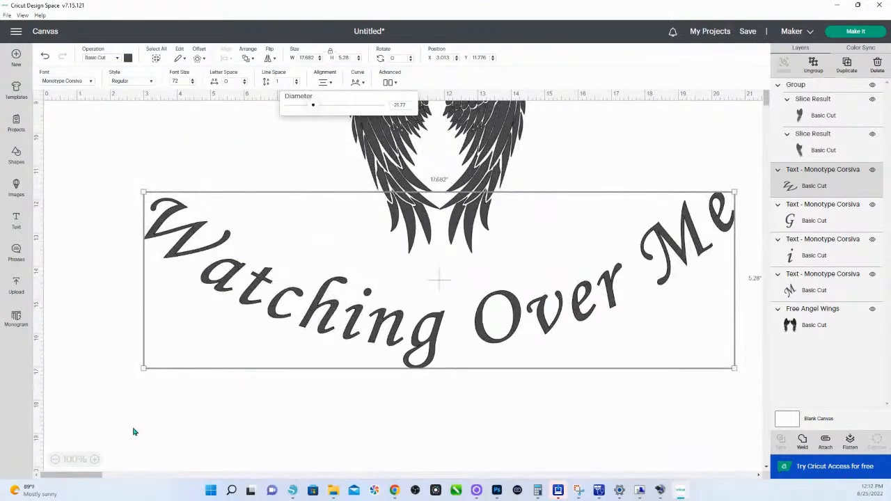
Move all the text lines and the grouped wings together, clear of the original black wings
left_click(54, 459)
left_click(55, 460)
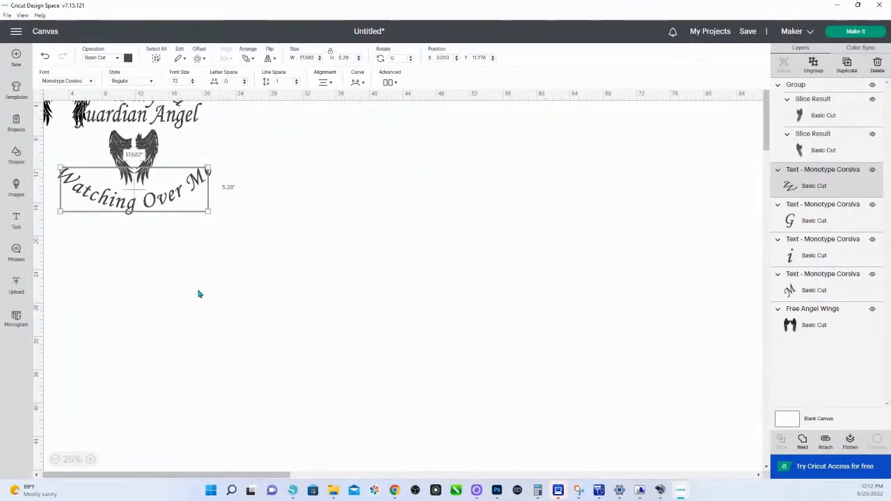
left_click(244, 315)
scroll(182, 197, "up", 1)
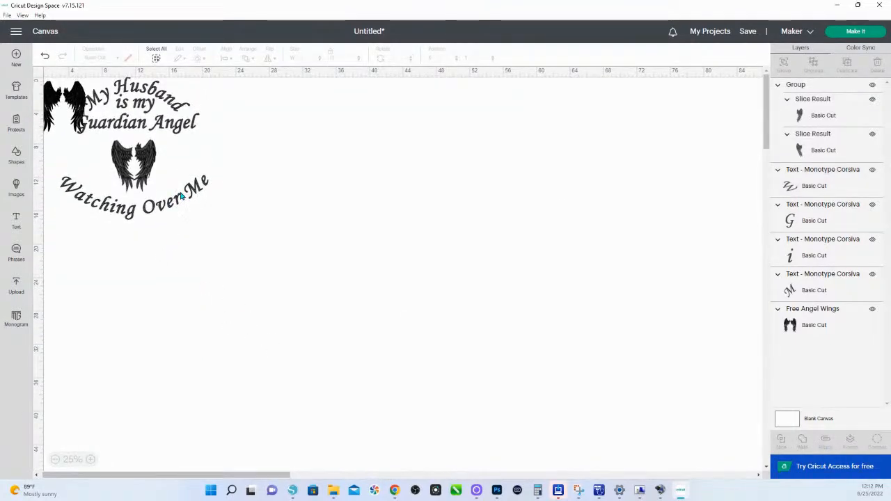
left_click_drag(244, 257, 205, 141)
left_click(280, 252)
Enlarge the grouped wings to fill the space under "Guardian Angel" and lower "Watching Over Me" to about X 13.8, Y 18.6
left_click(237, 258)
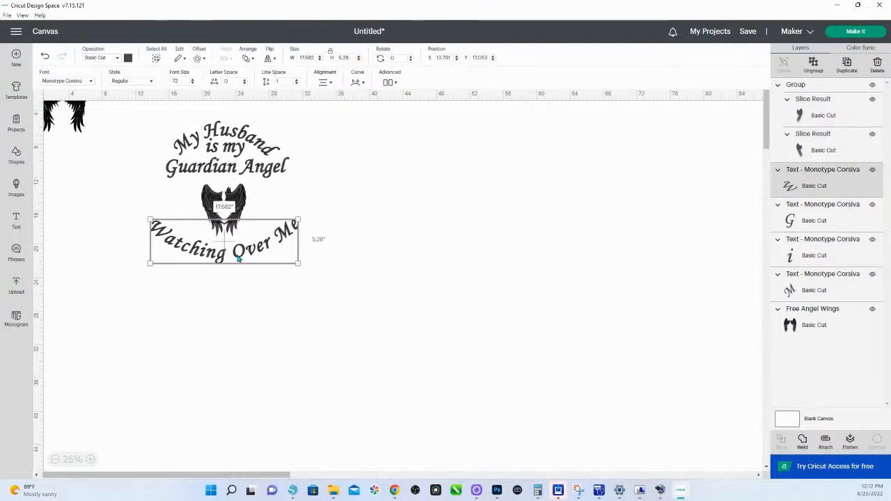
left_click_drag(243, 239, 243, 246)
left_click(224, 211)
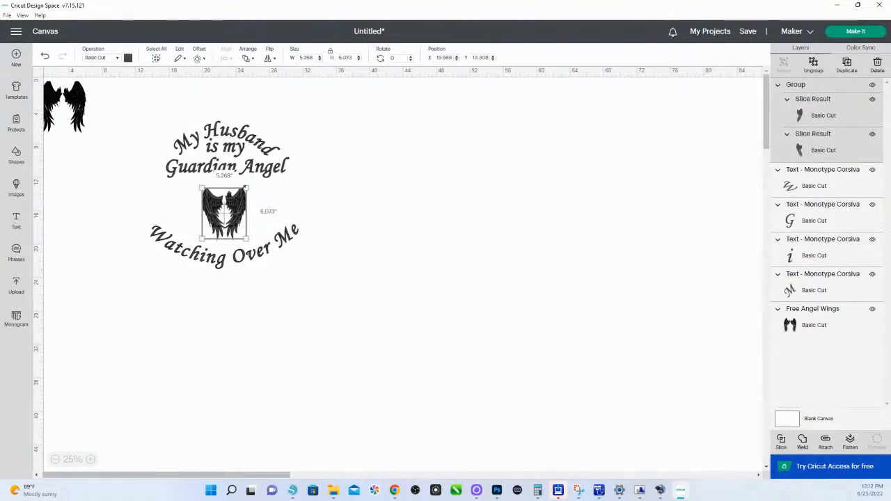
mouse_move(244, 187)
left_mouse_down()
mouse_move(271, 161)
mouse_move(241, 203)
left_mouse_up()
left_click_drag(234, 261, 235, 269)
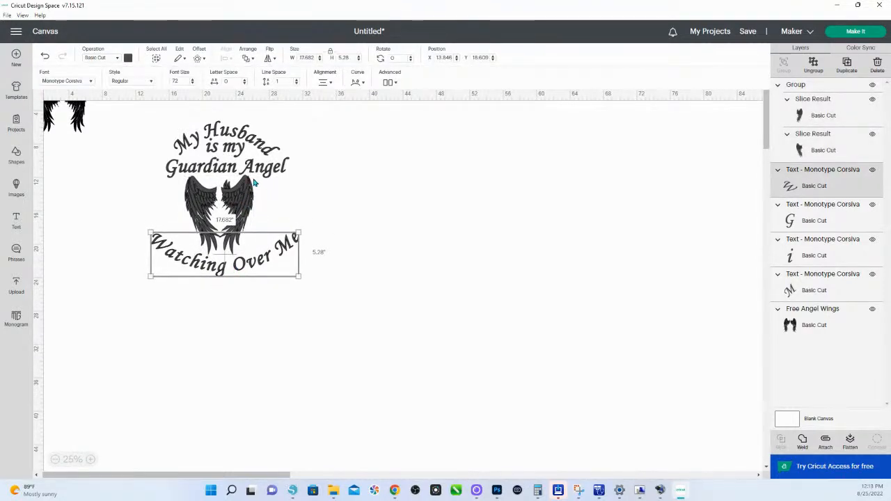
Raise "My Husband" slightly above "is my", to about X 16.6, Y 4.7
left_click(265, 148)
left_click_drag(266, 144, 265, 144)
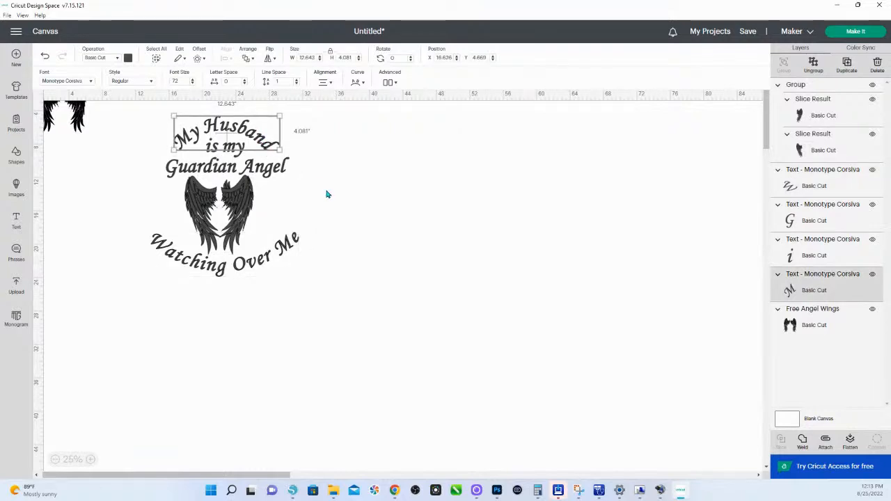
left_click(326, 193)
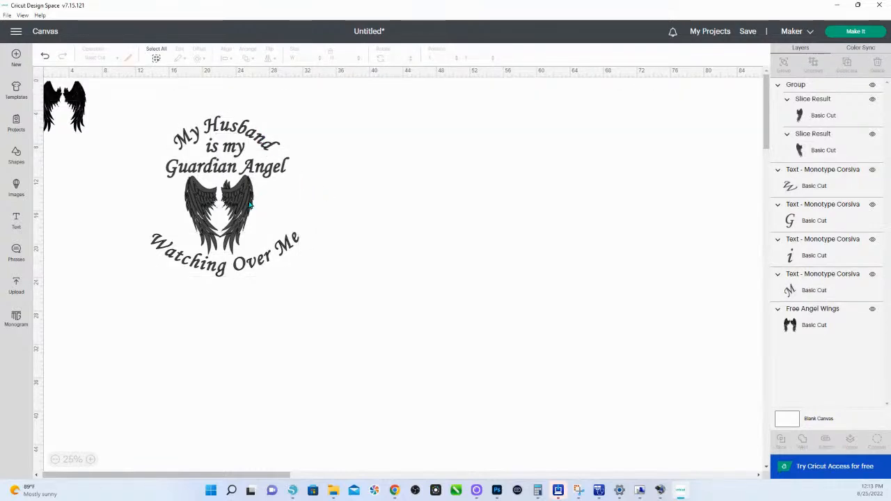
Select the three text lines above the wings and shift them together to about X 14.5, Y 4.6
left_click_drag(162, 103, 272, 176)
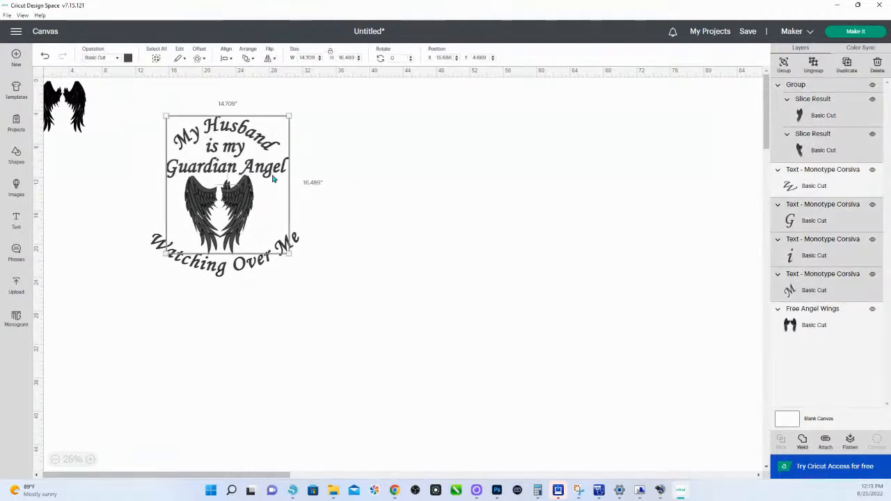
left_click(242, 161)
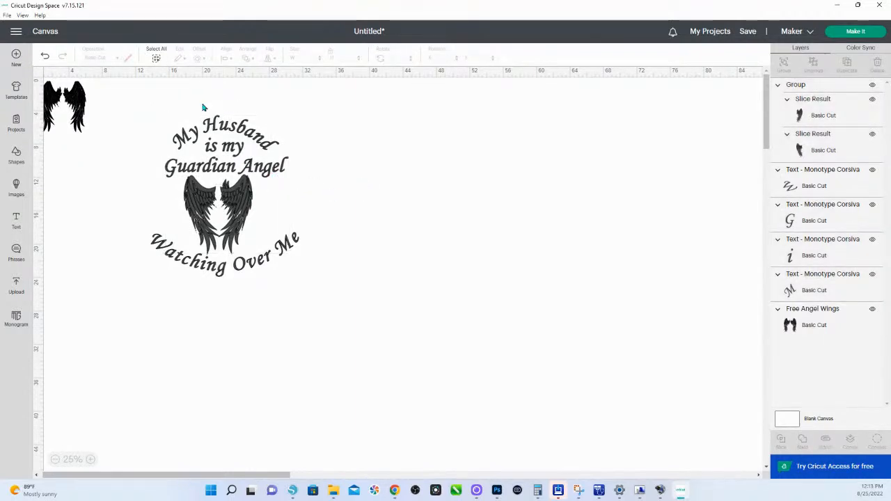
left_click_drag(172, 109, 246, 172)
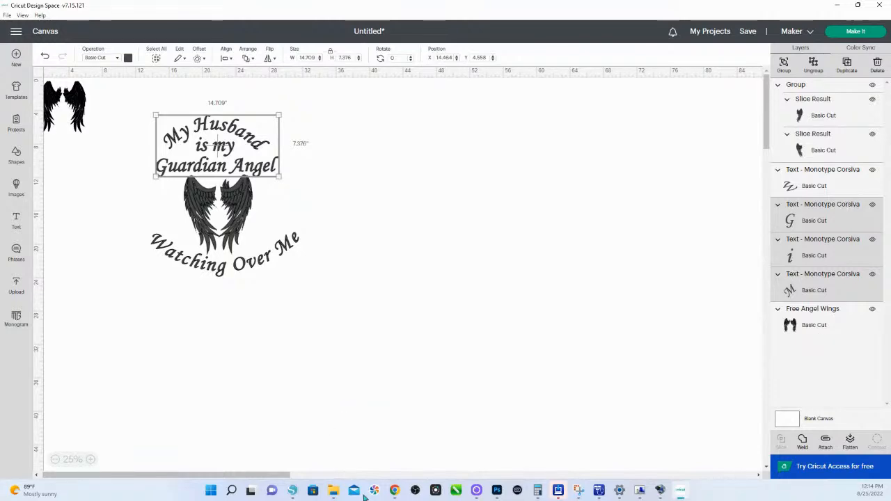
Switch to Chrome, open the HS Ink shop in a new tab and look over the Top Silhouette Studio Trainings section
mouse_move(399, 495)
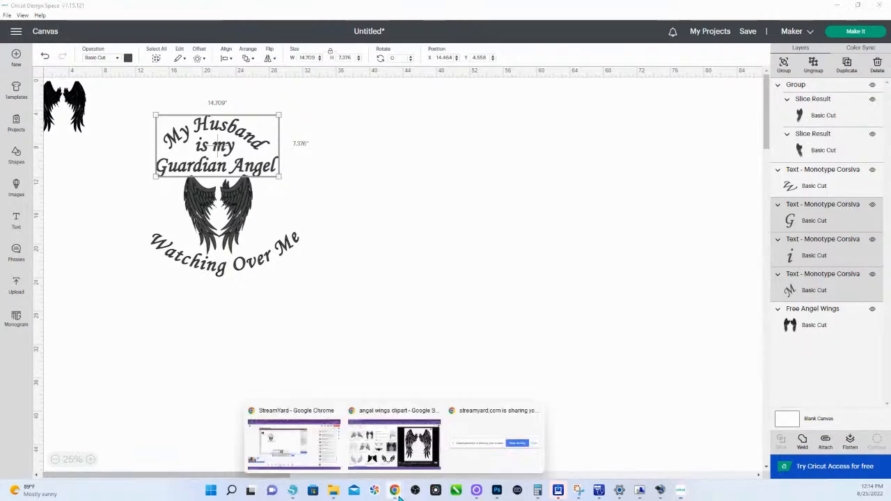
left_click(392, 408)
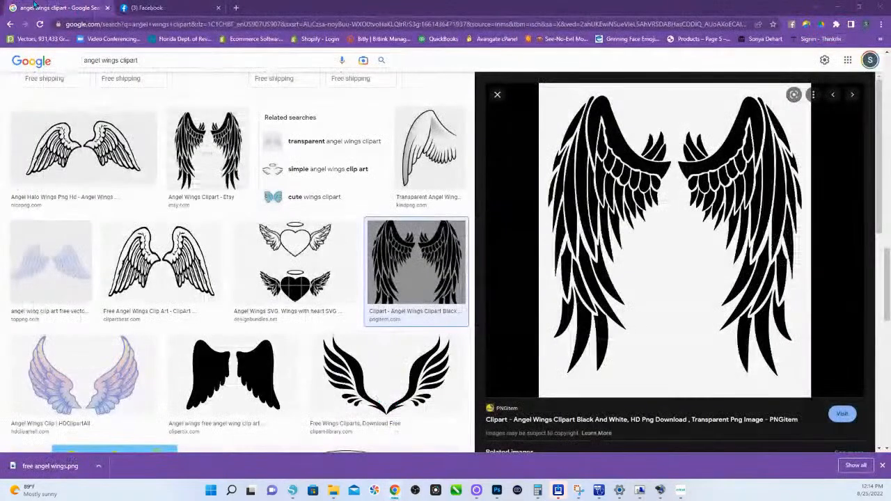
left_click(238, 7)
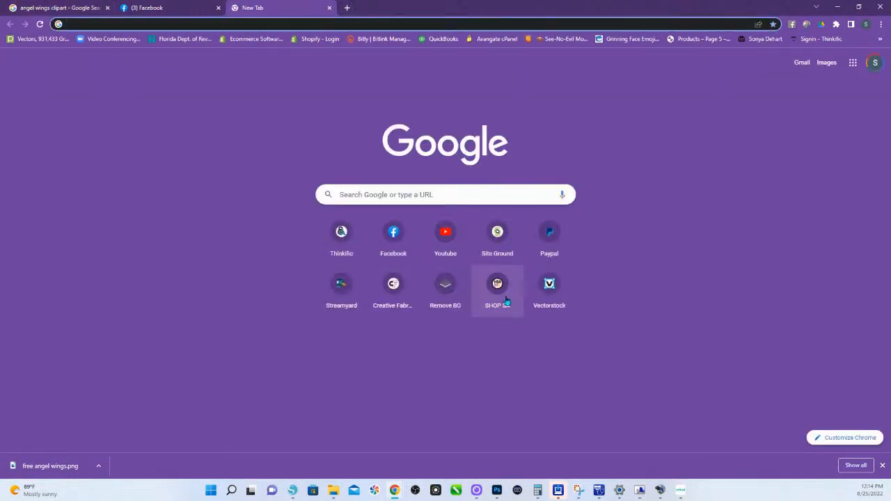
left_click(497, 287)
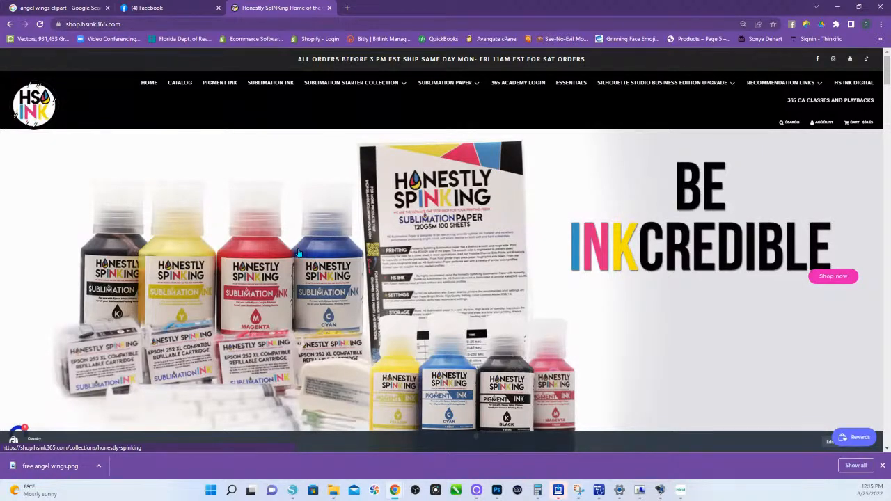
scroll(476, 283, "down", 11)
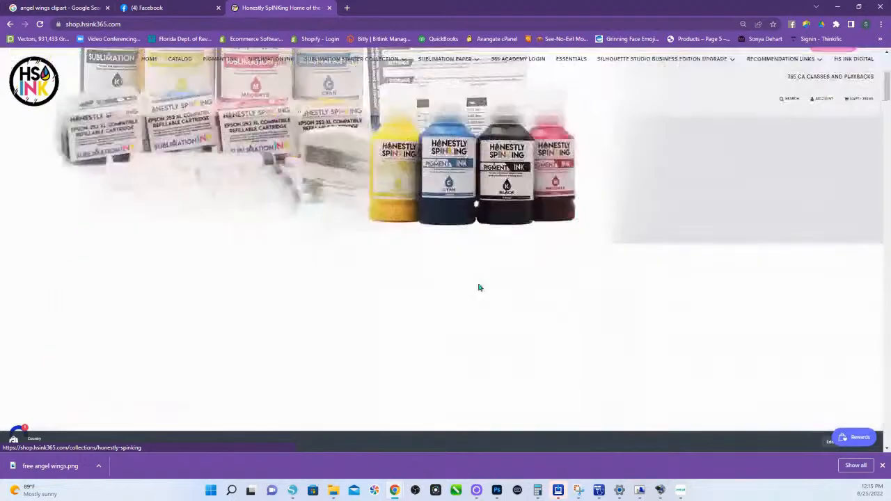
scroll(407, 318, "down", 15)
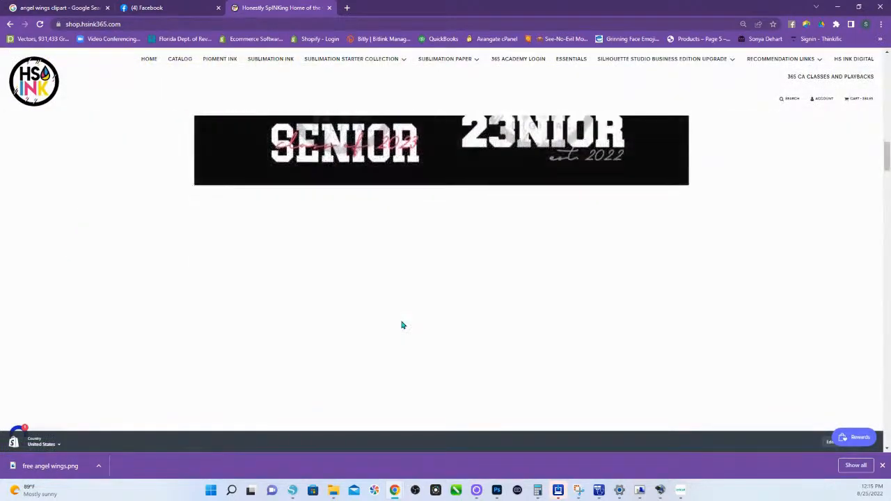
scroll(357, 334, "down", 5)
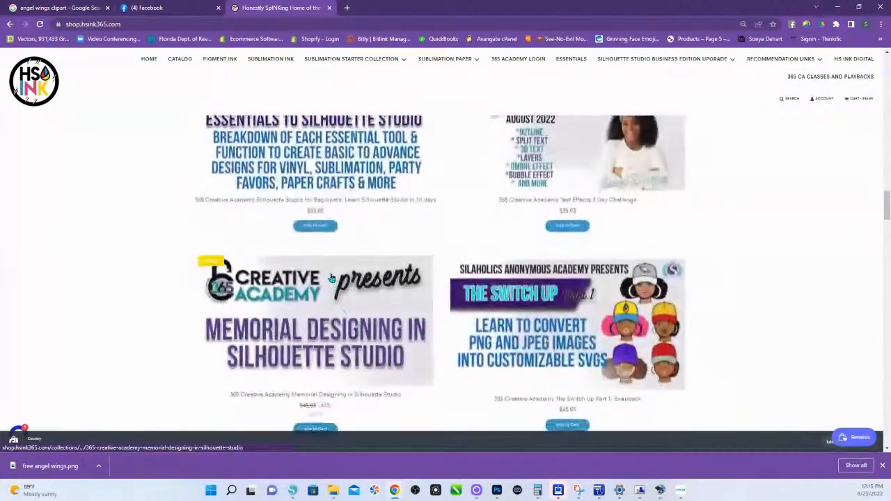
scroll(341, 292, "up", 3)
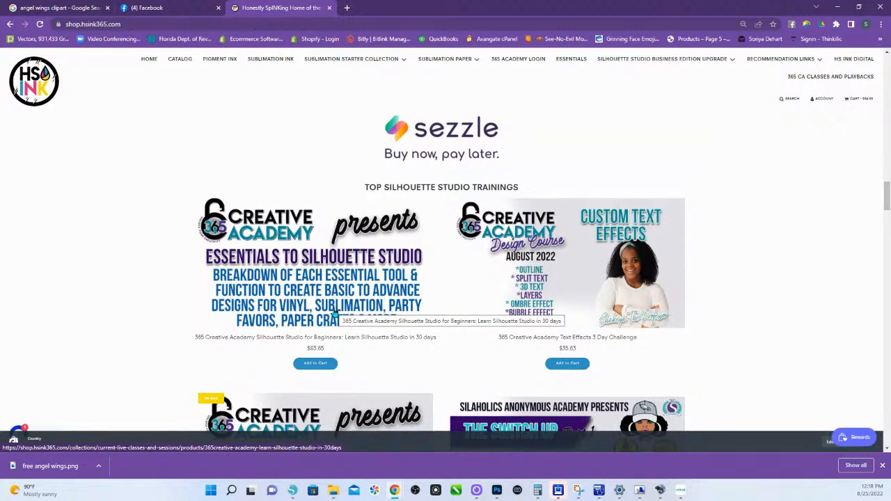
Search the HS Ink shop for "help" and look through the one-on-one help session offerings
left_click(790, 100)
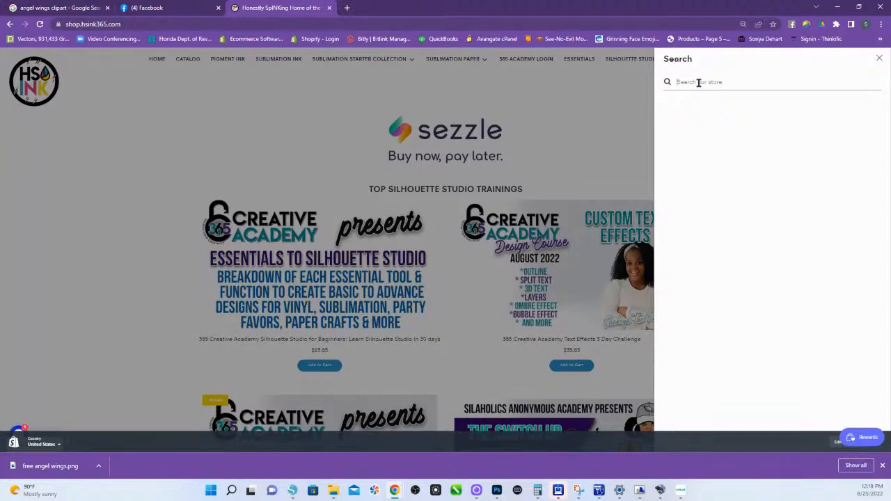
type("help")
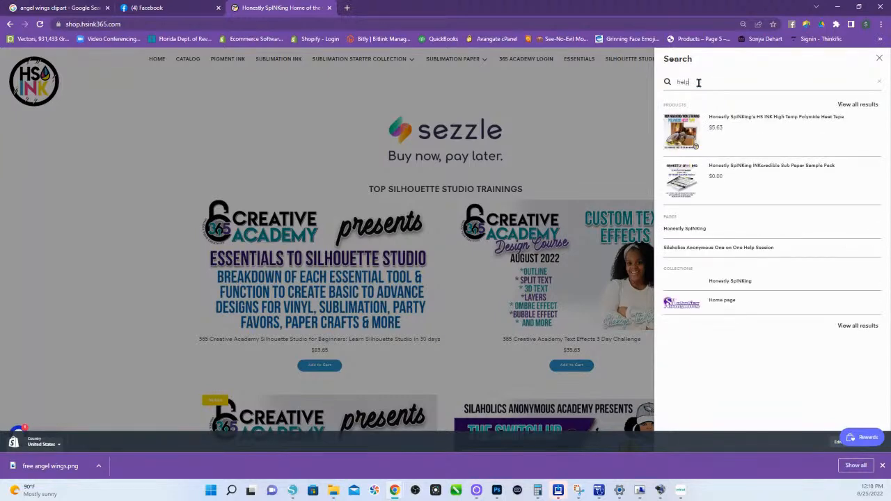
key("Return")
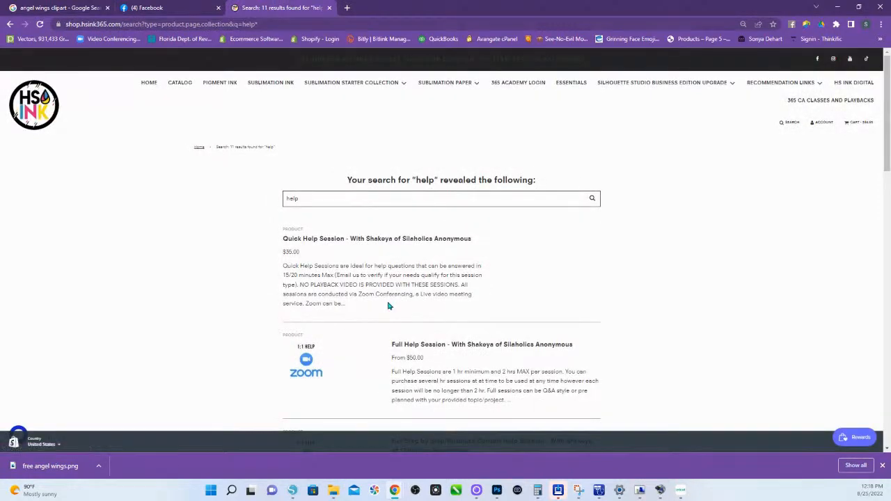
scroll(396, 299, "down", 2)
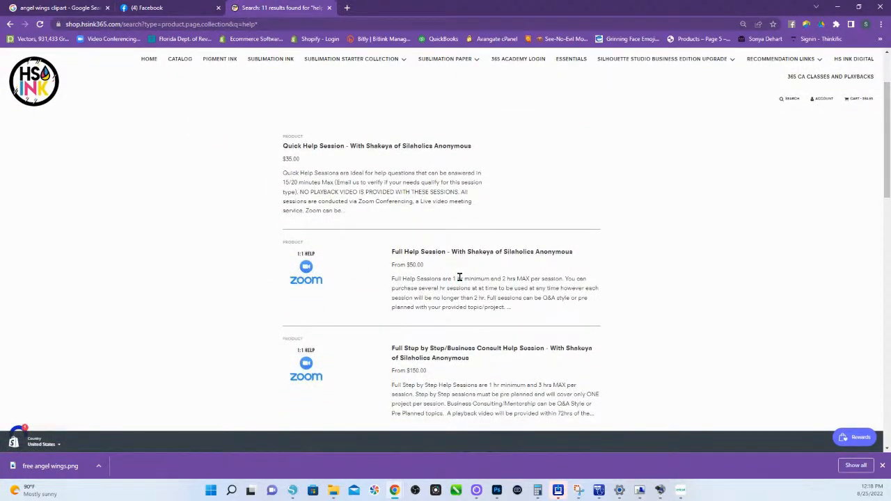
scroll(466, 282, "down", 1)
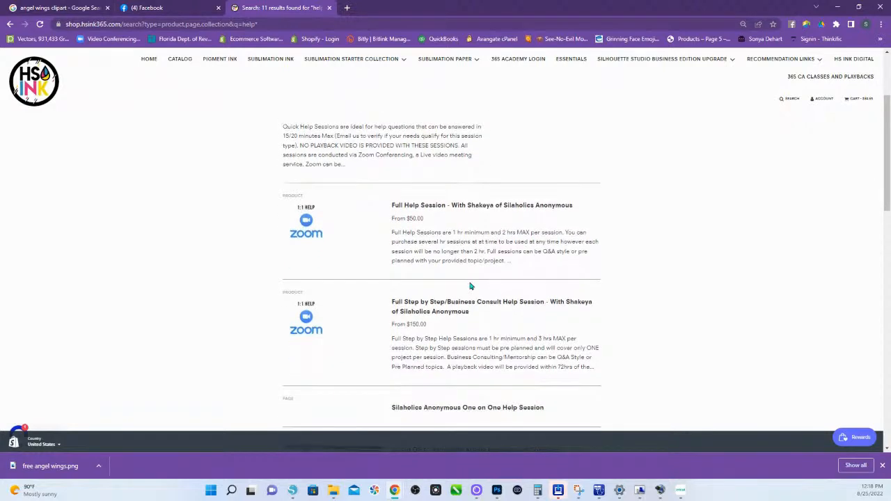